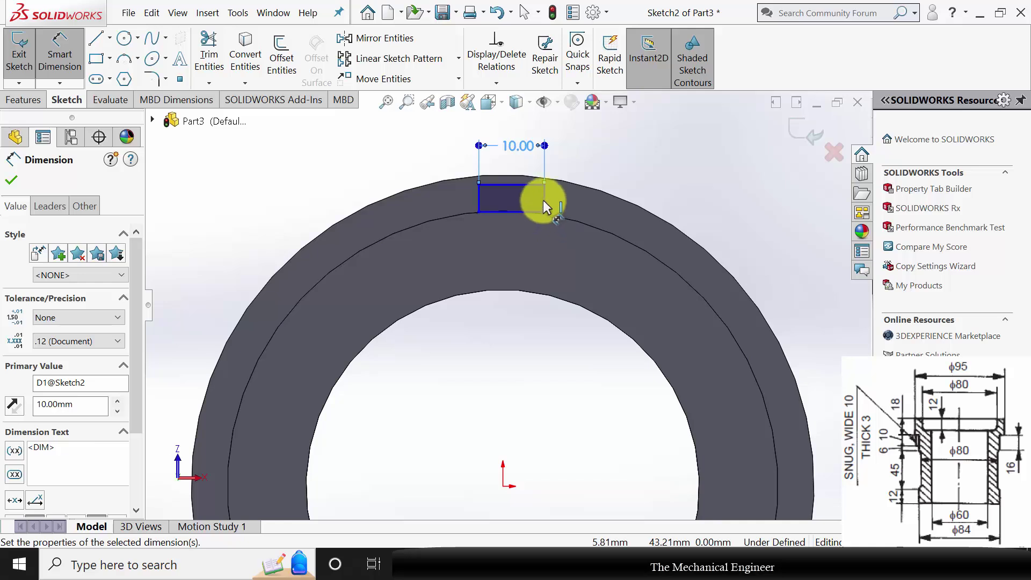
Dimension the small rectangle's height to 3 mm.
{"action": "left_click", "coordinate": [545, 200]}
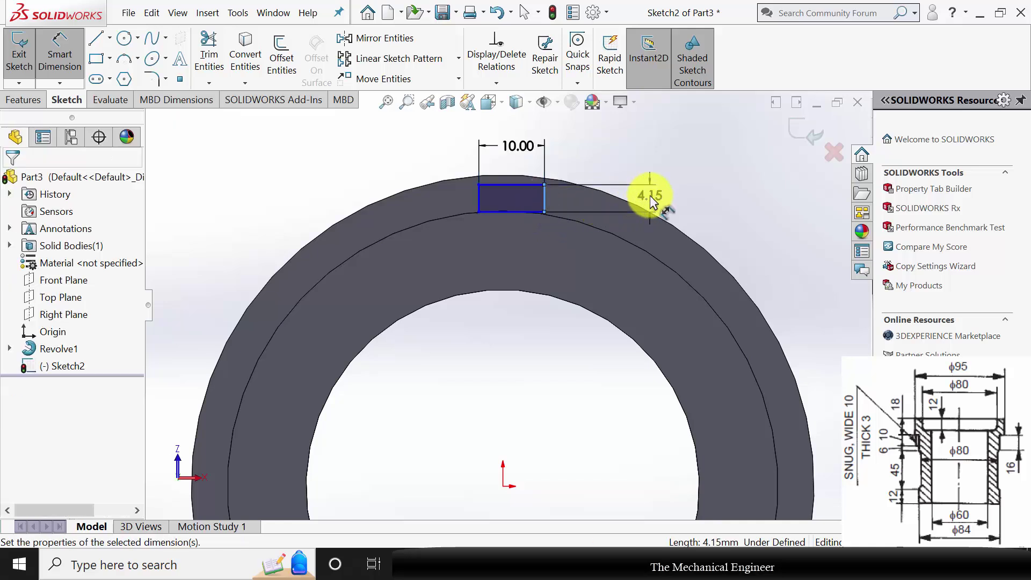
{"action": "left_click", "coordinate": [649, 195]}
{"action": "type", "text": "2"}
{"action": "key", "text": "BackSpace"}
{"action": "type", "text": "3"}
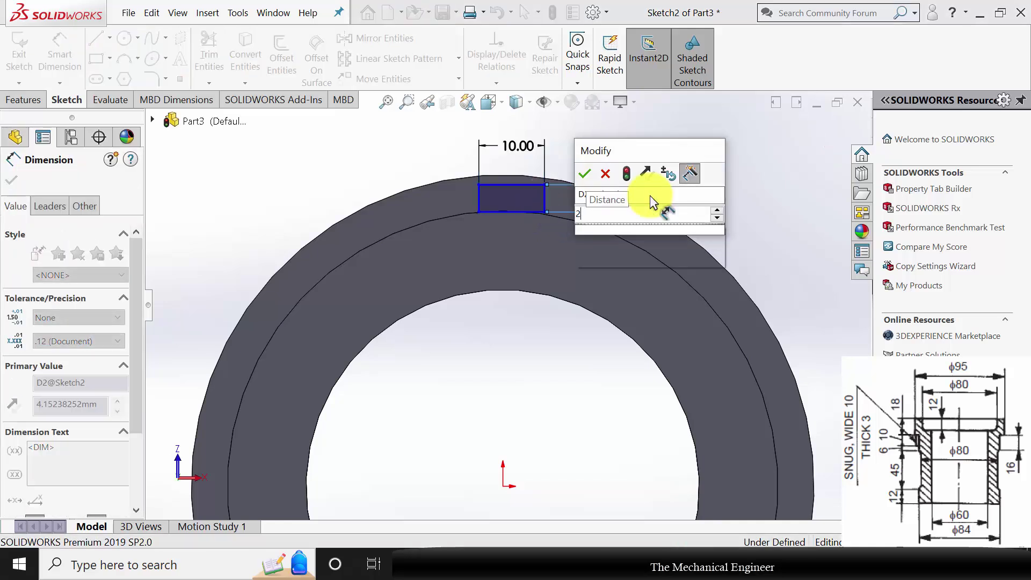
{"action": "key", "text": "Return"}
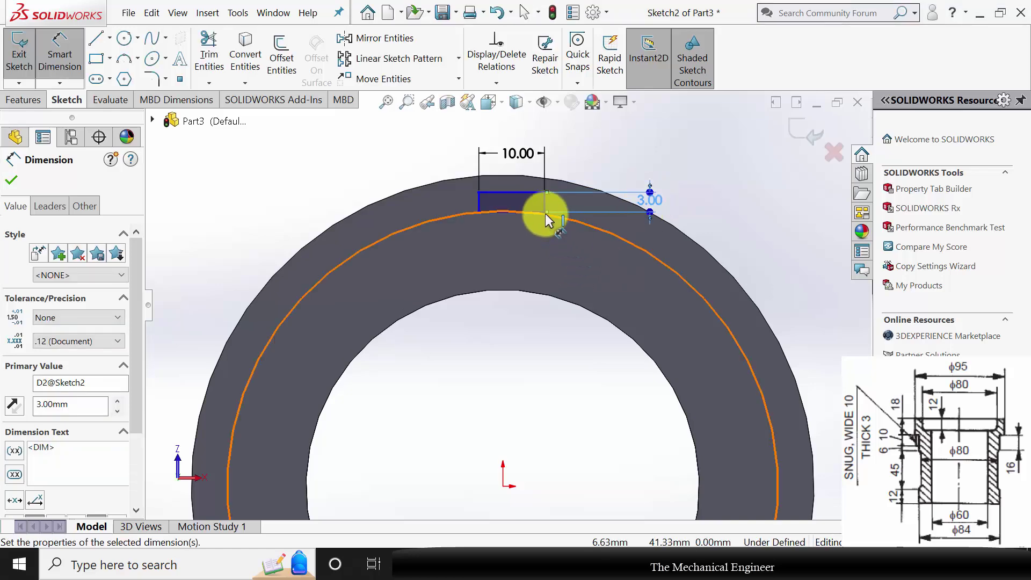
{"action": "key", "text": "Escape"}
Make the rectangle's lower right corner coincident with the circular edge running through it.
{"action": "left_click", "coordinate": [546, 211]}
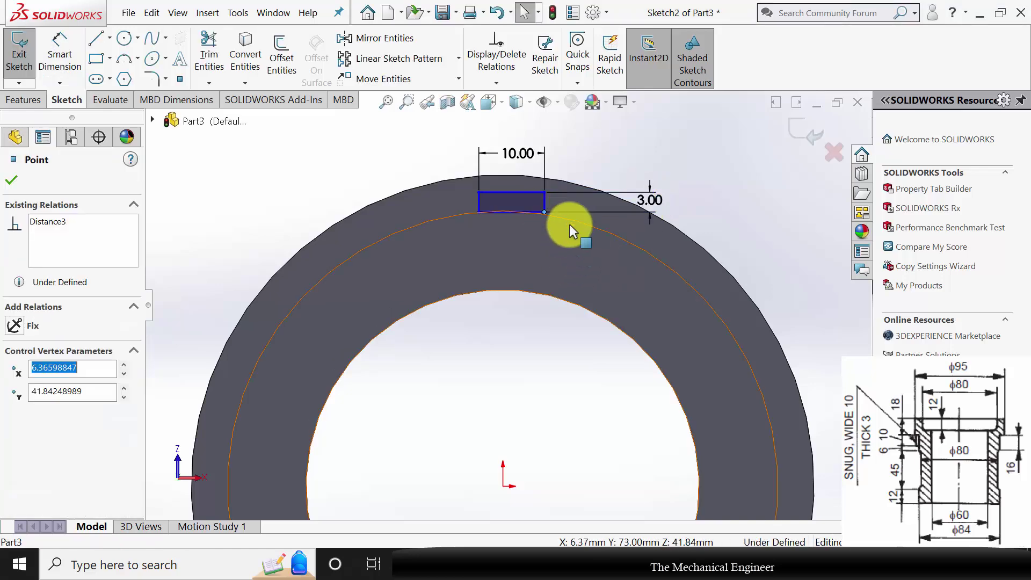
{"action": "left_click", "coordinate": [564, 219], "text": "ctrl"}
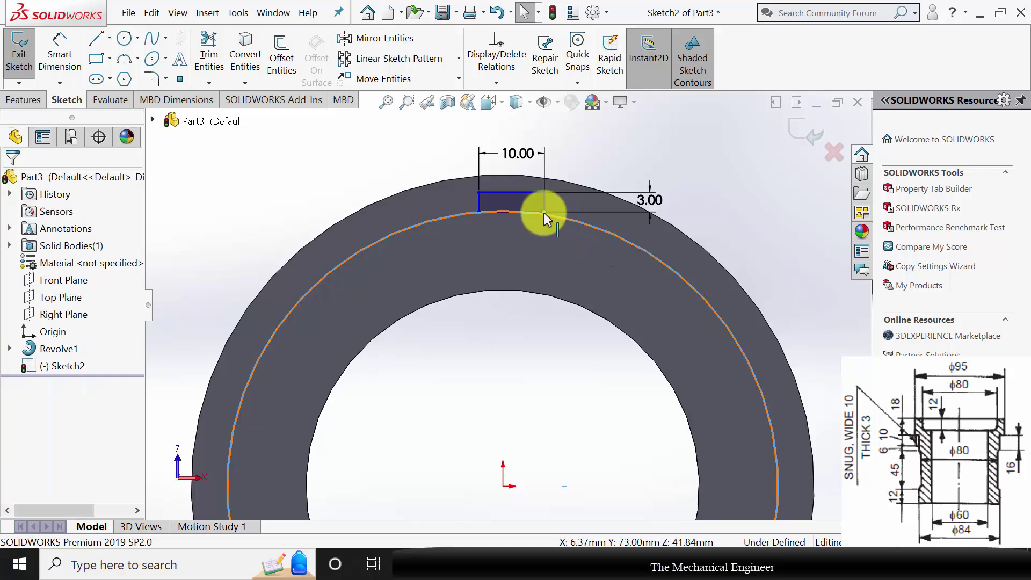
{"action": "left_click", "coordinate": [20, 410]}
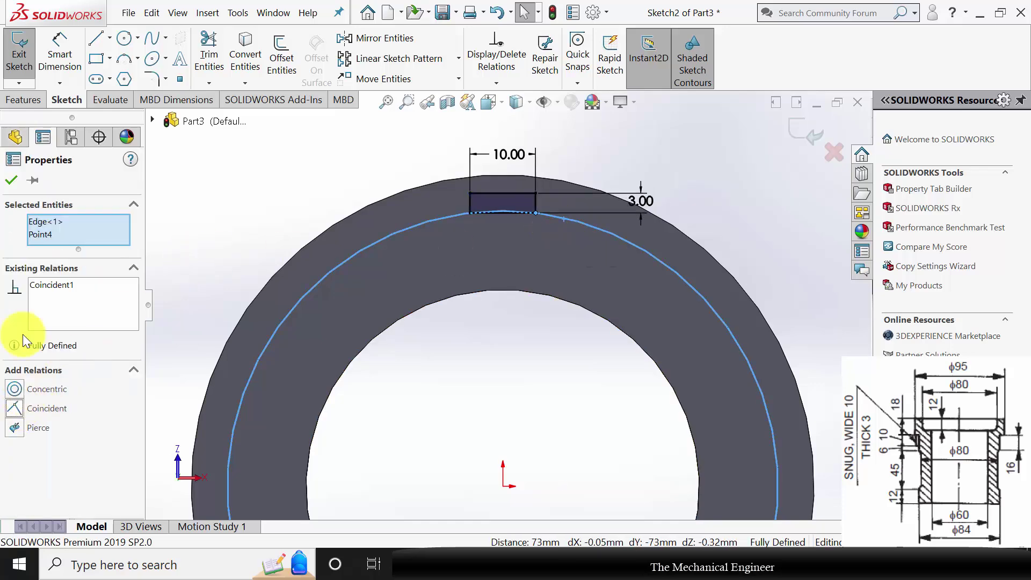
{"action": "left_click", "coordinate": [12, 181]}
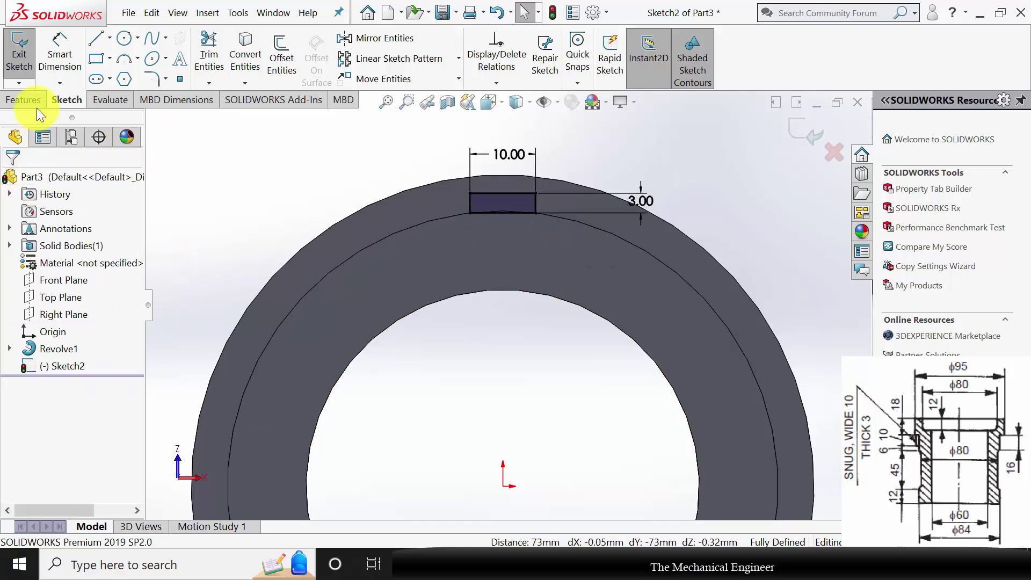
Extrude the rectangle as a 10 mm blind boss to form the snug on the outside of the sleeve.
{"action": "left_click", "coordinate": [34, 104]}
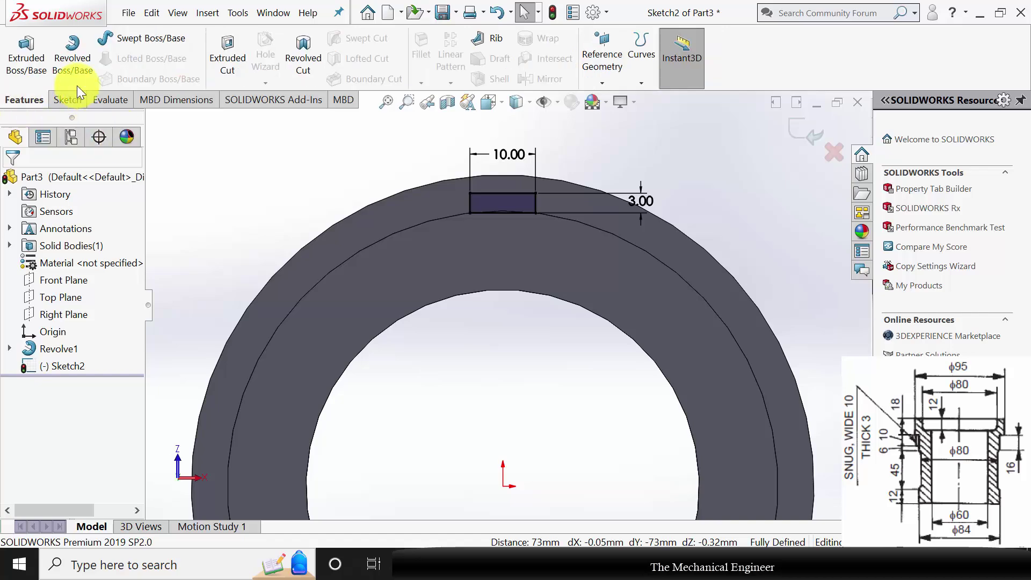
{"action": "left_click", "coordinate": [31, 64]}
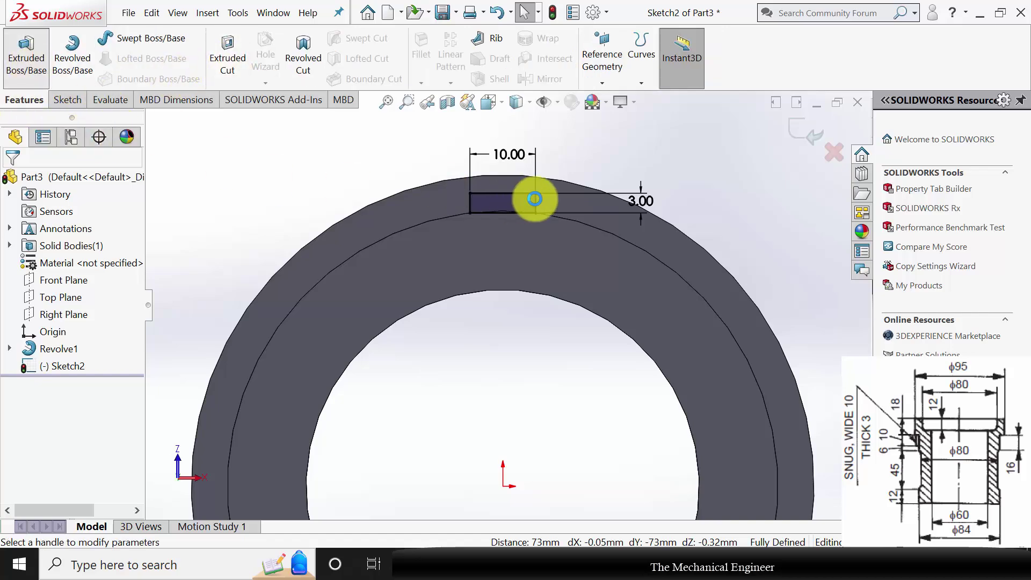
{"action": "middle_click_drag", "start_coordinate": [644, 211], "coordinate": [599, 277]}
{"action": "left_click", "coordinate": [11, 285]}
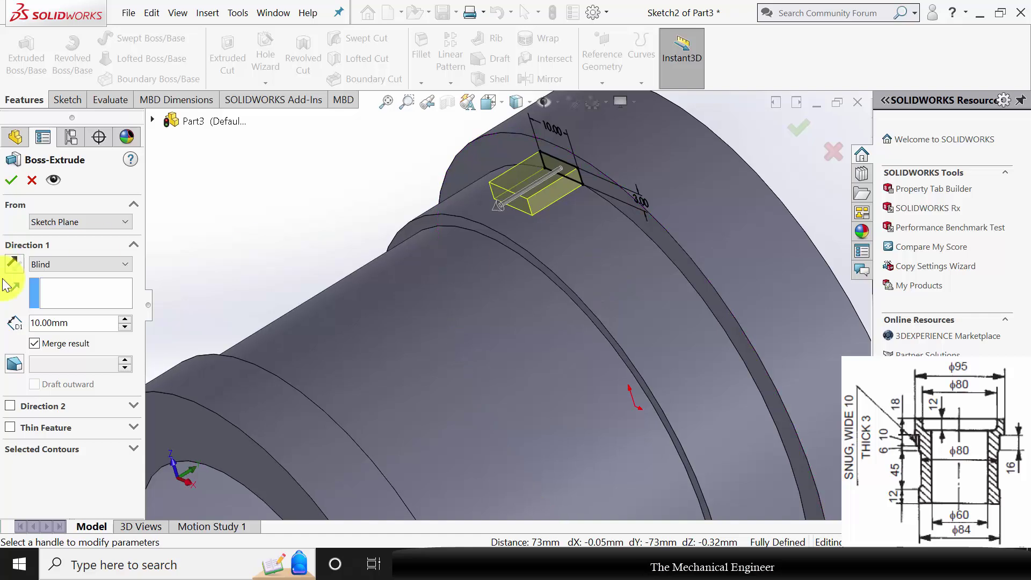
{"action": "left_click", "coordinate": [12, 182]}
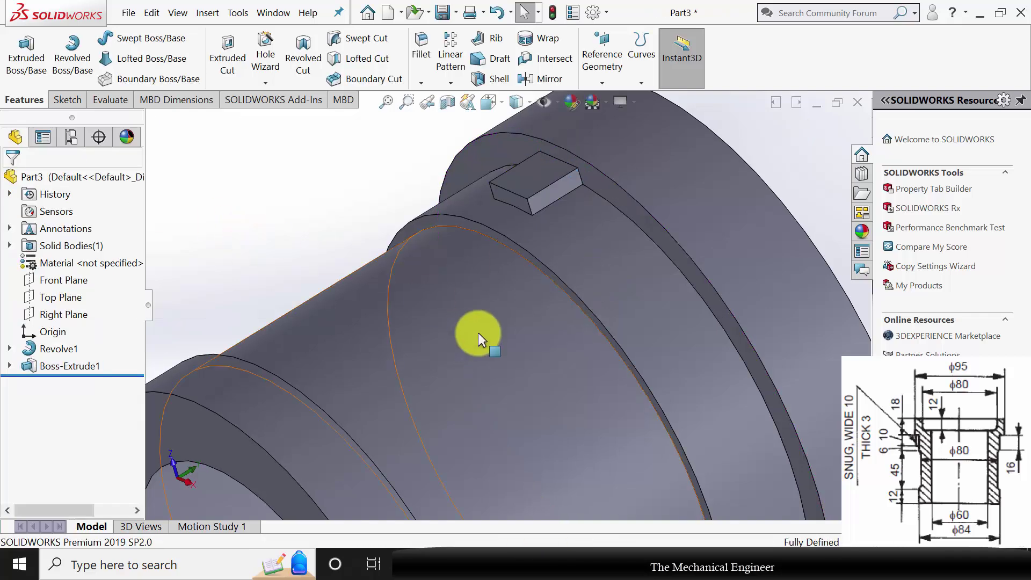
Assign Brass as the material of the flanged sleeve part.
{"action": "scroll", "coordinate": [478, 328], "scroll_direction": "up", "scroll_amount": 3}
{"action": "middle_click_drag", "start_coordinate": [475, 317], "coordinate": [448, 269]}
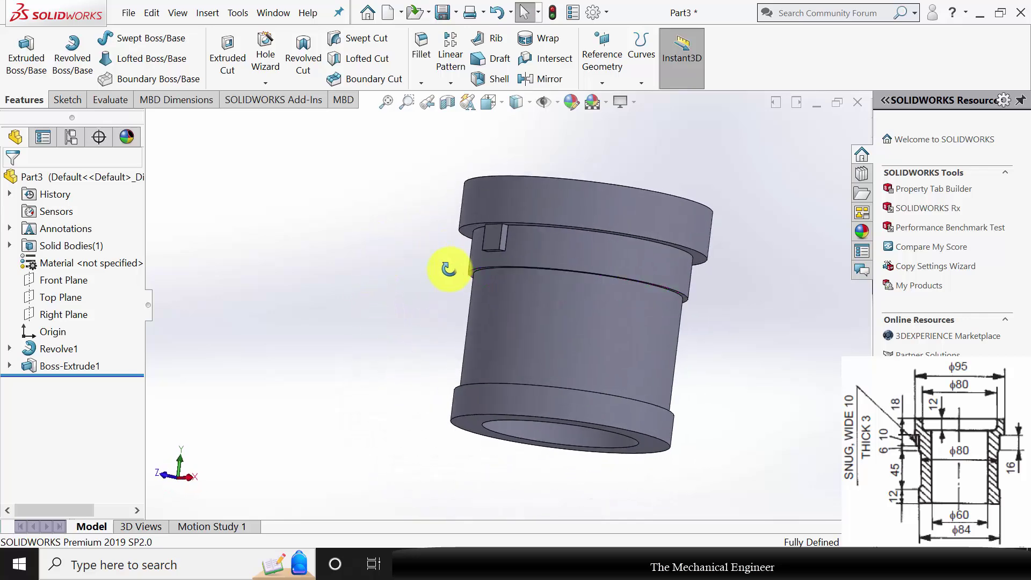
{"action": "right_click", "coordinate": [69, 265]}
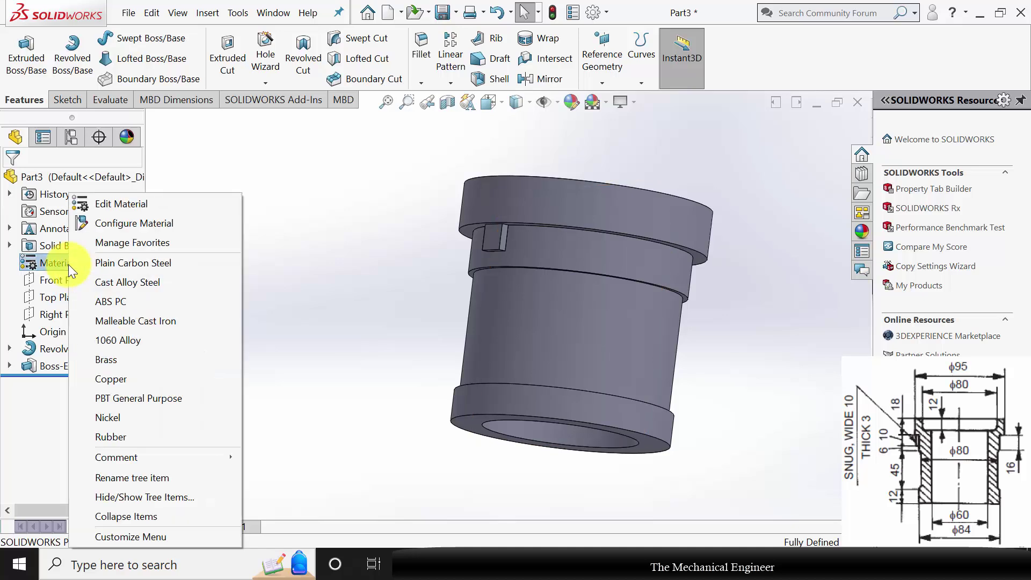
{"action": "left_click", "coordinate": [153, 358]}
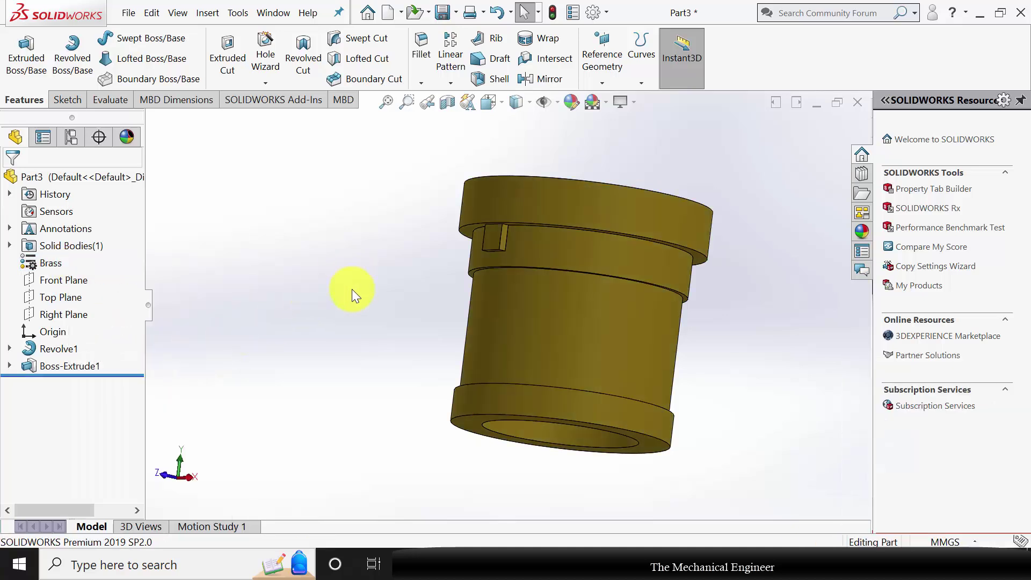
{"action": "middle_click_drag", "start_coordinate": [351, 289], "coordinate": [344, 329]}
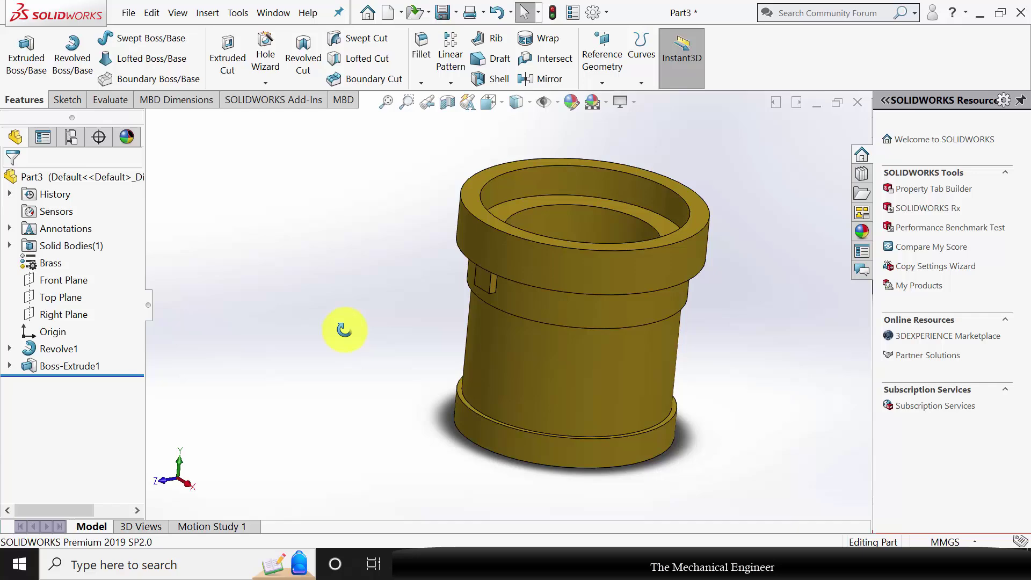
Save the part under the file name 2 in the foot step bearing folder and close it.
{"action": "key", "text": "ctrl+s"}
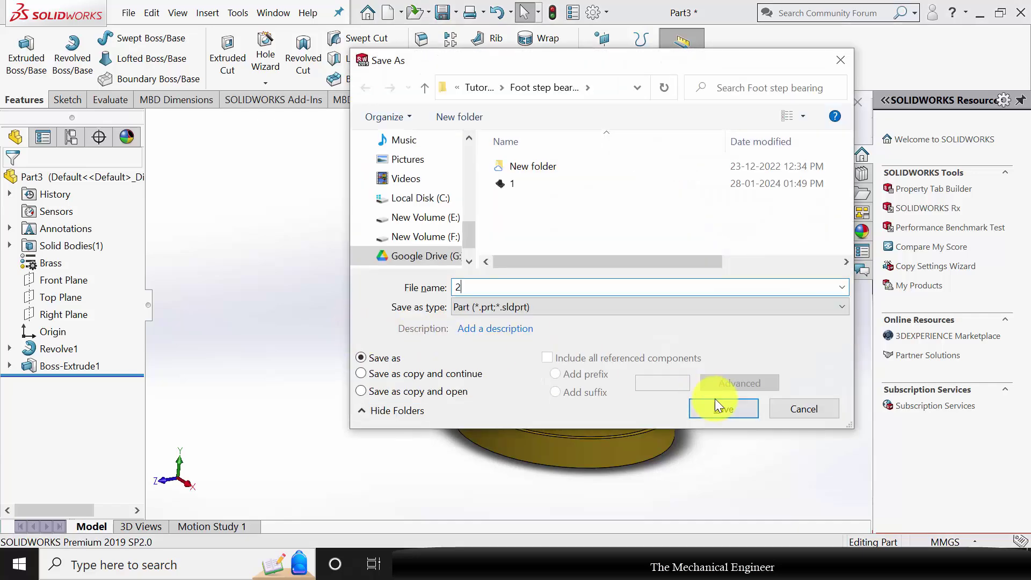
{"action": "left_click", "coordinate": [739, 401]}
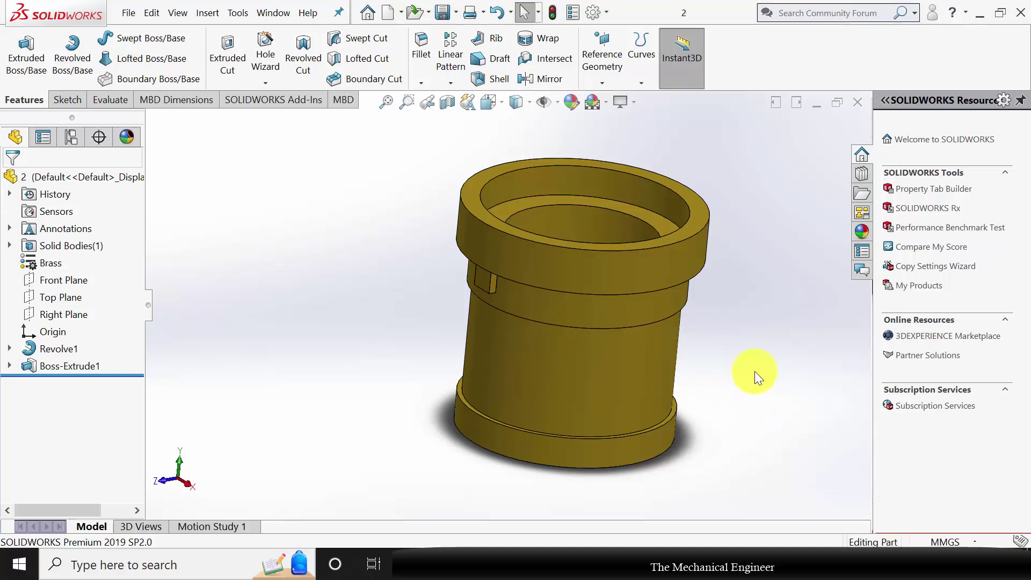
{"action": "left_click", "coordinate": [857, 102]}
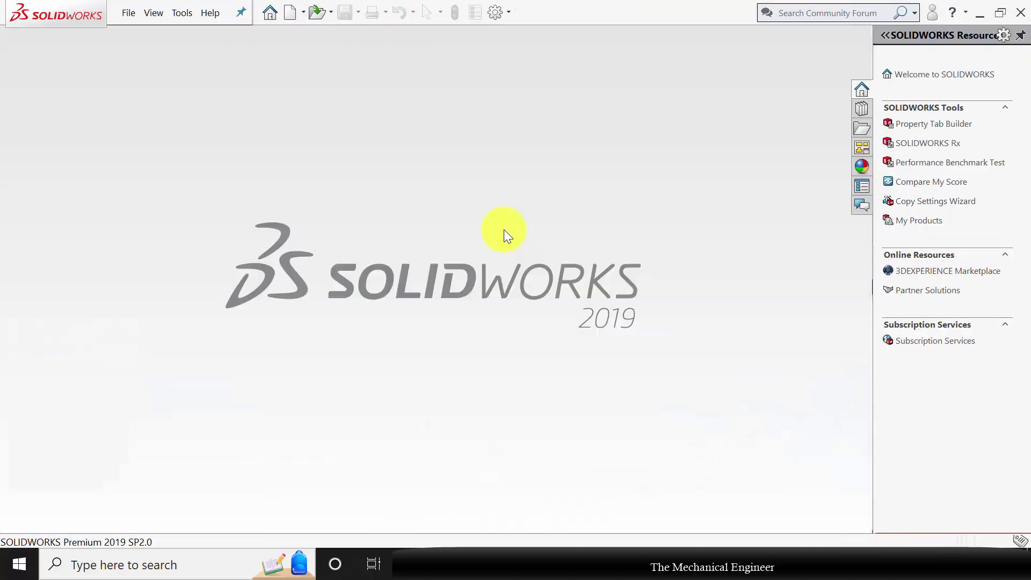
Create a new part document and open a sketch on the Front Plane.
{"action": "left_click", "coordinate": [290, 12]}
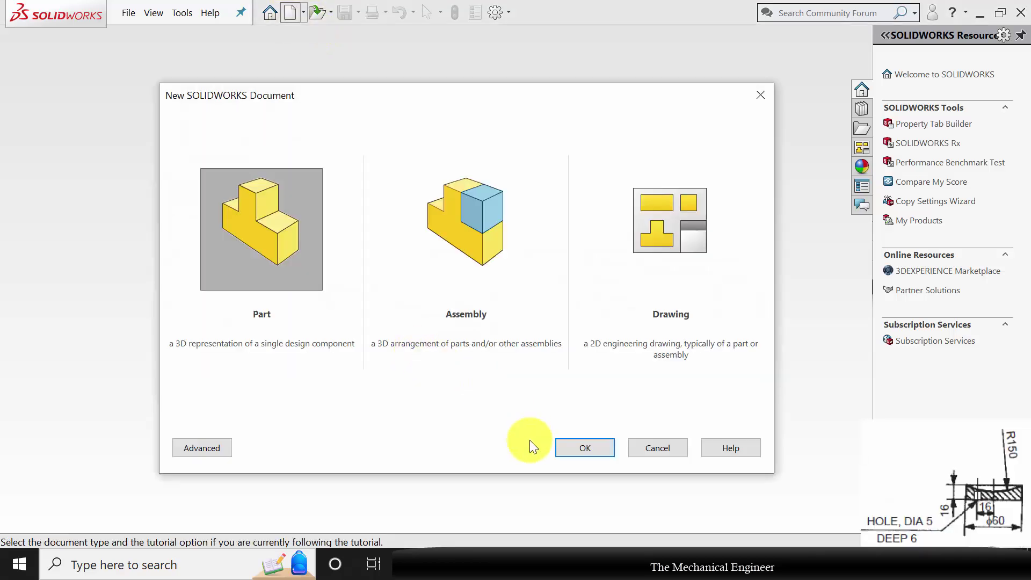
{"action": "left_click", "coordinate": [562, 443]}
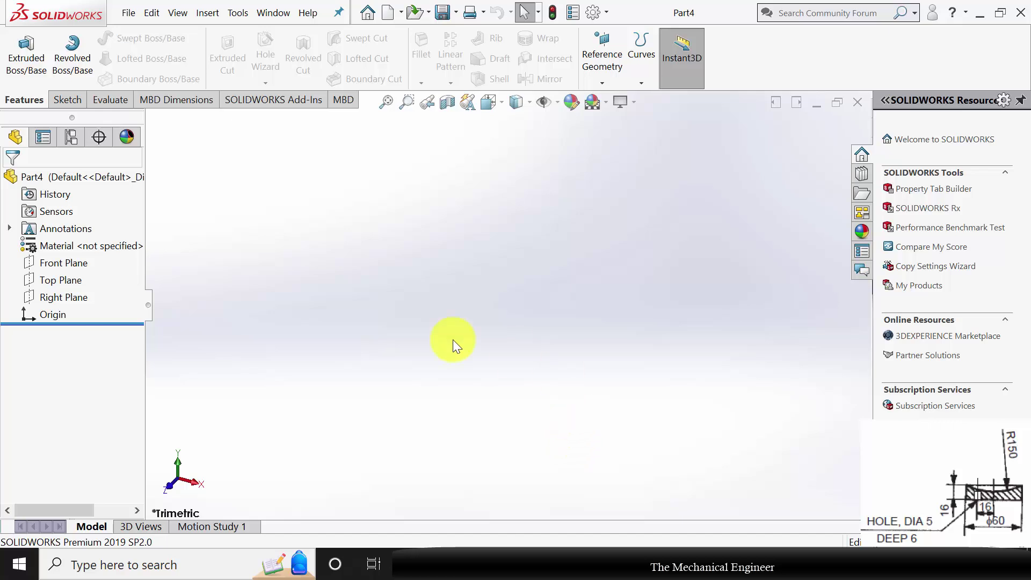
{"action": "left_click", "coordinate": [78, 266]}
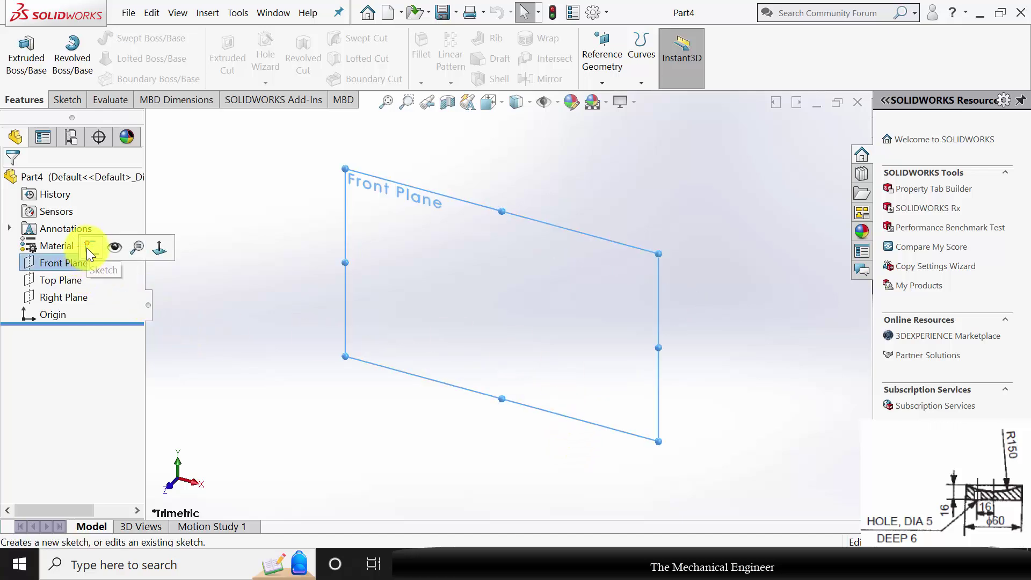
{"action": "left_click", "coordinate": [86, 247]}
Sketch a closed four-line profile from the origin with a horizontal base, a right side about 52 mm tall, a sloped top and a shorter left side.
{"action": "left_click", "coordinate": [96, 38]}
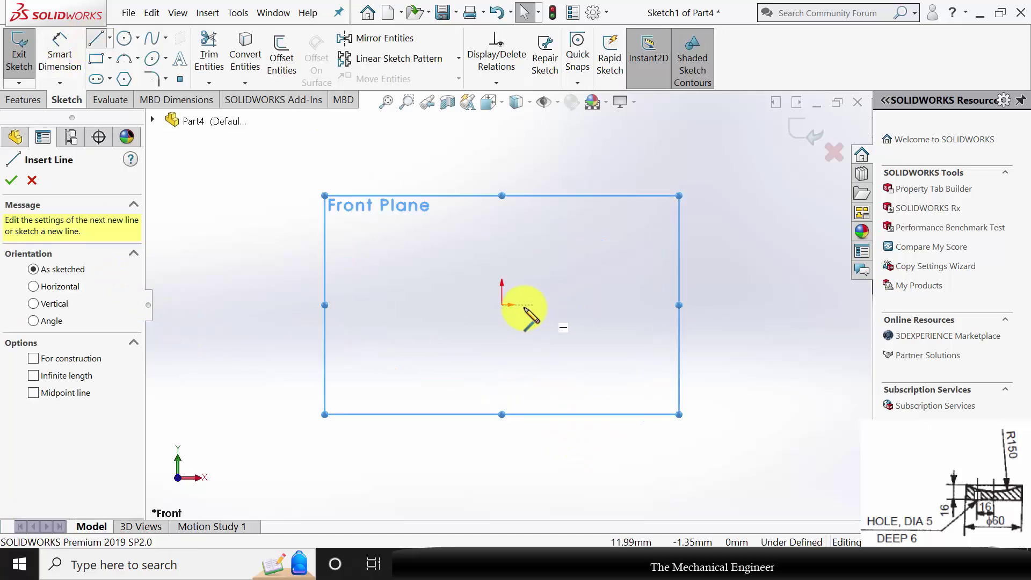
{"action": "left_click", "coordinate": [502, 305]}
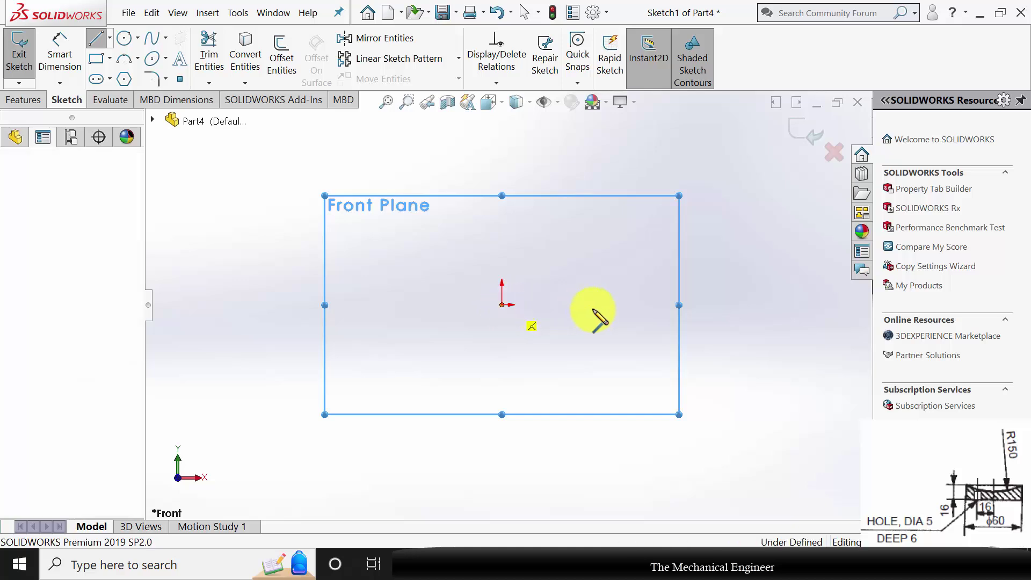
{"action": "left_click", "coordinate": [648, 305]}
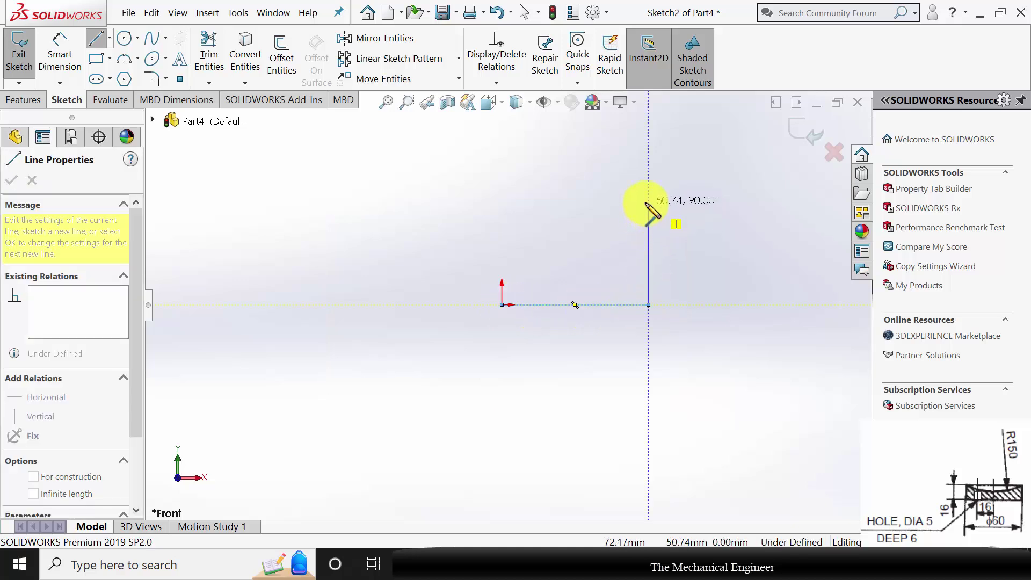
{"action": "left_click", "coordinate": [648, 202]}
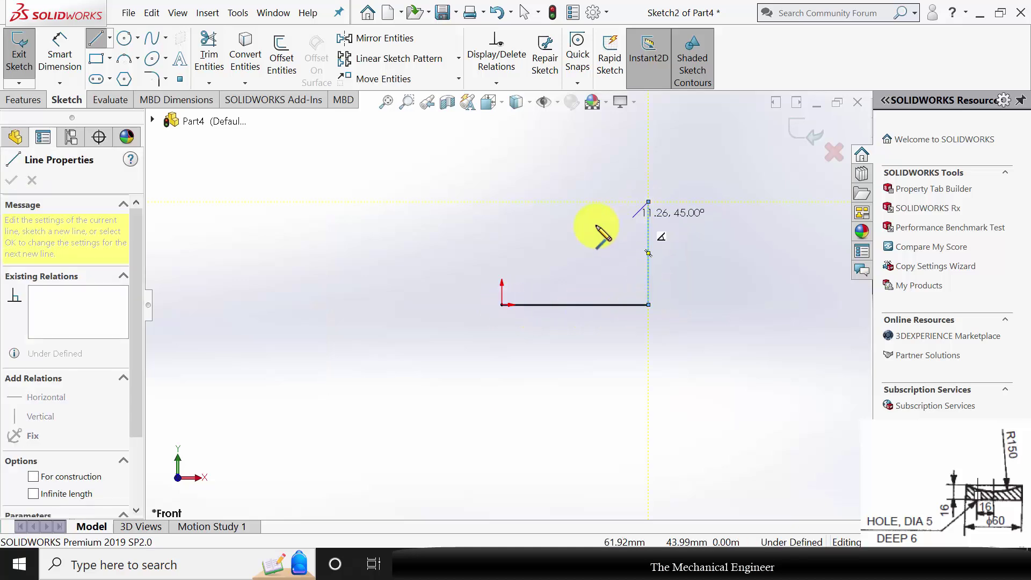
{"action": "left_click", "coordinate": [502, 253]}
{"action": "left_click", "coordinate": [502, 305]}
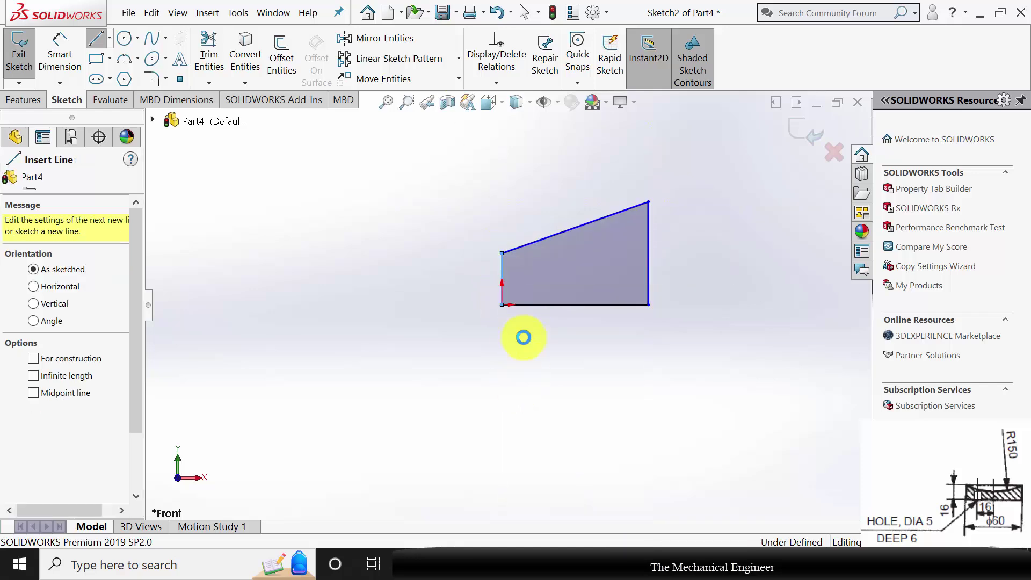
Delete the sloped top line and join the two open ends with a downward-bulging three-point arc.
{"action": "key", "text": "Escape"}
{"action": "left_click", "coordinate": [532, 245]}
{"action": "key", "text": "Delete"}
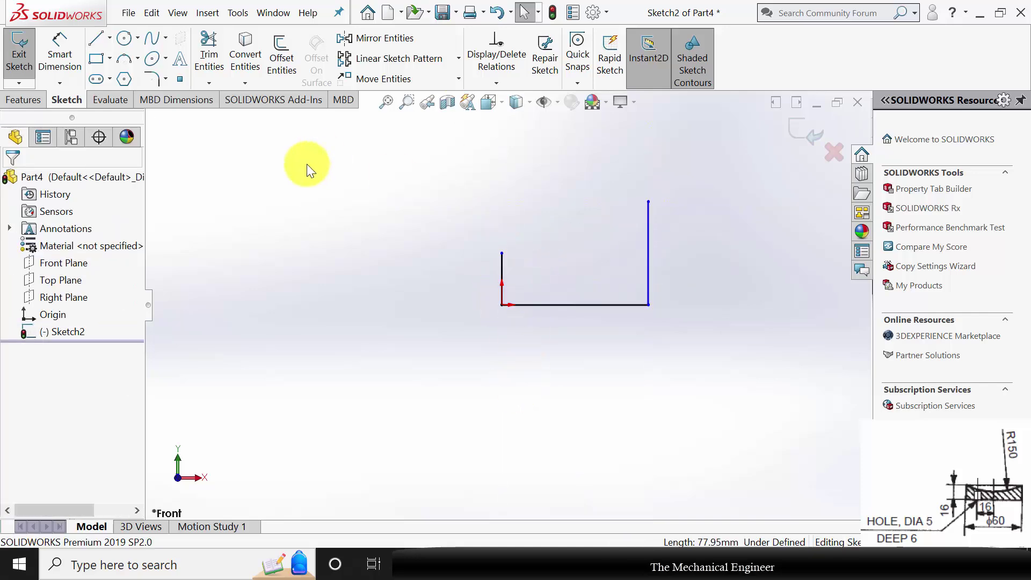
{"action": "left_click", "coordinate": [502, 253]}
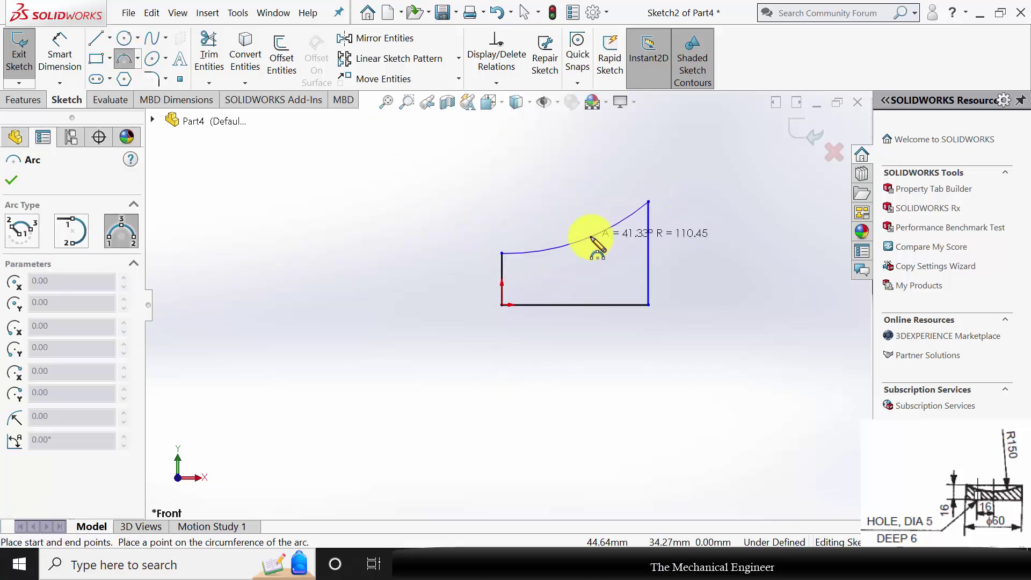
{"action": "left_click", "coordinate": [582, 241]}
{"action": "left_click", "coordinate": [11, 181]}
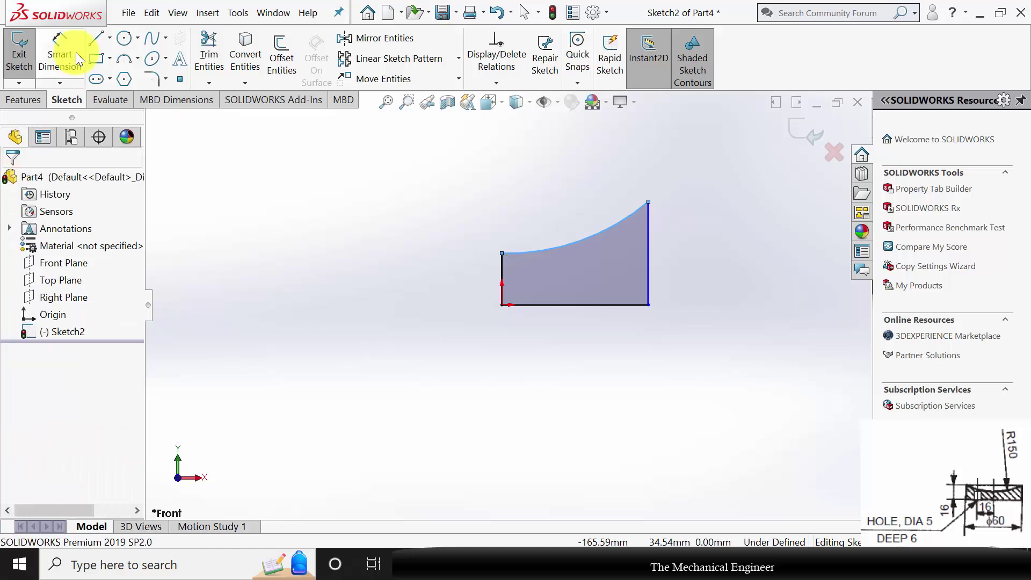
Dimension the profile's right side to 16 mm and its base to 30 mm.
{"action": "left_click", "coordinate": [59, 54]}
{"action": "left_click", "coordinate": [650, 262]}
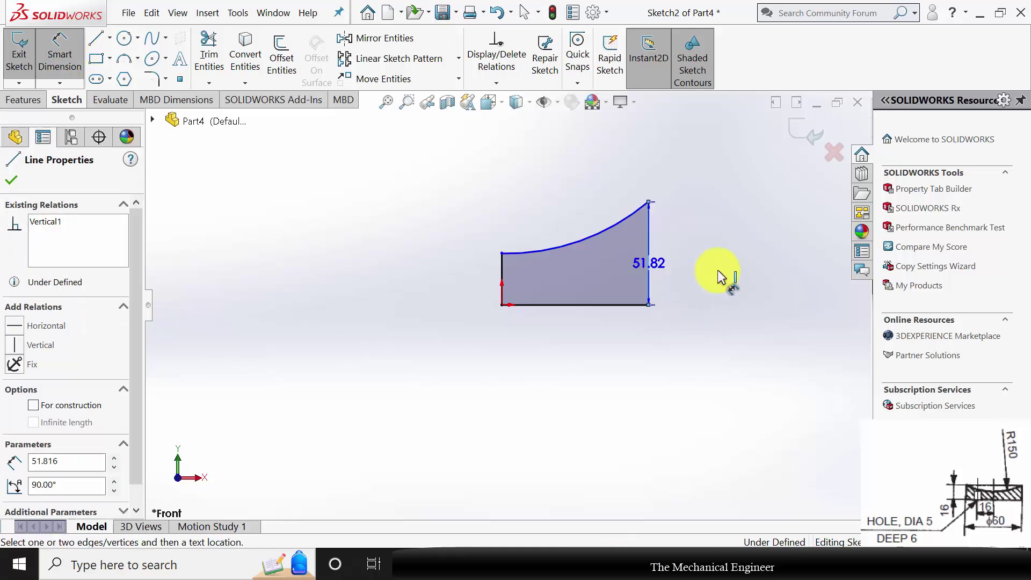
{"action": "left_click", "coordinate": [718, 271]}
{"action": "type", "text": "16"}
{"action": "key", "text": "Return"}
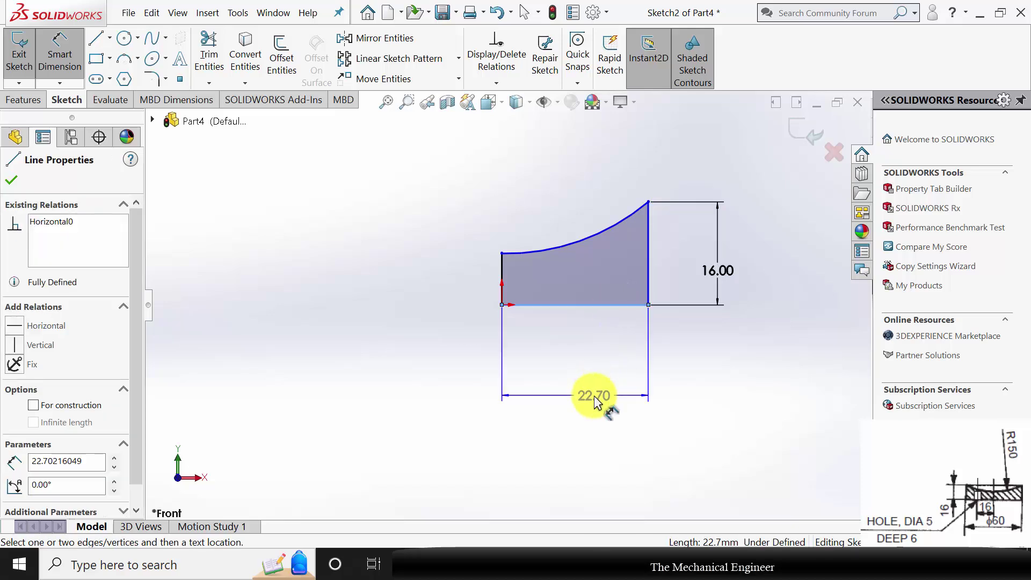
{"action": "left_click", "coordinate": [594, 396]}
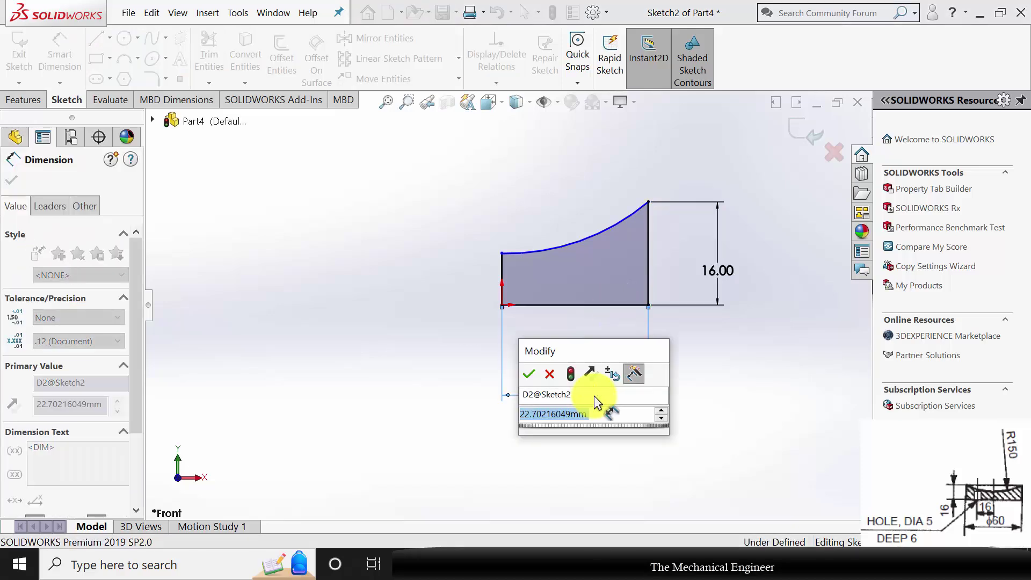
{"action": "key", "text": "Escape"}
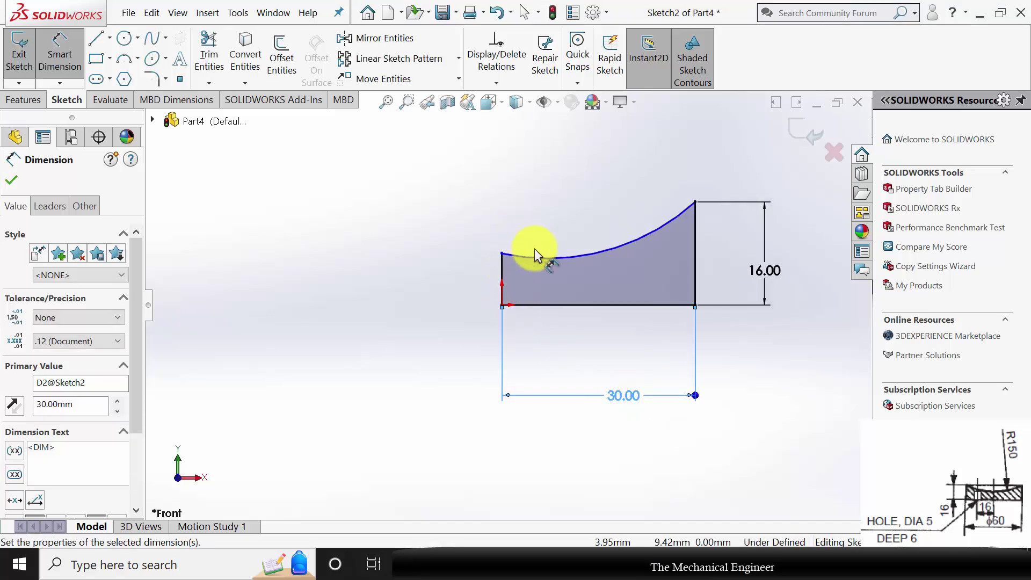
Dimension the top arc's radius to 150 mm and move its left endpoint up to about 4.25 mm above the origin.
{"action": "left_click", "coordinate": [573, 260]}
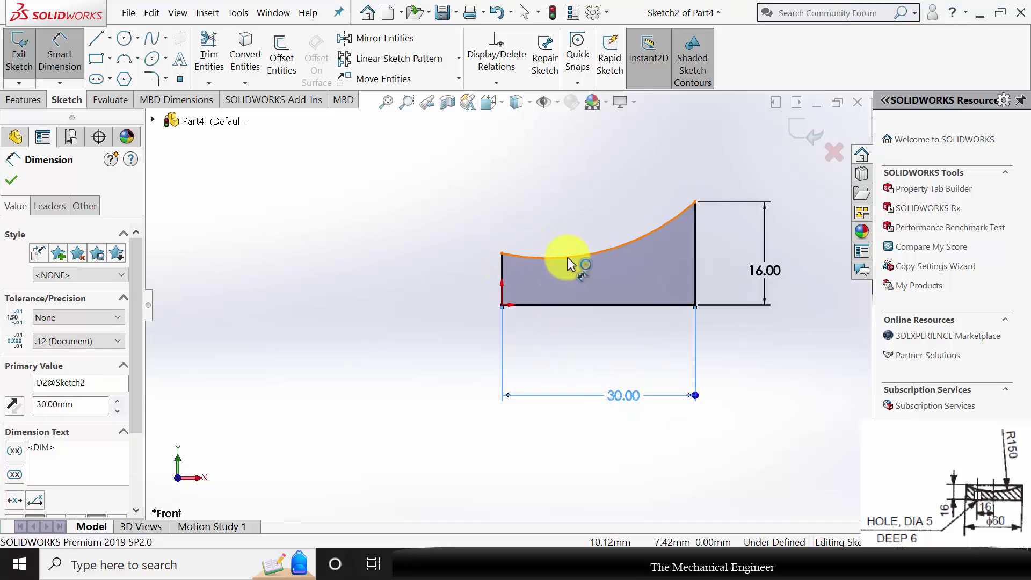
{"action": "left_click", "coordinate": [558, 204]}
{"action": "type", "text": "150"}
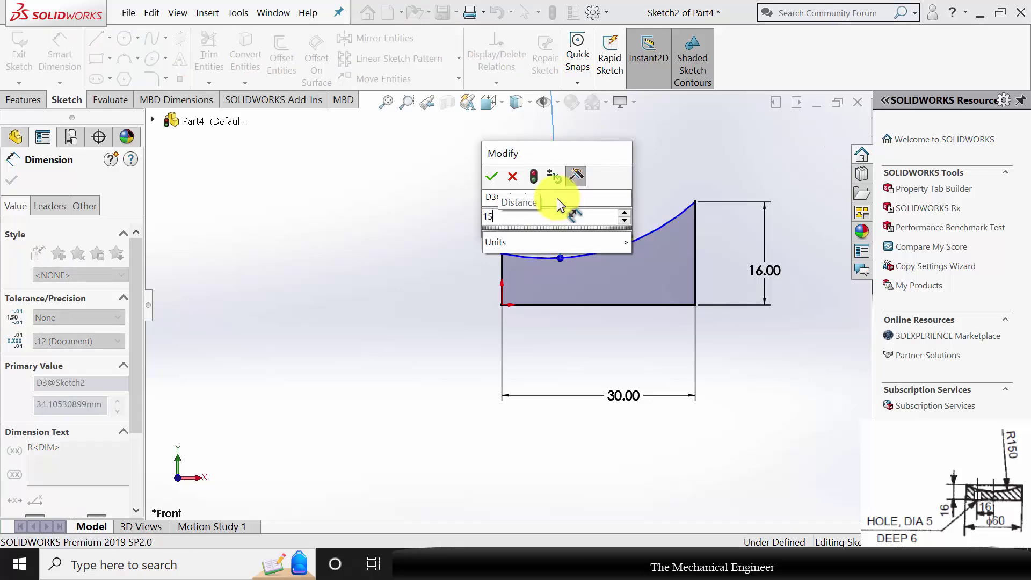
{"action": "key", "text": "Return"}
{"action": "key", "text": "Escape"}
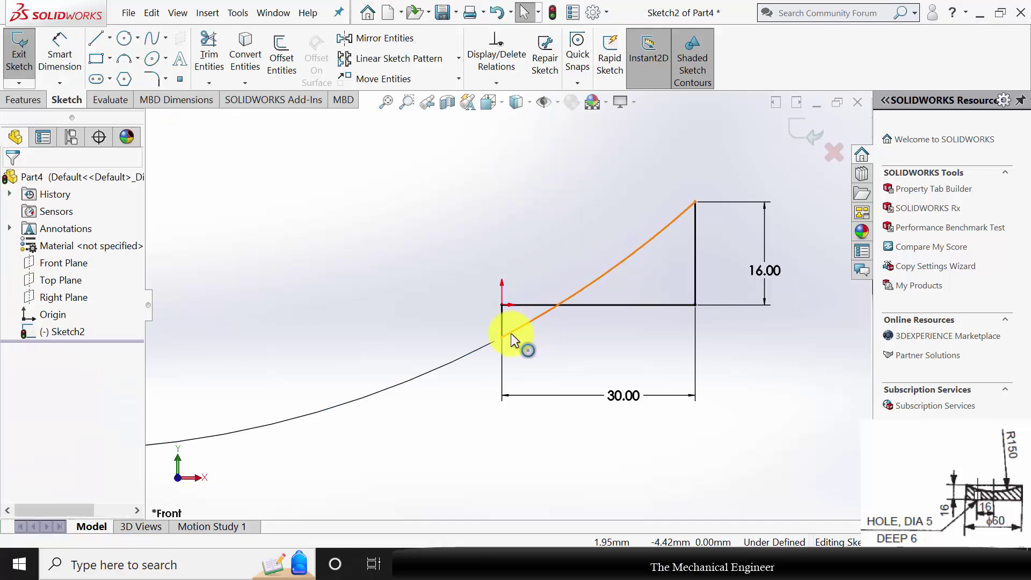
{"action": "left_click_drag", "start_coordinate": [503, 339], "coordinate": [502, 278]}
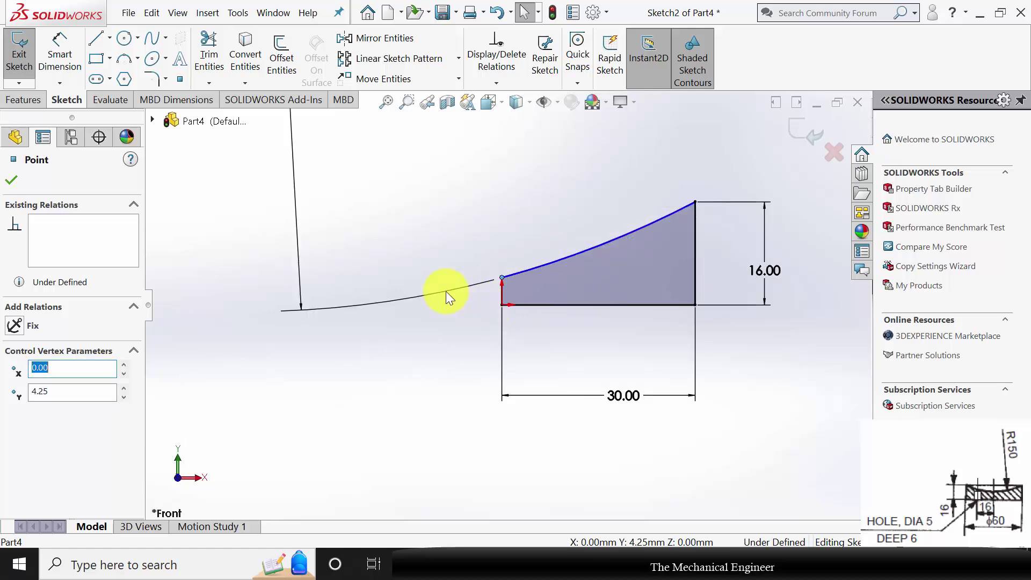
{"action": "left_click", "coordinate": [444, 325]}
Draw a horizontal centerline about 12.4 mm long from the arc's left endpoint toward the inside of the profile.
{"action": "left_click", "coordinate": [109, 37]}
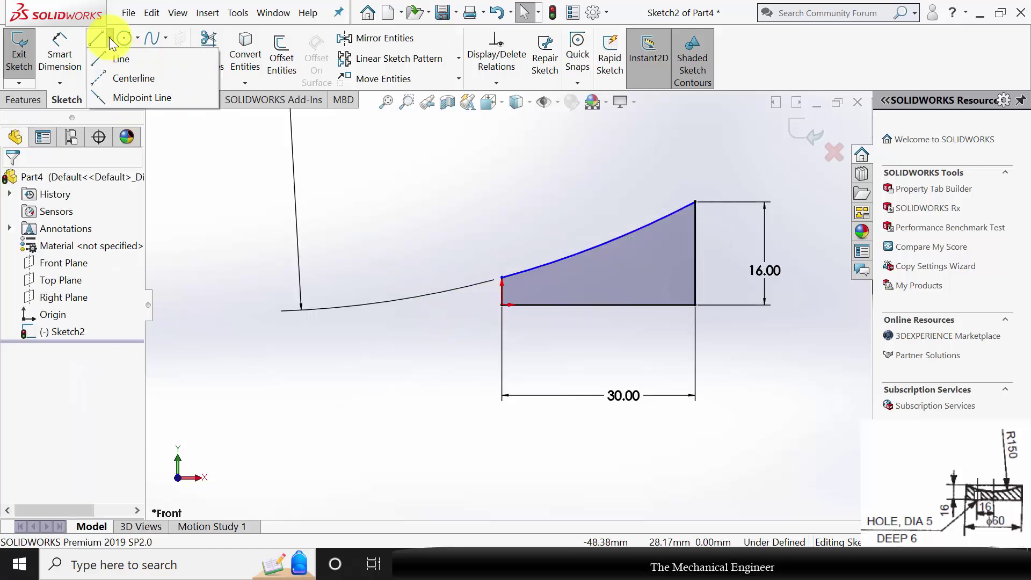
{"action": "left_click", "coordinate": [119, 78]}
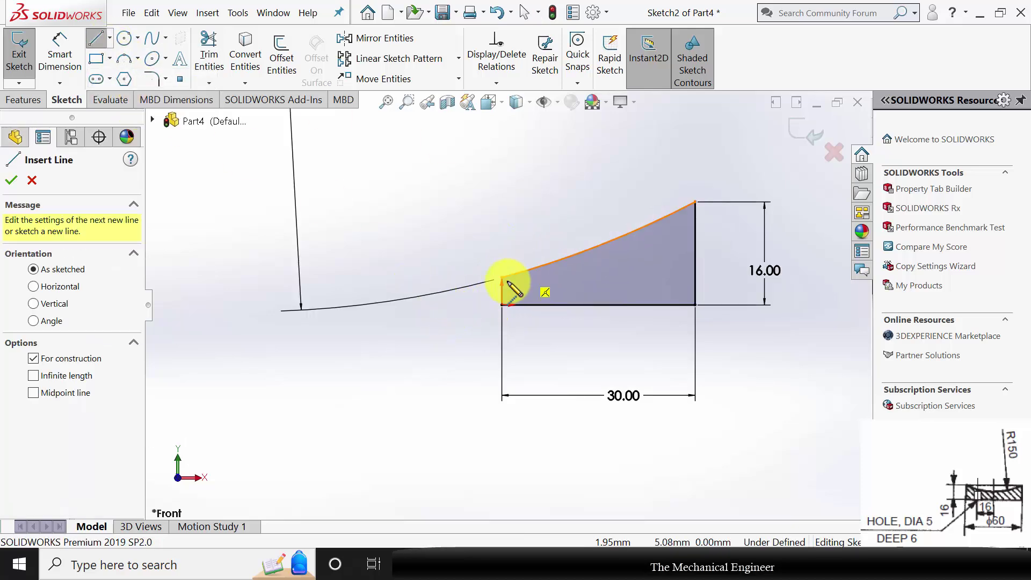
{"action": "left_click", "coordinate": [502, 277]}
{"action": "left_click", "coordinate": [581, 278]}
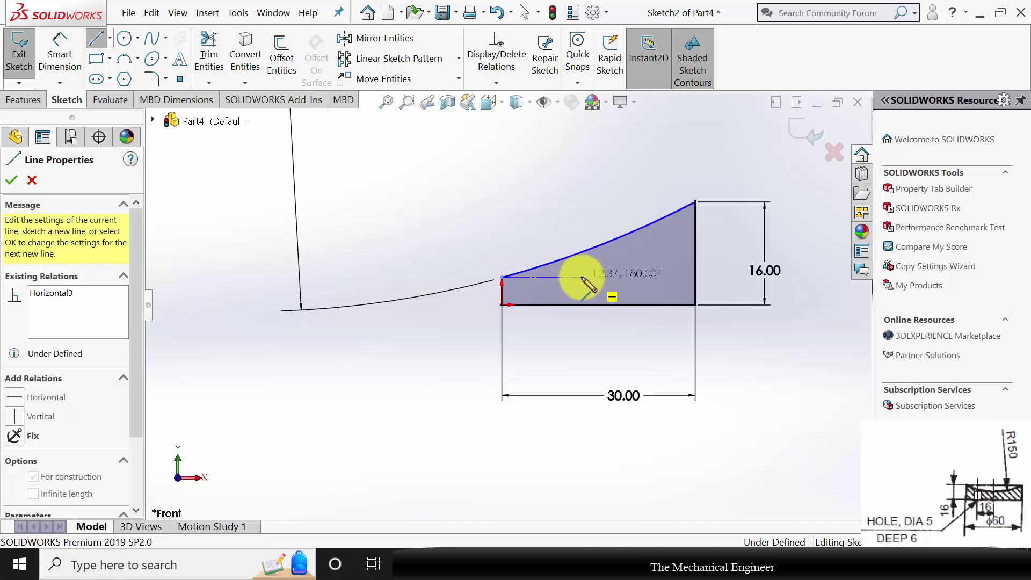
{"action": "key", "text": "Escape"}
Add a tangent relation between the horizontal centerline and the top arc.
{"action": "scroll", "coordinate": [605, 246], "scroll_direction": "down", "scroll_amount": 5}
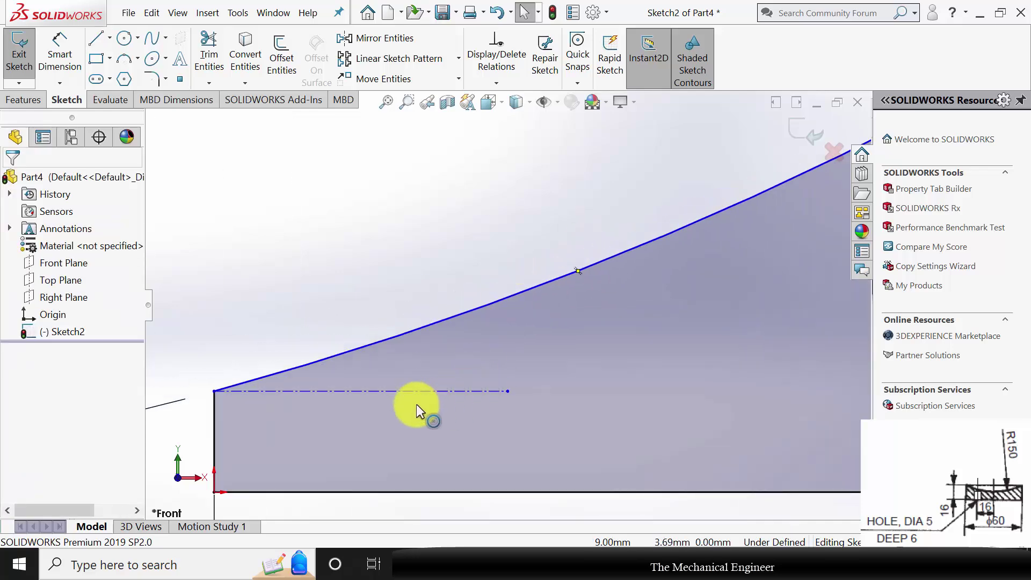
{"action": "left_click", "coordinate": [429, 375]}
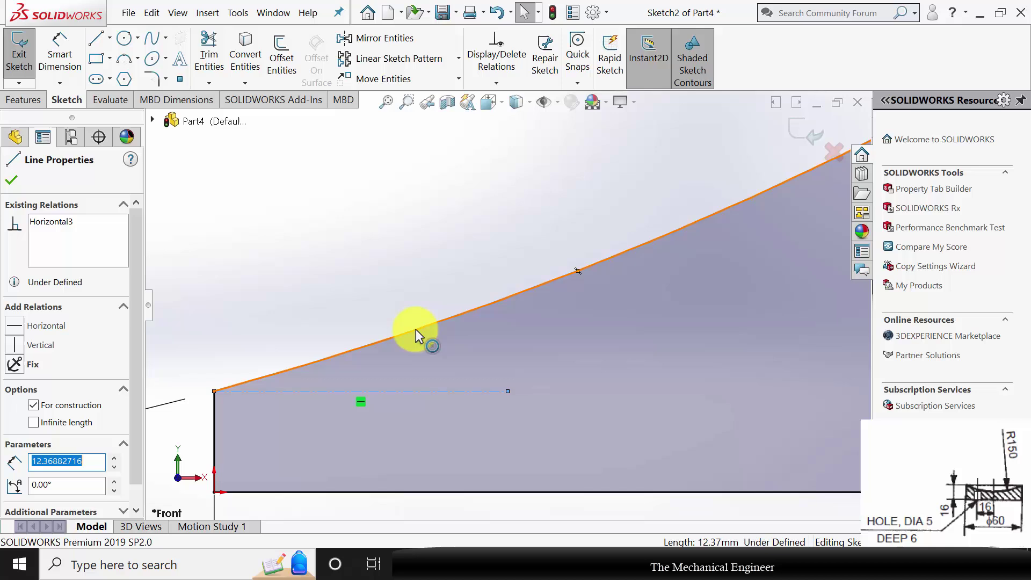
{"action": "left_click", "coordinate": [390, 340], "text": "ctrl"}
{"action": "left_click", "coordinate": [13, 391]}
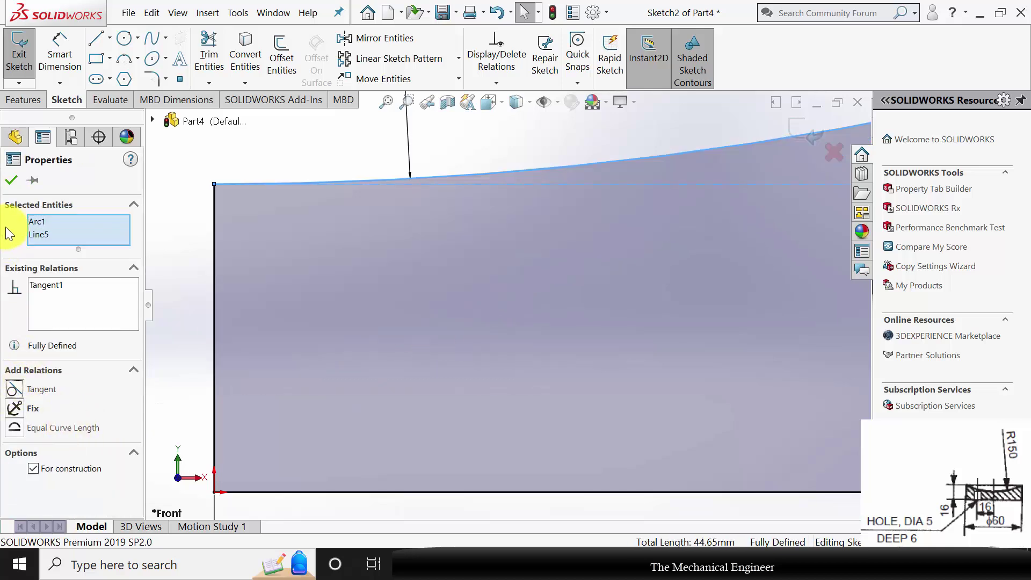
{"action": "left_click", "coordinate": [11, 182]}
Revolve the profile 360 degrees about its left vertical side through the origin.
{"action": "left_click", "coordinate": [24, 101]}
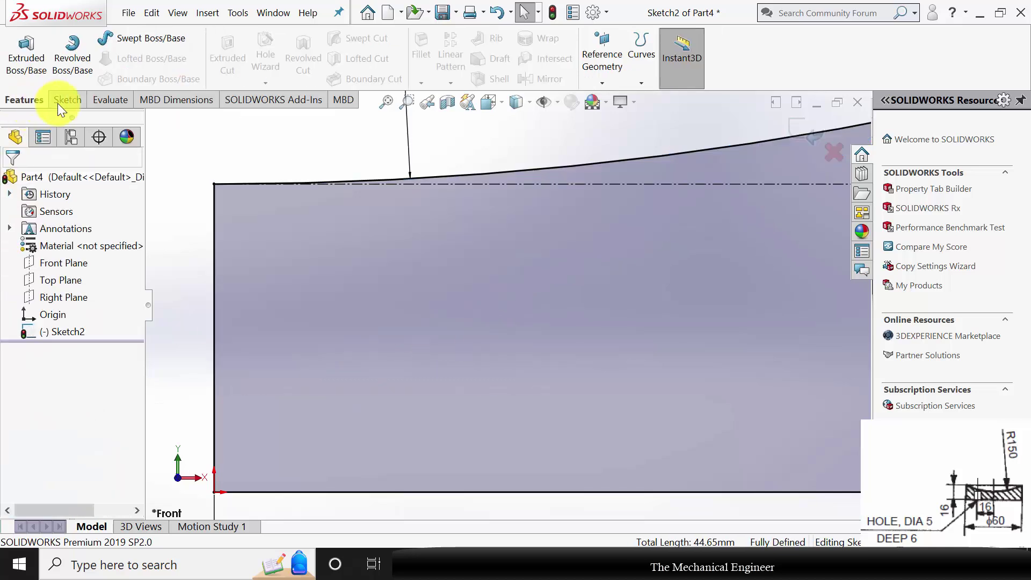
{"action": "left_click", "coordinate": [74, 52]}
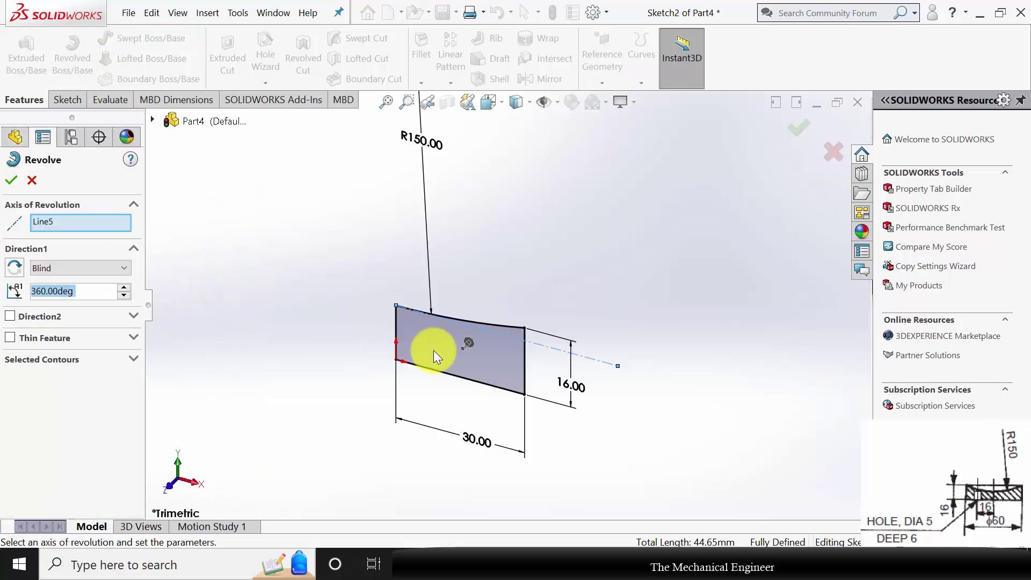
{"action": "left_click", "coordinate": [395, 327]}
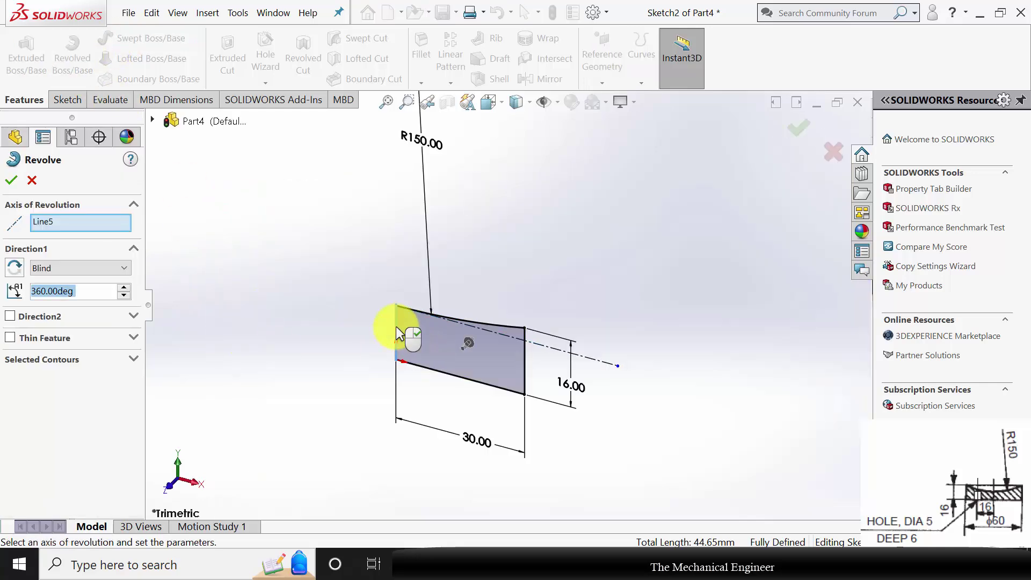
{"action": "left_click", "coordinate": [11, 181]}
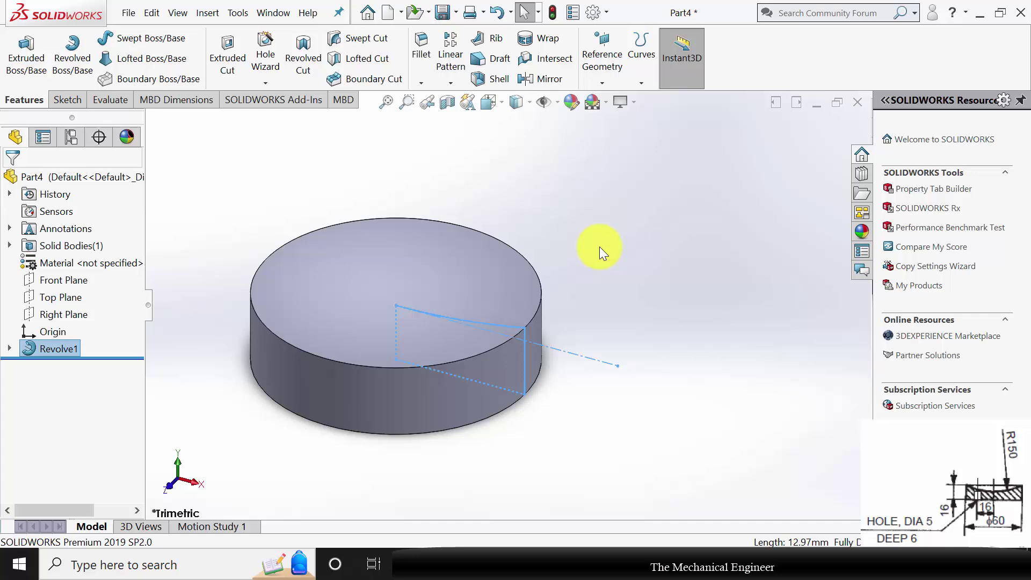
Open a sketch on the disc's flat bottom face and draw a circle about 6.7 mm in diameter, about 8.7 mm left of the origin.
{"action": "middle_click_drag", "start_coordinate": [565, 339], "coordinate": [444, 329]}
{"action": "left_click", "coordinate": [418, 364]}
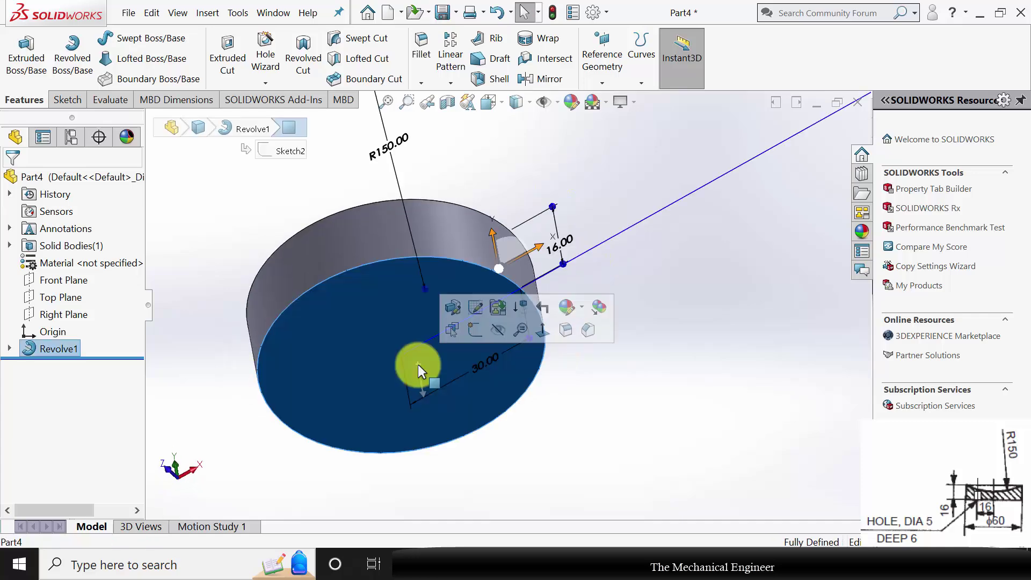
{"action": "left_click", "coordinate": [478, 333]}
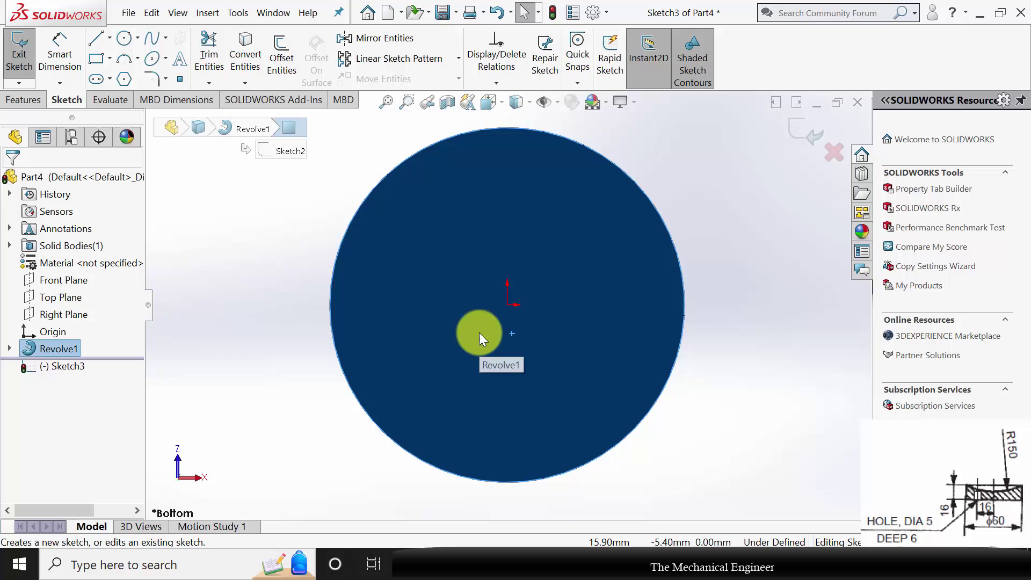
{"action": "left_click", "coordinate": [129, 36]}
{"action": "left_click", "coordinate": [455, 304]}
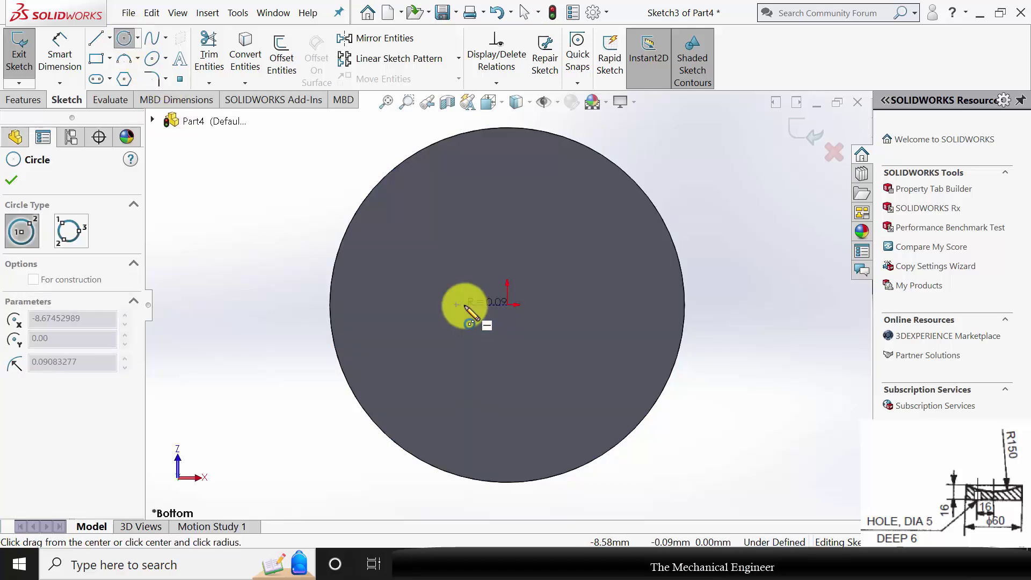
{"action": "left_click", "coordinate": [467, 322]}
{"action": "left_click", "coordinate": [15, 175]}
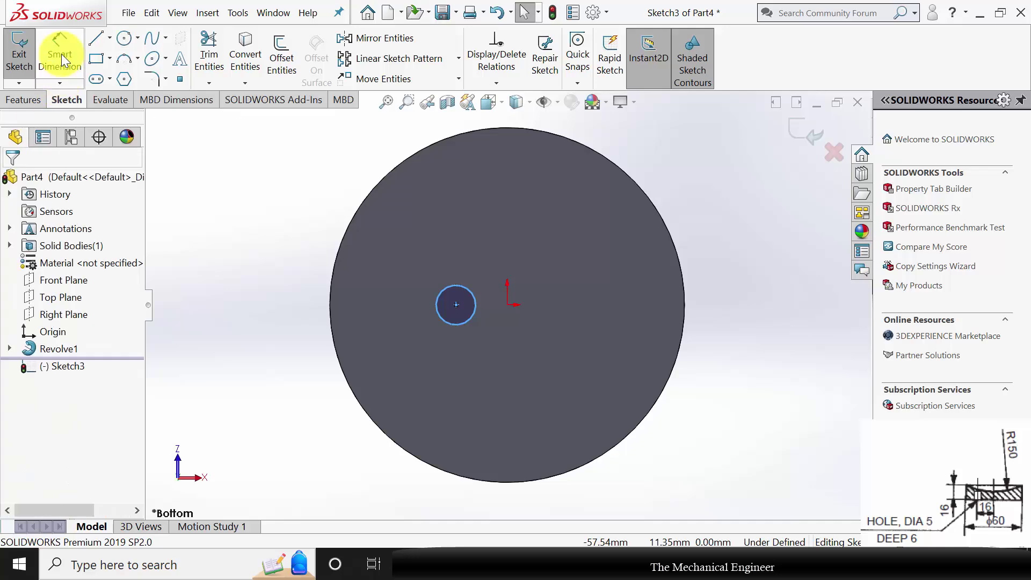
Dimension the small circle's diameter to 5 mm.
{"action": "left_click", "coordinate": [60, 53]}
{"action": "left_click", "coordinate": [472, 301]}
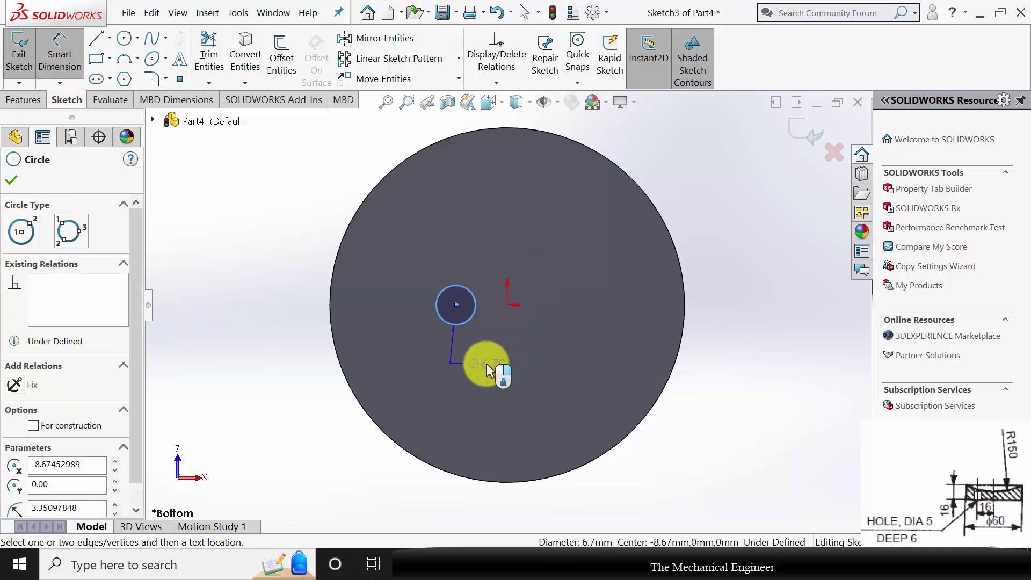
{"action": "left_click", "coordinate": [485, 363]}
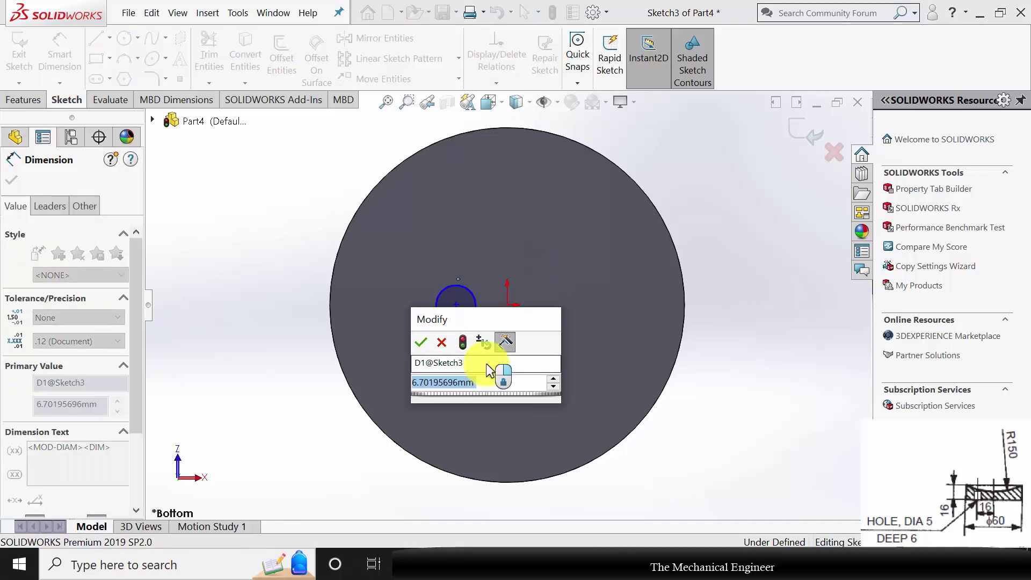
{"action": "type", "text": "5"}
{"action": "key", "text": "Return"}
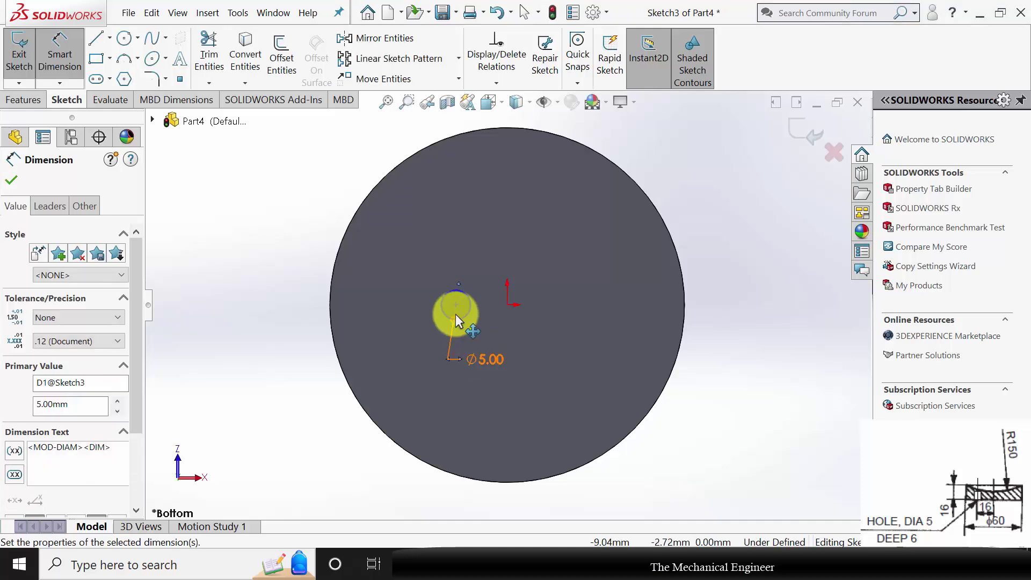
Dimension the distance between the circle's centre and the origin to 16 mm.
{"action": "left_click", "coordinate": [455, 304]}
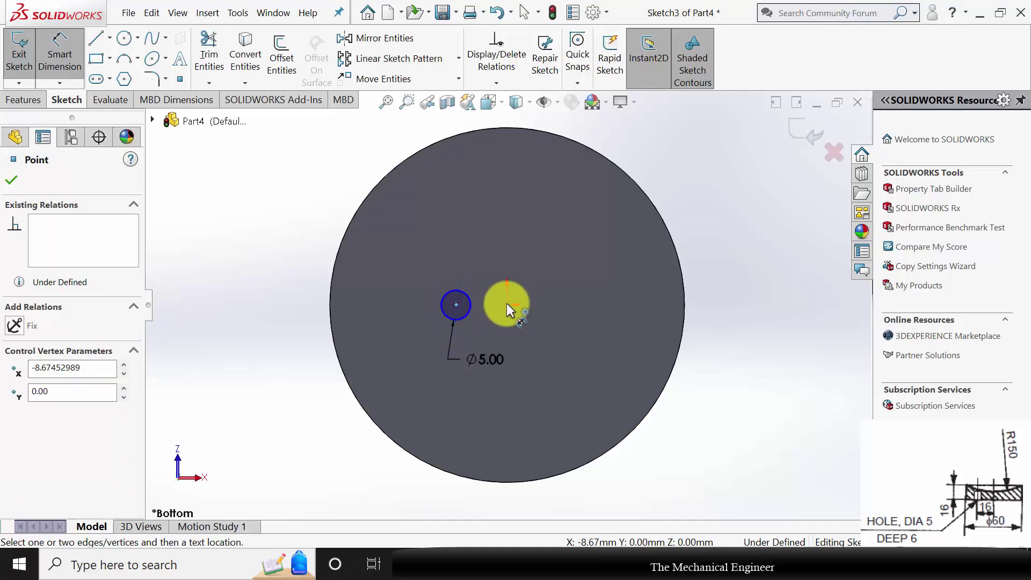
{"action": "left_click", "coordinate": [507, 304]}
{"action": "left_click", "coordinate": [494, 414]}
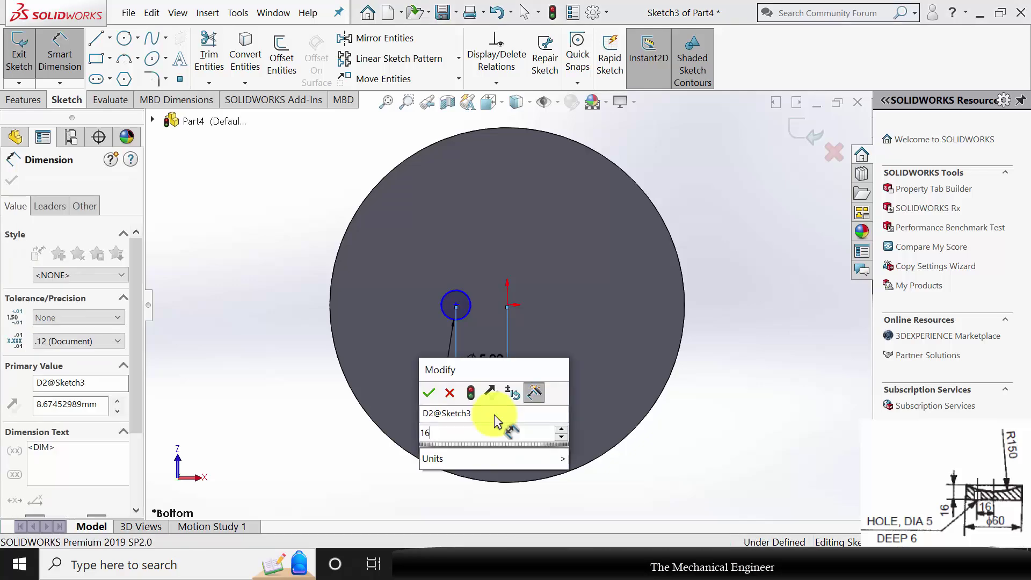
{"action": "type", "text": "16"}
{"action": "key", "text": "Return"}
{"action": "key", "text": "Escape"}
{"action": "key", "text": "Escape"}
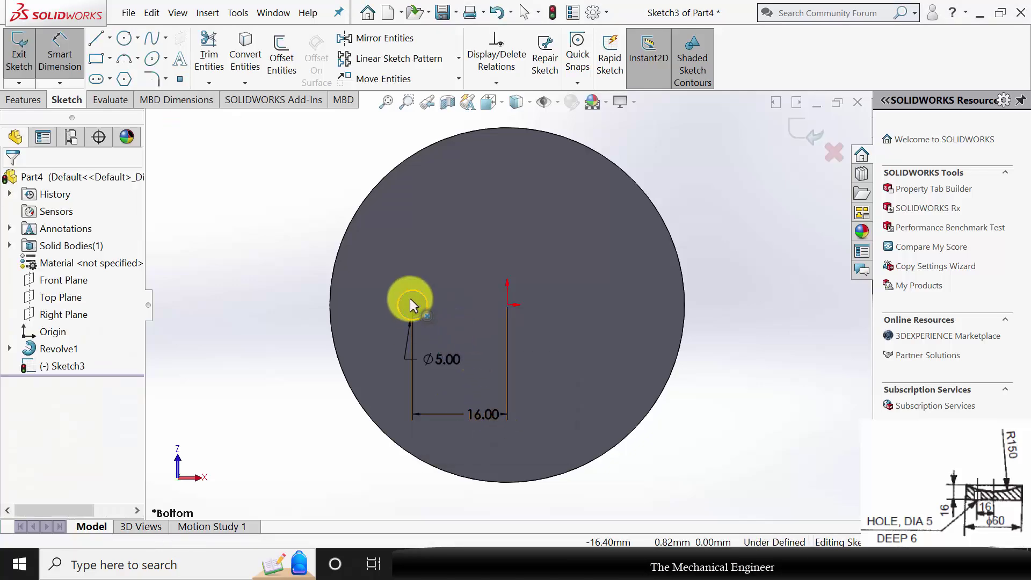
Add a horizontal relation between the circle's centre and the origin.
{"action": "left_click", "coordinate": [414, 304]}
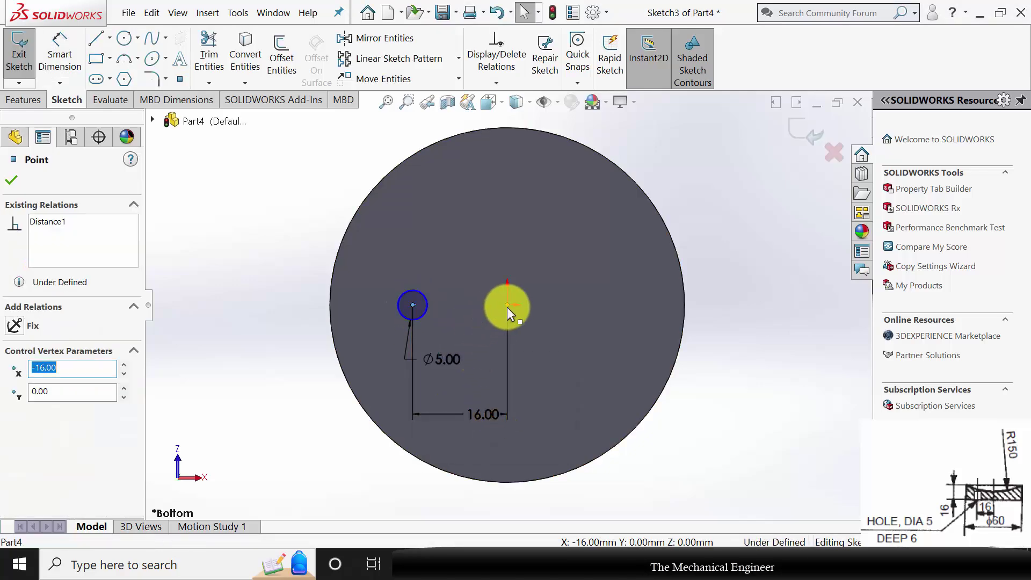
{"action": "left_click", "coordinate": [507, 304], "text": "ctrl"}
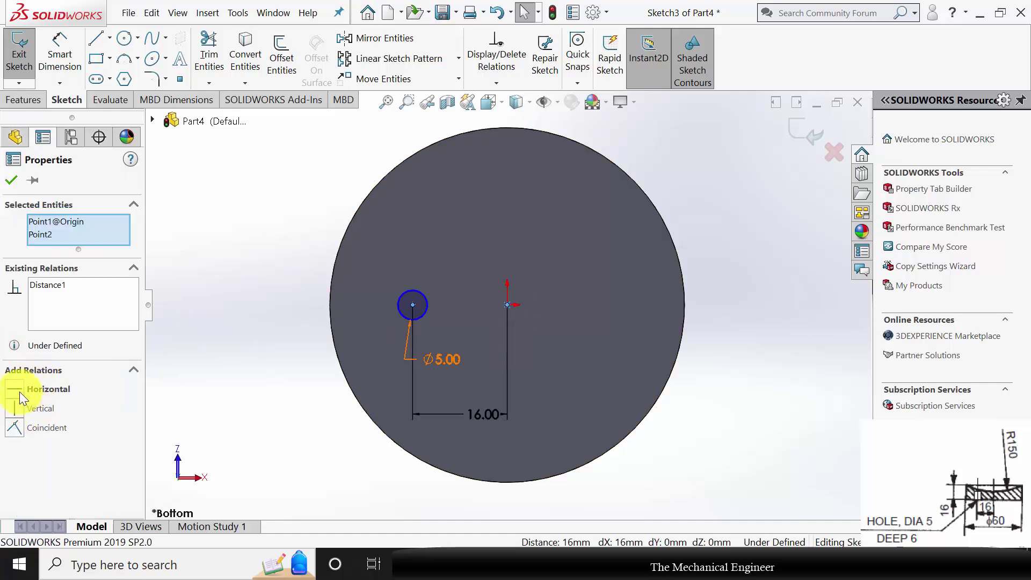
{"action": "left_click", "coordinate": [20, 391]}
{"action": "left_click", "coordinate": [11, 180]}
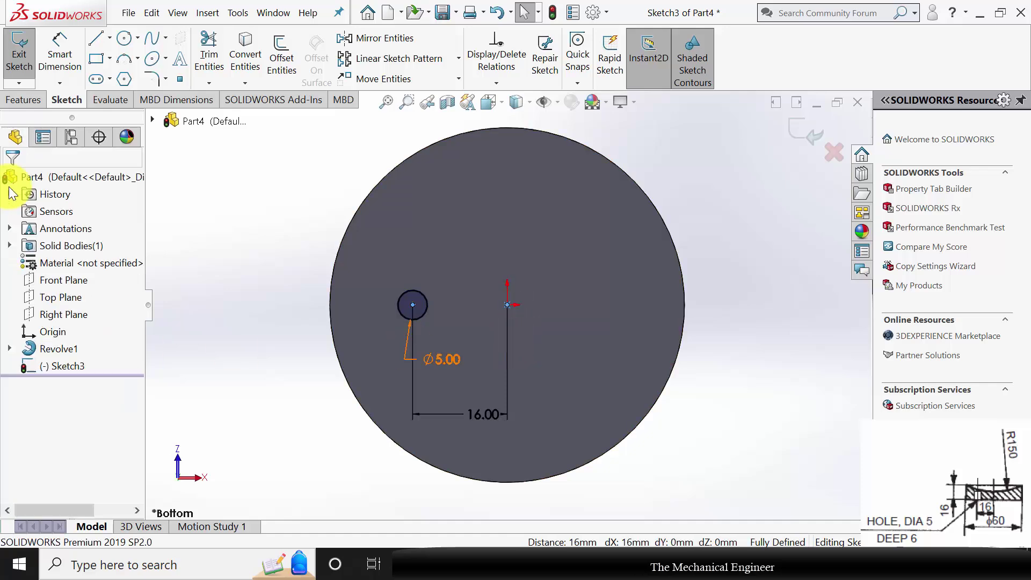
Cut the 5 mm circle into the disc as a blind hole 6 mm deep.
{"action": "left_click", "coordinate": [28, 102]}
{"action": "left_click", "coordinate": [236, 65]}
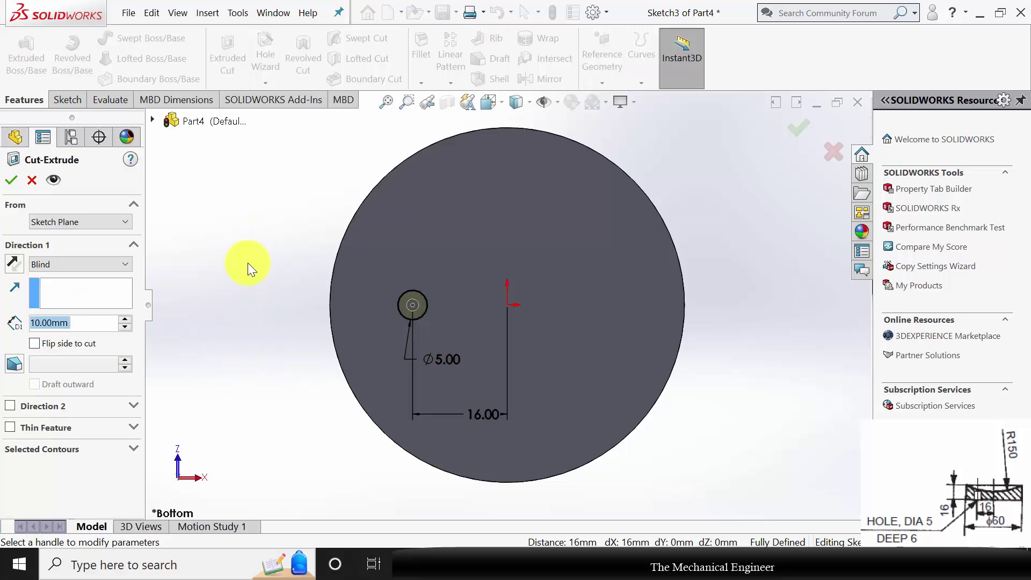
{"action": "middle_click_drag", "start_coordinate": [247, 262], "coordinate": [255, 357]}
{"action": "left_click_drag", "start_coordinate": [70, 325], "coordinate": [3, 327]}
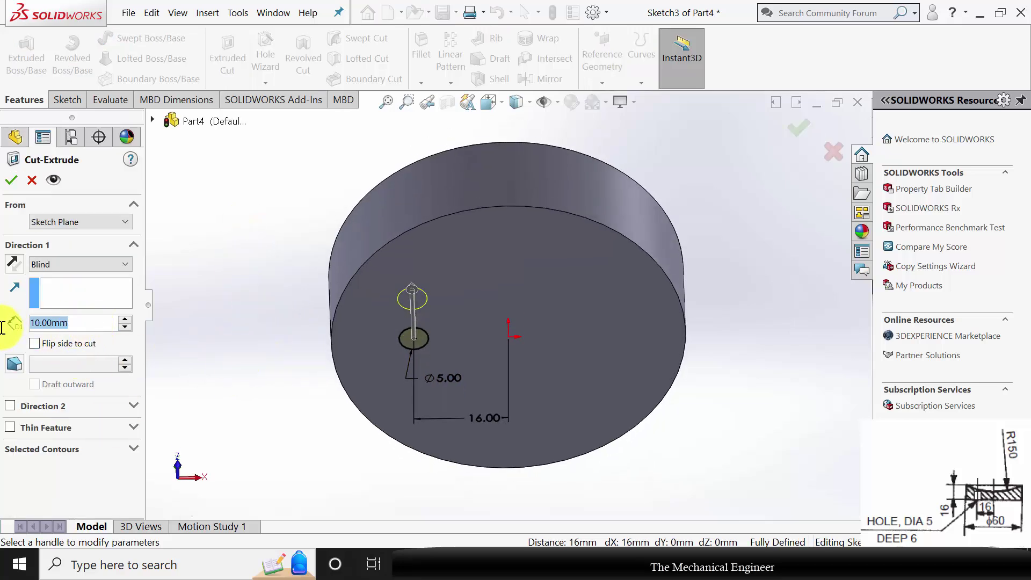
{"action": "type", "text": "6"}
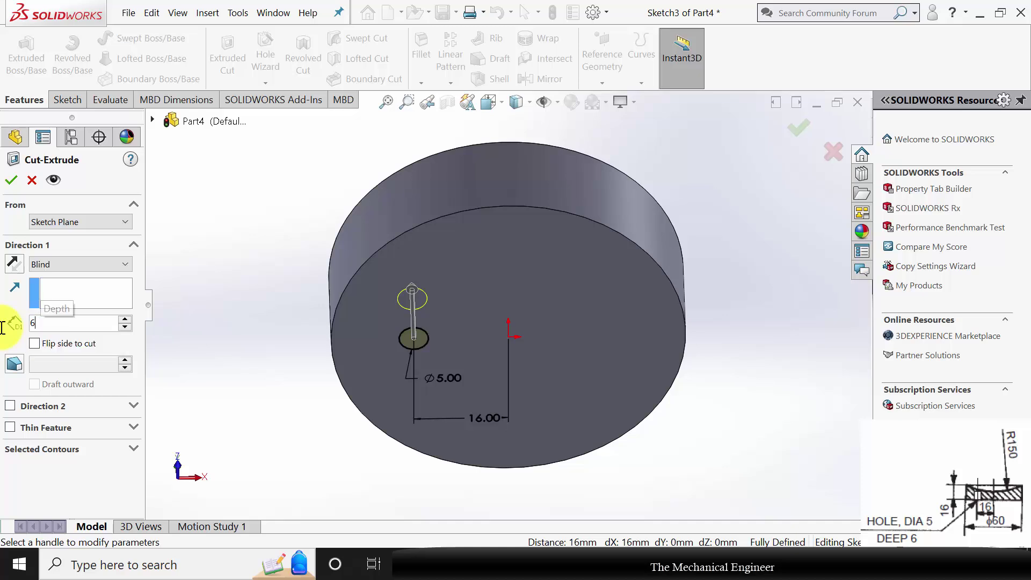
{"action": "key", "text": "Return"}
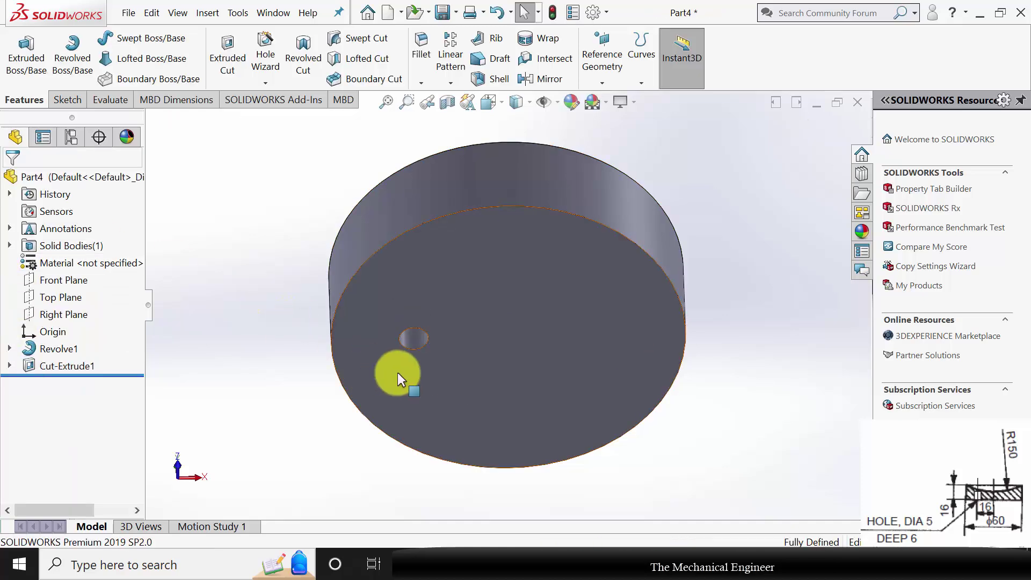
Assign the material Aluminum Bronze from the Copper Alloys category to the disc.
{"action": "middle_click_drag", "start_coordinate": [397, 373], "coordinate": [415, 436]}
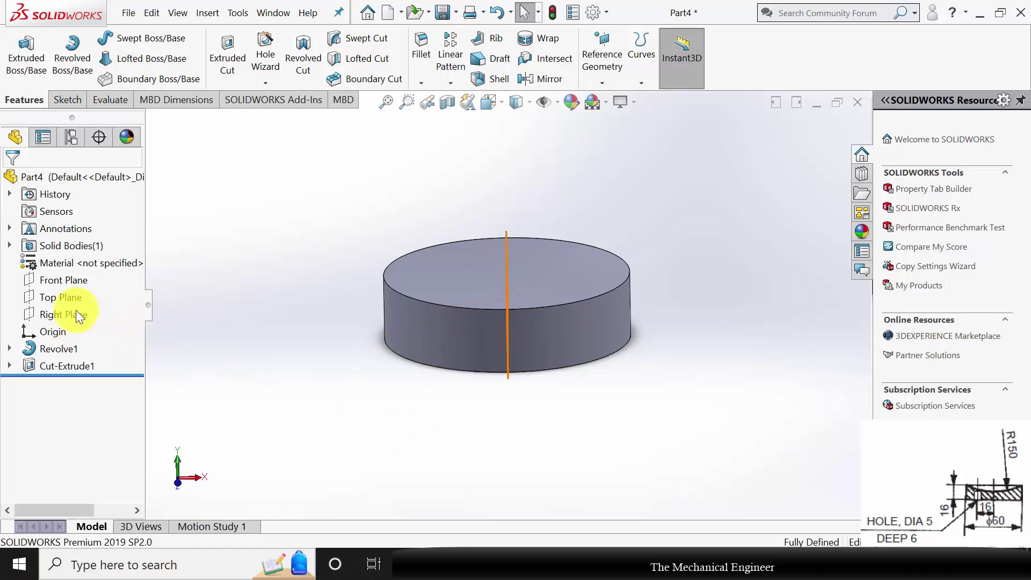
{"action": "right_click", "coordinate": [63, 262]}
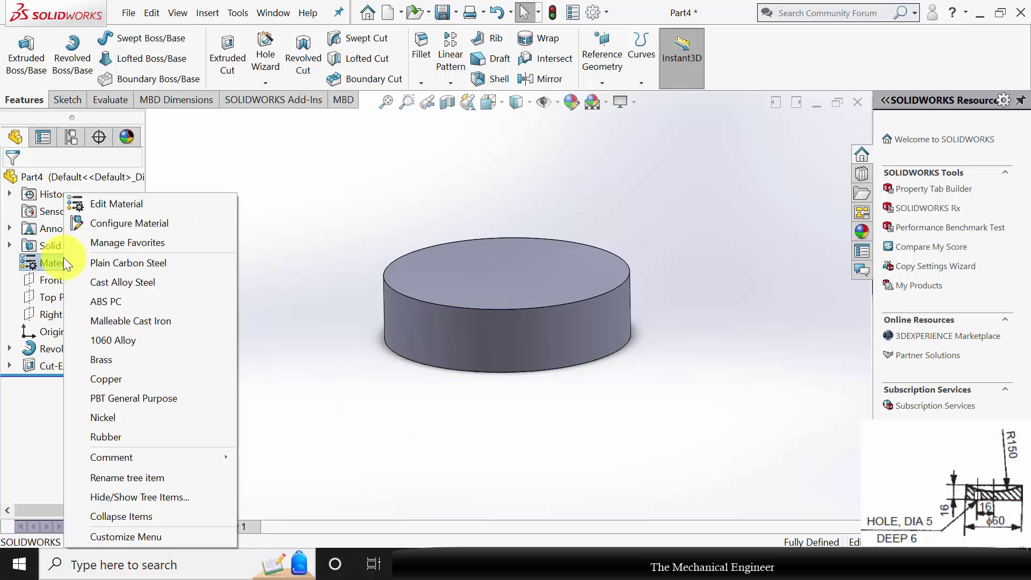
{"action": "left_click", "coordinate": [140, 205]}
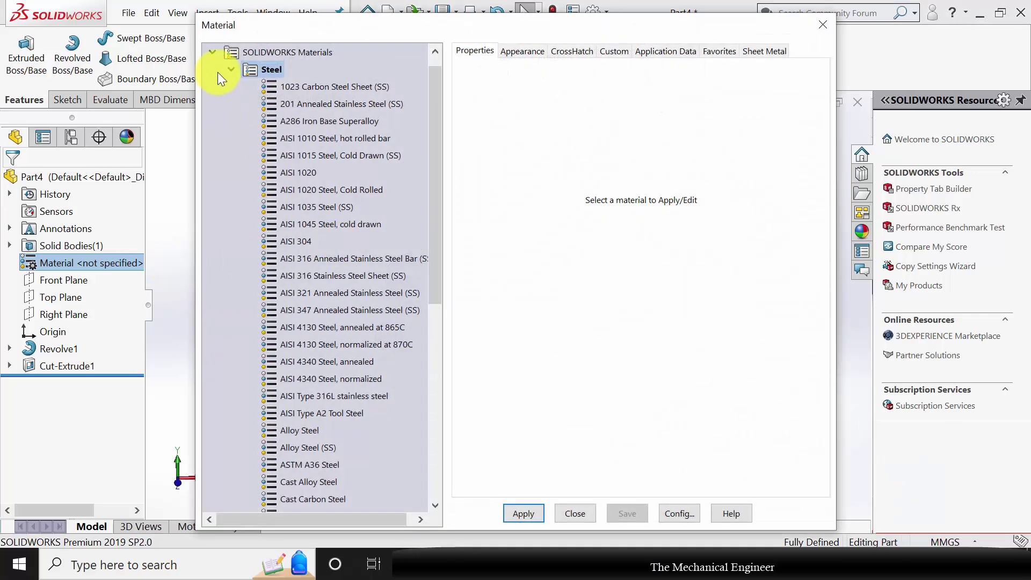
{"action": "left_click", "coordinate": [231, 70]}
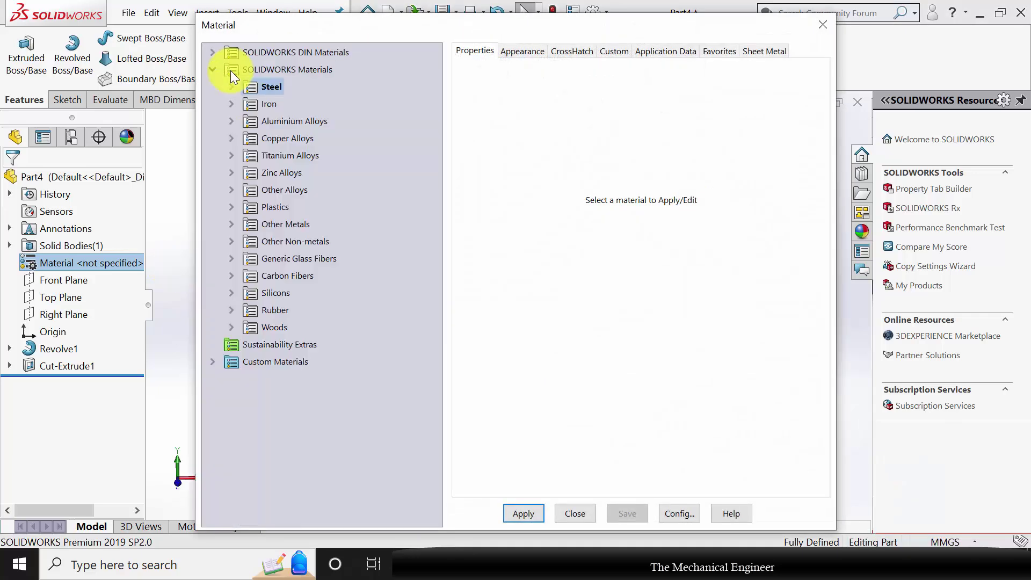
{"action": "left_click", "coordinate": [248, 154]}
{"action": "left_click", "coordinate": [233, 138]}
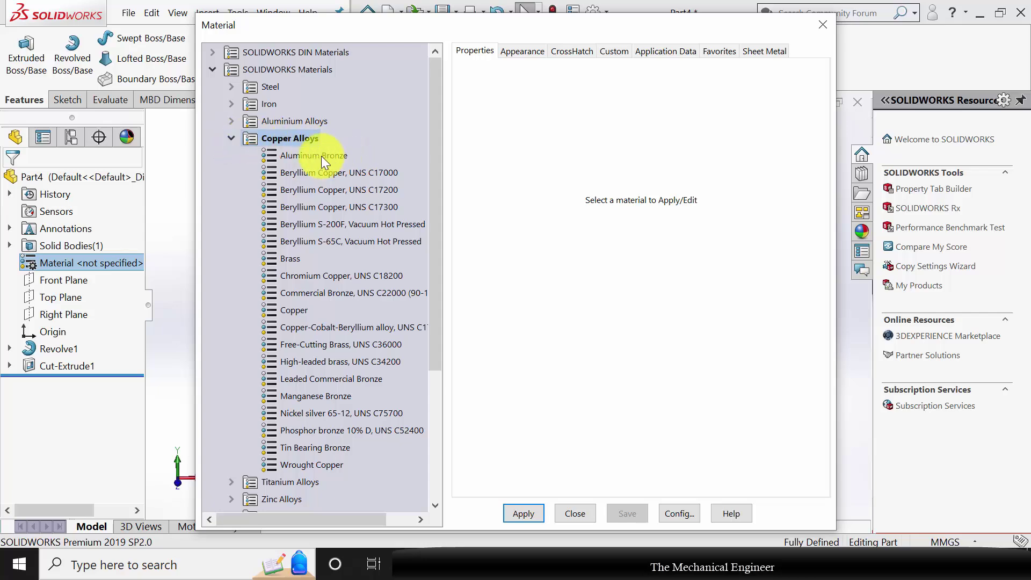
{"action": "mouse_move", "coordinate": [322, 156]}
{"action": "left_click", "coordinate": [317, 156]}
{"action": "left_click", "coordinate": [522, 513]}
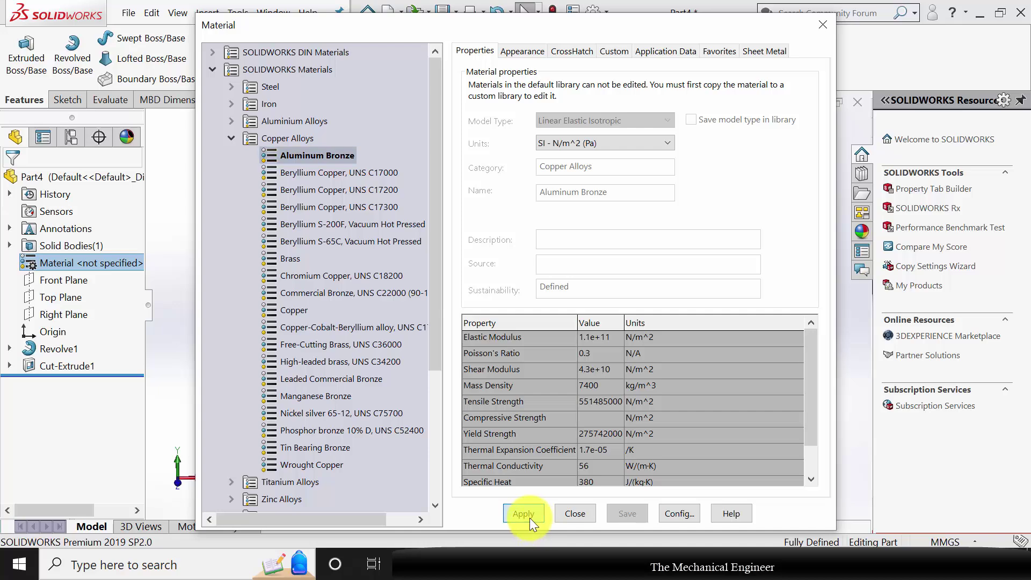
{"action": "left_click", "coordinate": [585, 517]}
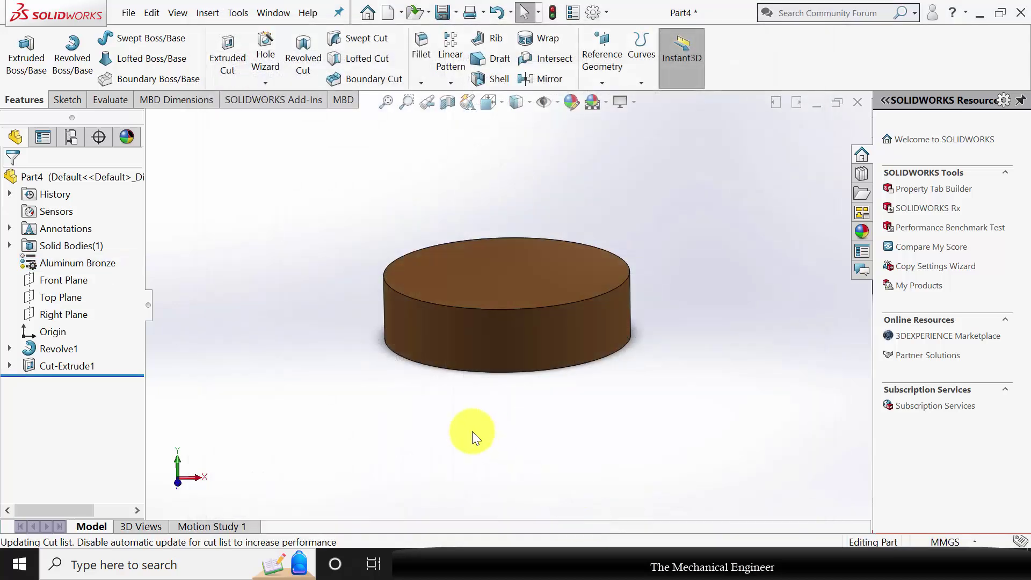
Save the finished disc as a part file in the Foot step bearing folder and close it.
{"action": "middle_click_drag", "start_coordinate": [347, 371], "coordinate": [365, 385]}
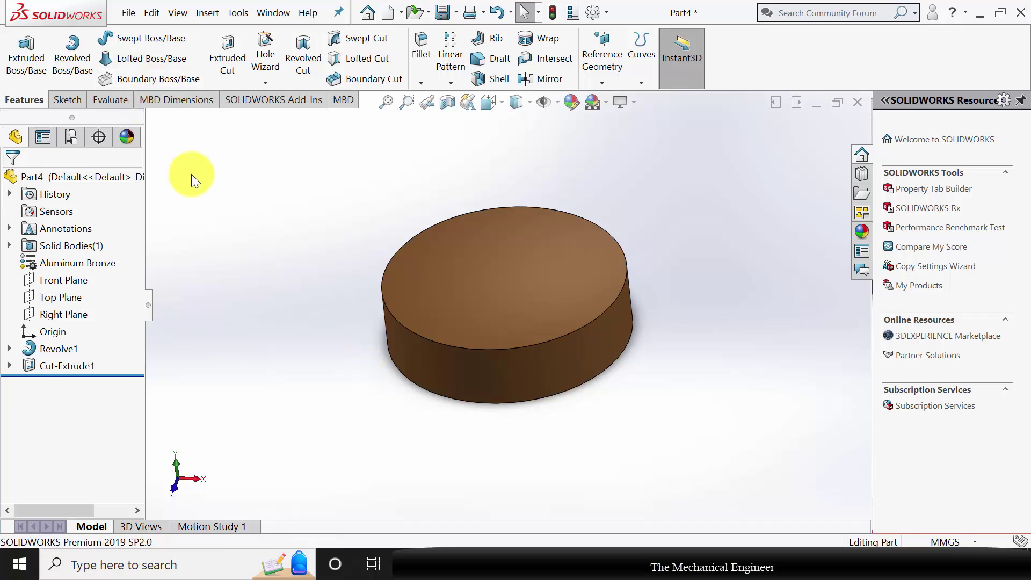
{"action": "key", "text": "ctrl+s"}
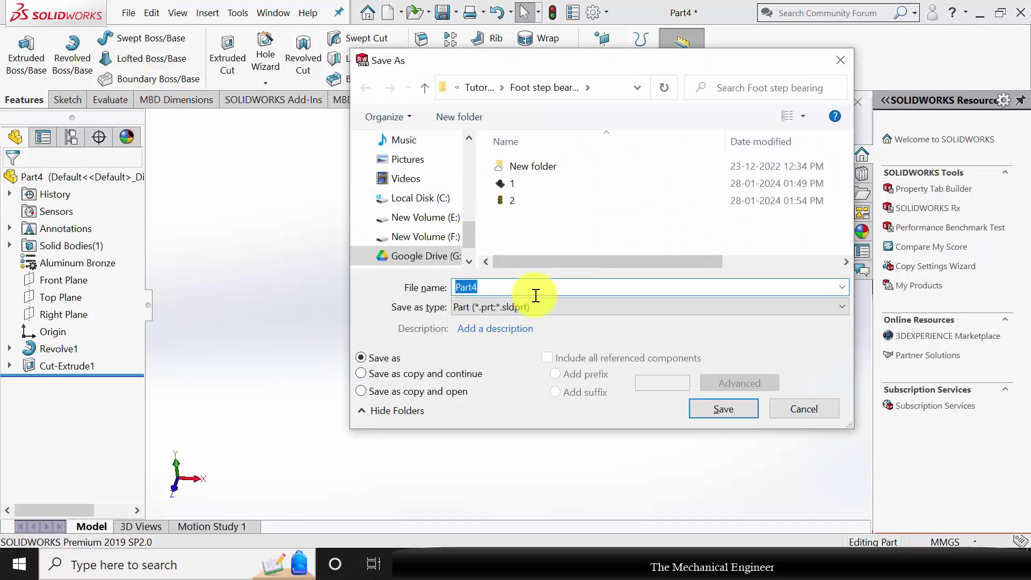
{"action": "key", "text": "Return"}
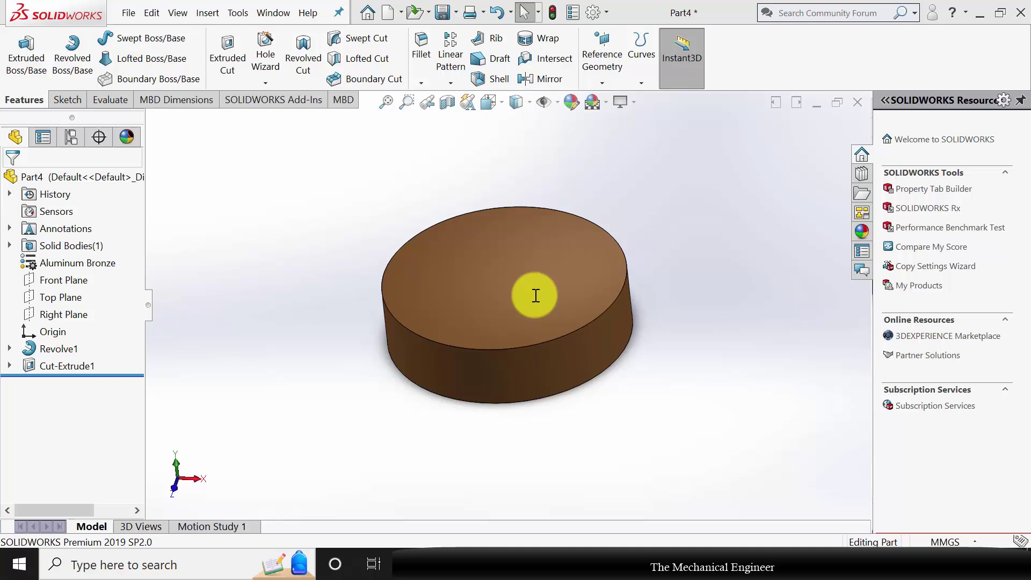
{"action": "left_click", "coordinate": [857, 103]}
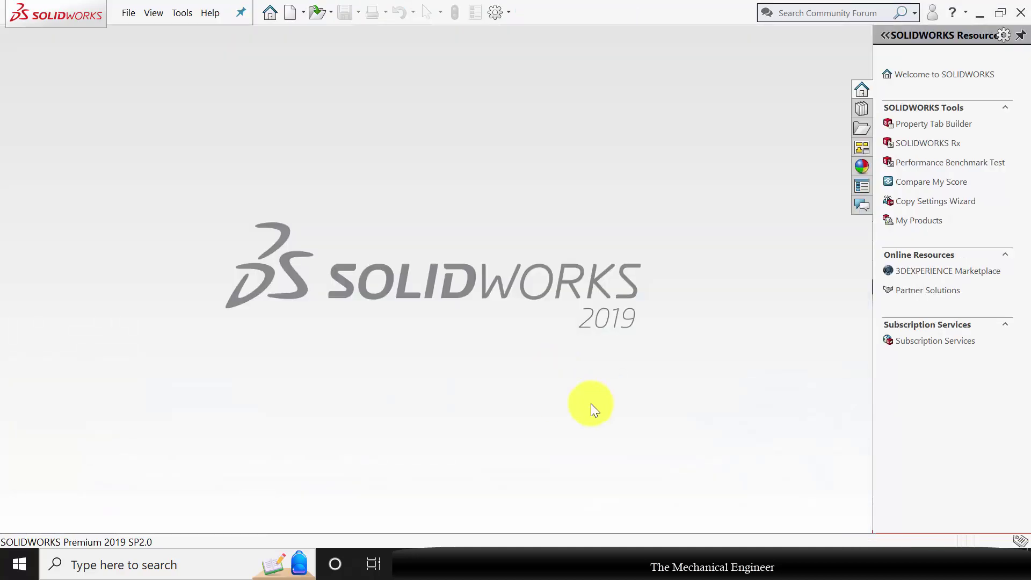
Create a new part document and start a sketch on the Top Plane.
{"action": "left_click", "coordinate": [284, 18]}
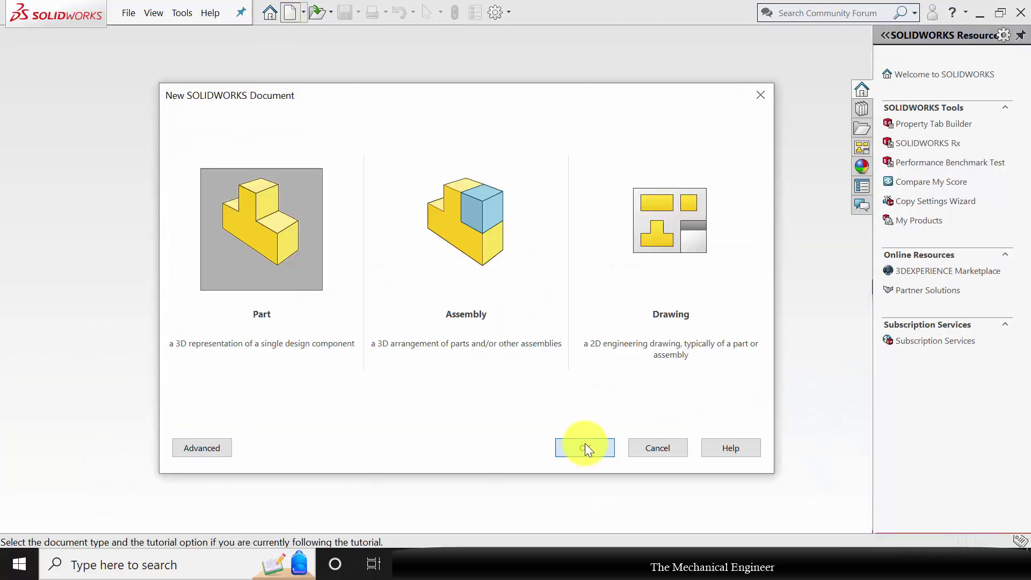
{"action": "left_click", "coordinate": [584, 447]}
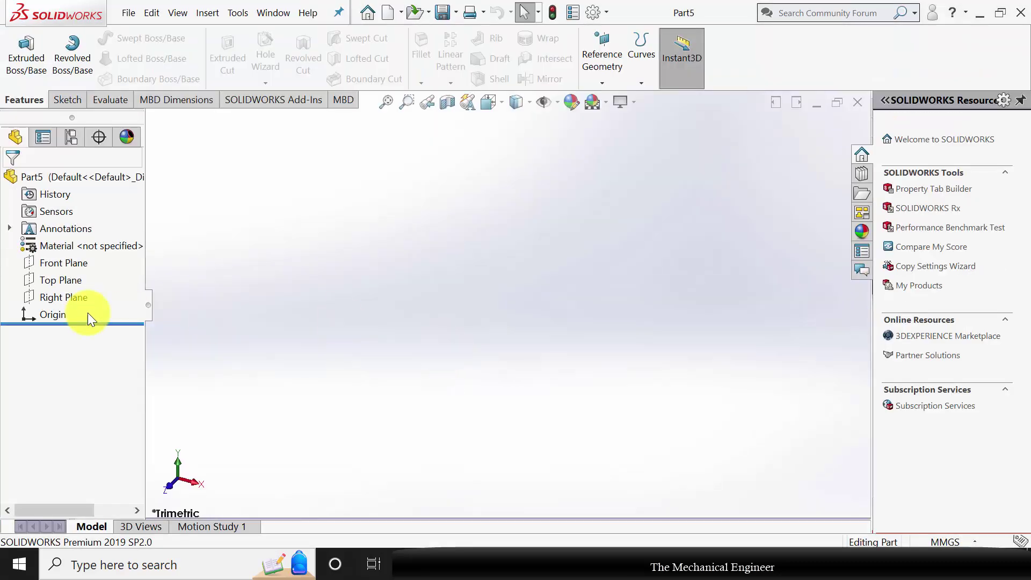
{"action": "left_click", "coordinate": [63, 262]}
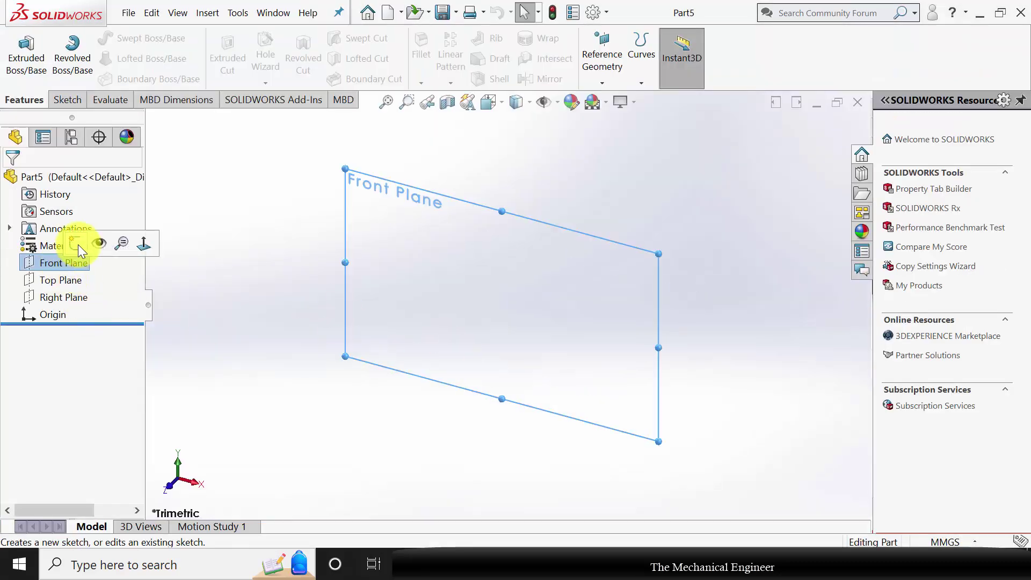
{"action": "left_click", "coordinate": [60, 283]}
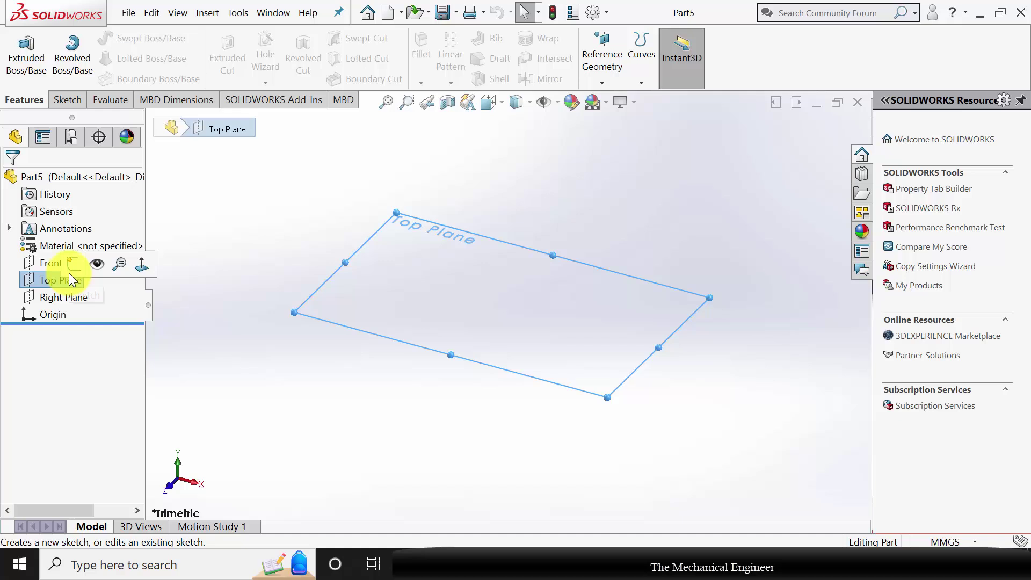
{"action": "left_click", "coordinate": [68, 273]}
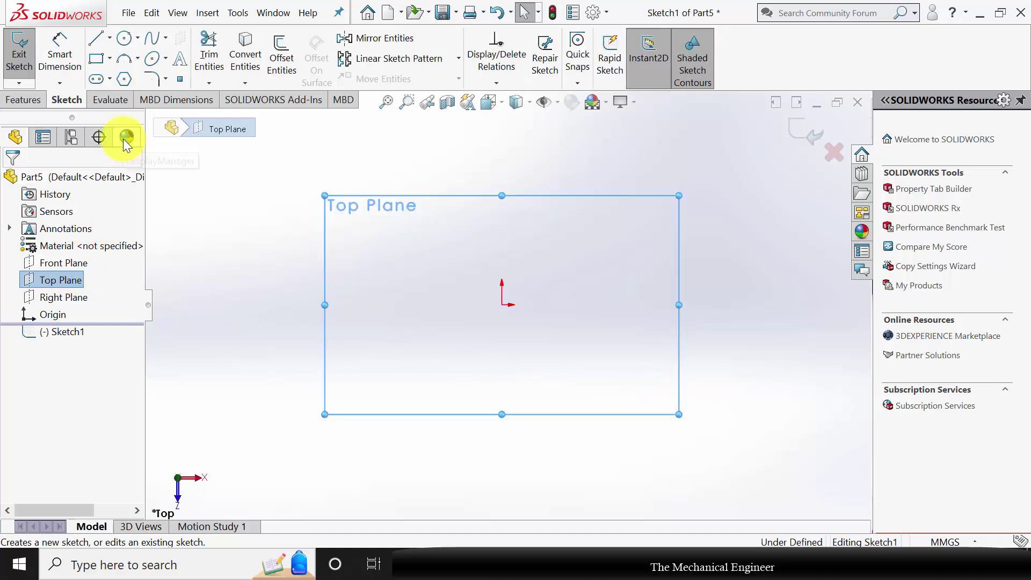
Draw a circle centred on the origin and dimension its diameter to 60 mm.
{"action": "left_click", "coordinate": [124, 42]}
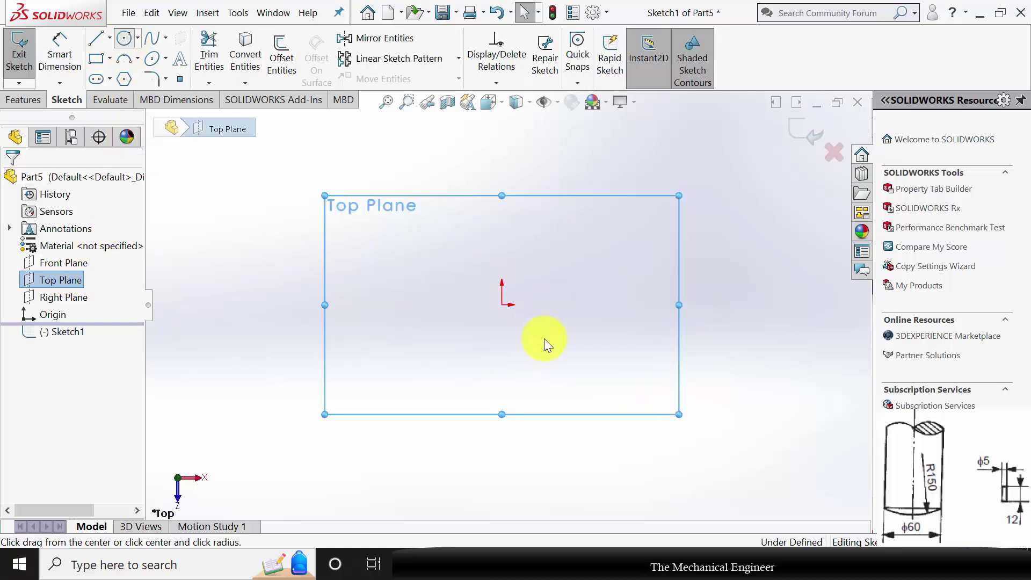
{"action": "left_click", "coordinate": [501, 305]}
{"action": "left_click", "coordinate": [576, 350]}
{"action": "left_click", "coordinate": [125, 38]}
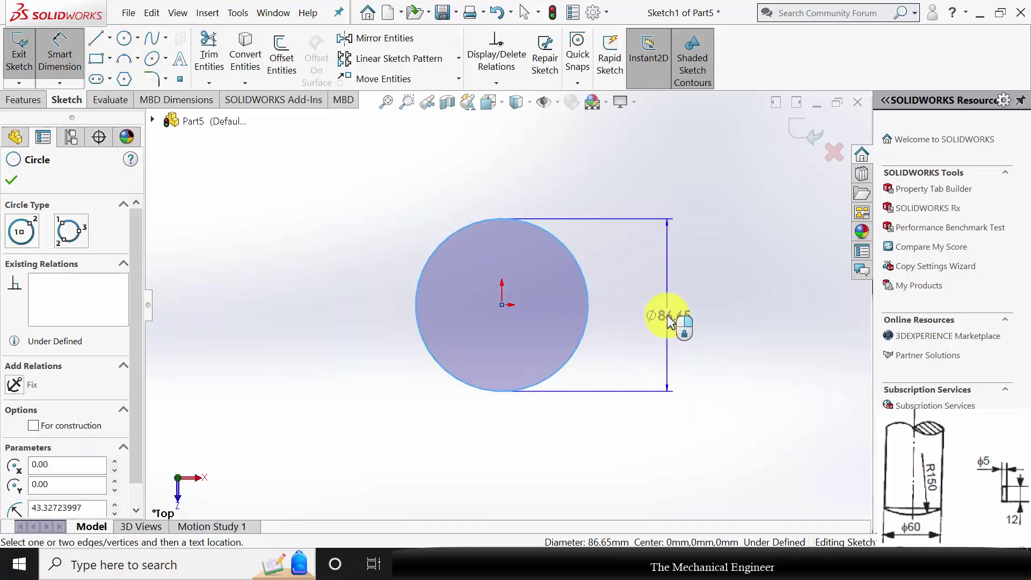
{"action": "left_click", "coordinate": [667, 321]}
{"action": "type", "text": "60"}
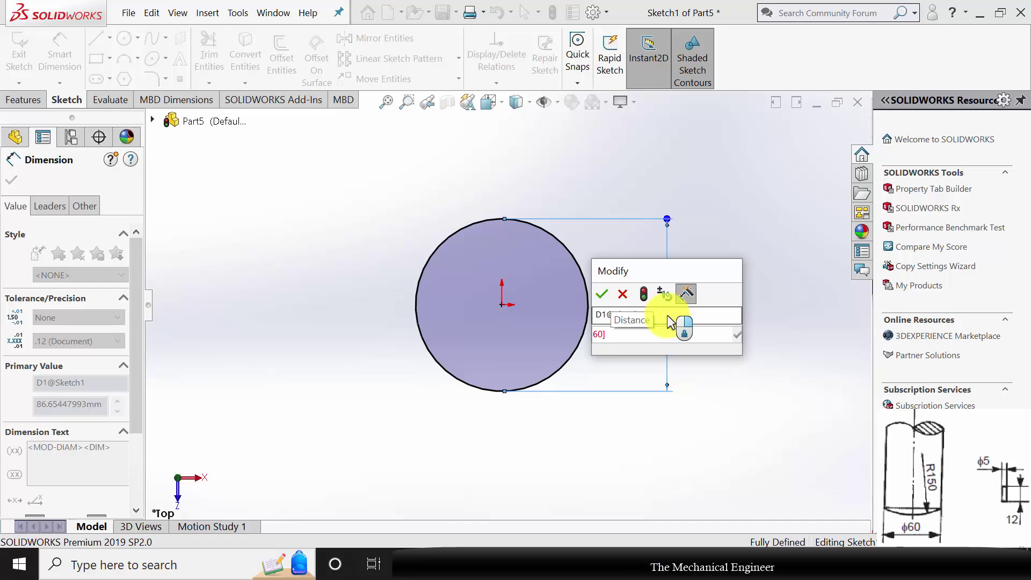
{"action": "key", "text": "Return"}
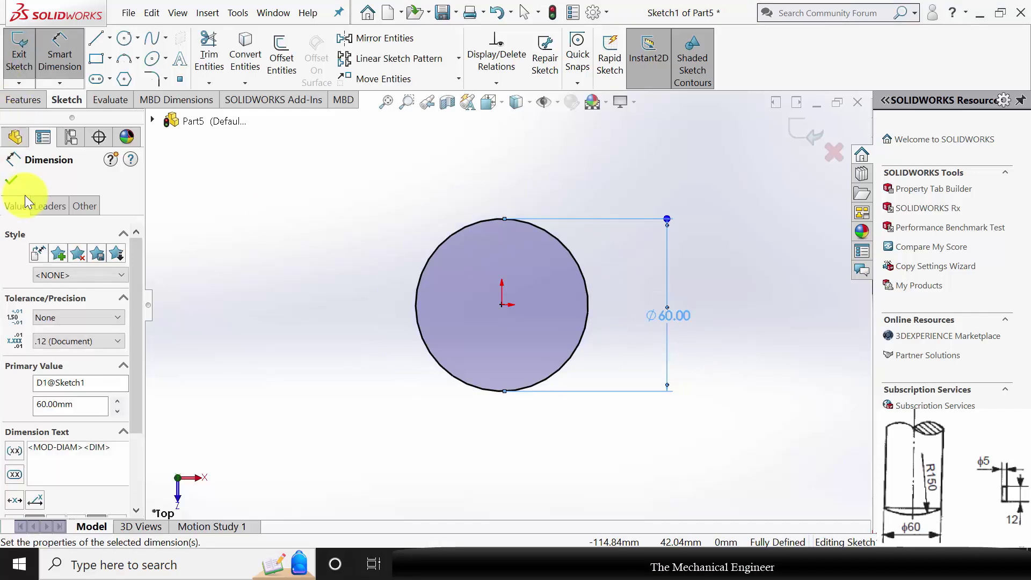
Extrude the 60 mm circle upwards as a blind boss 90 mm deep.
{"action": "left_click", "coordinate": [20, 102]}
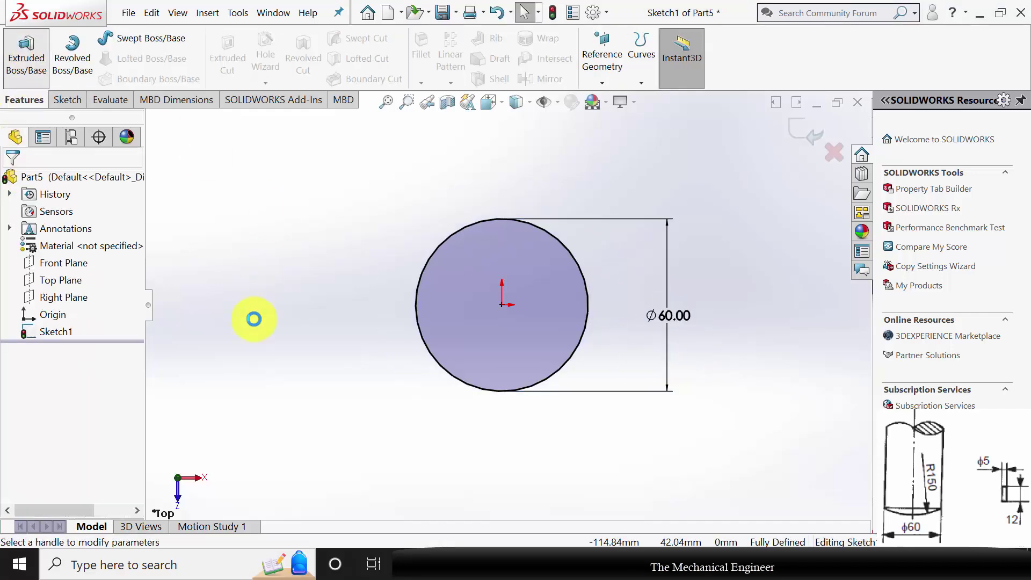
{"action": "type", "text": "90"}
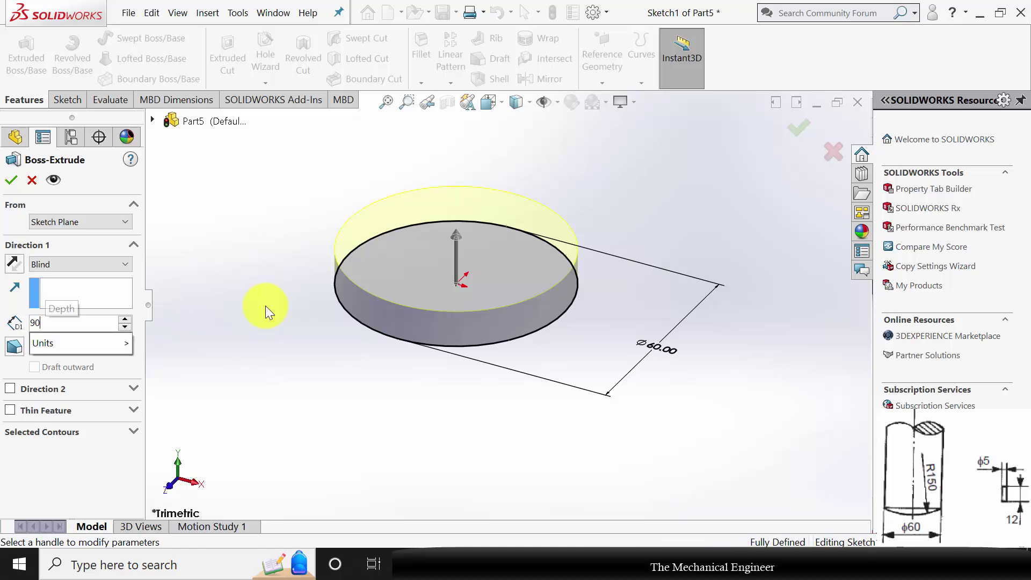
{"action": "key", "text": "Return"}
{"action": "scroll", "coordinate": [511, 305], "scroll_direction": "up", "scroll_amount": 3}
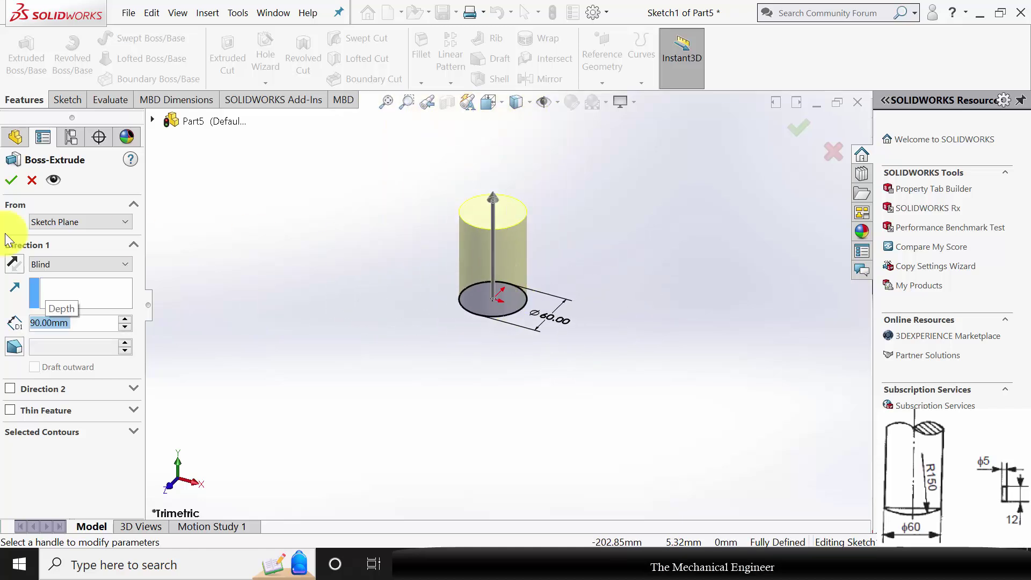
{"action": "left_click", "coordinate": [11, 181]}
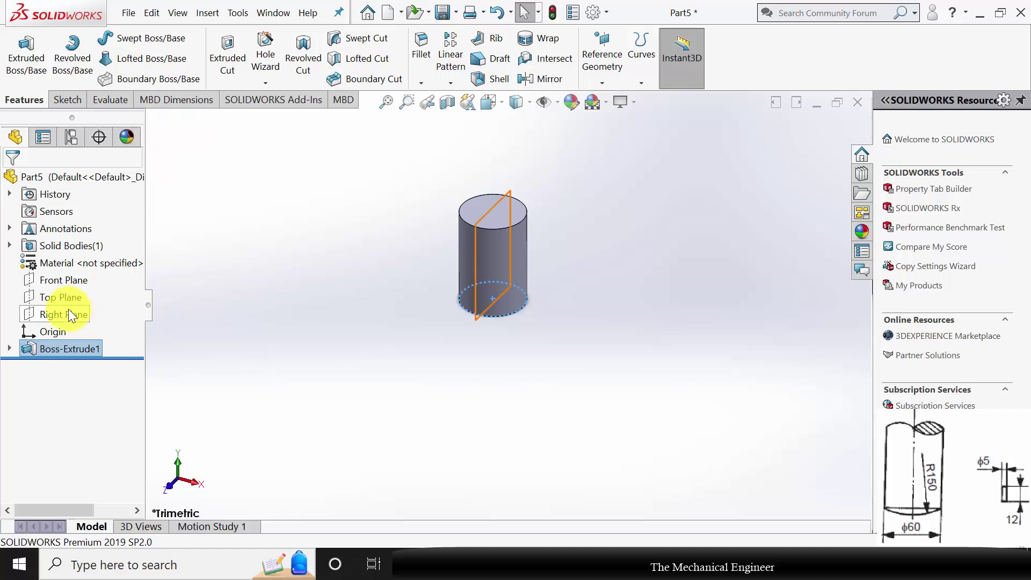
On the Right Plane, sketch a shallow three-point arc from the cylinder's lower corner to a point about 8 mm directly below the origin.
{"action": "left_click", "coordinate": [69, 310]}
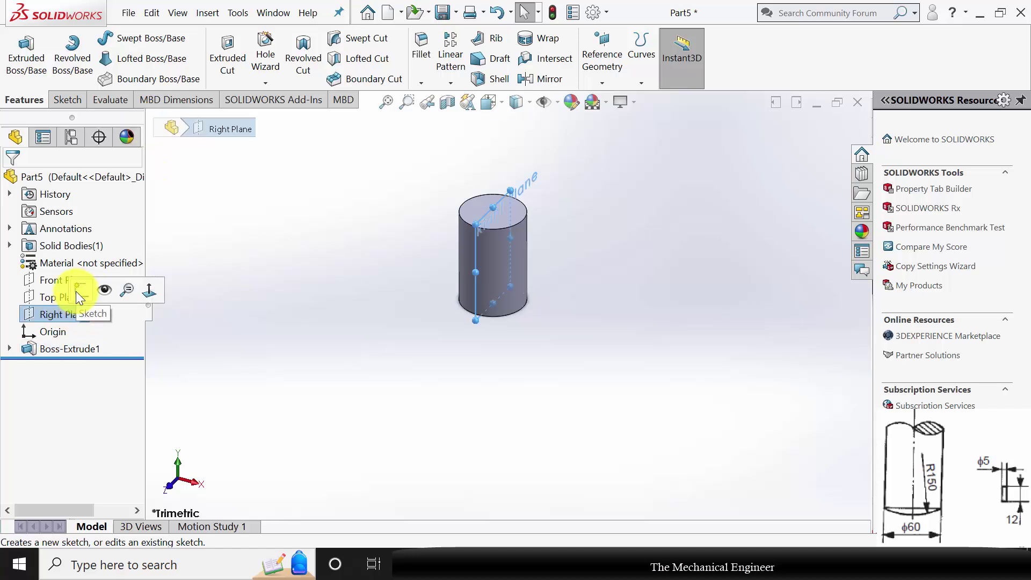
{"action": "left_click", "coordinate": [77, 290]}
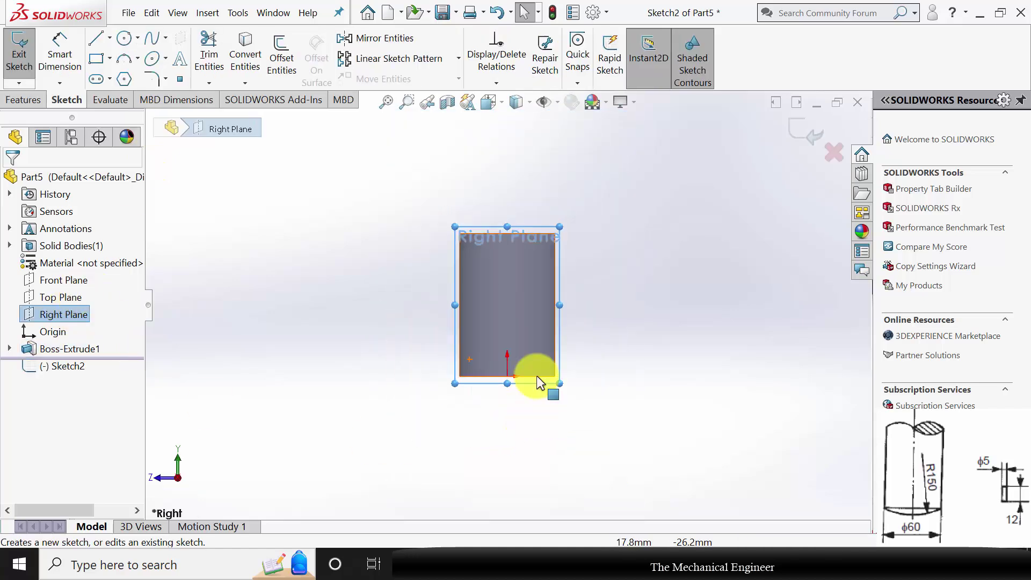
{"action": "scroll", "coordinate": [538, 382], "scroll_direction": "down", "scroll_amount": 5}
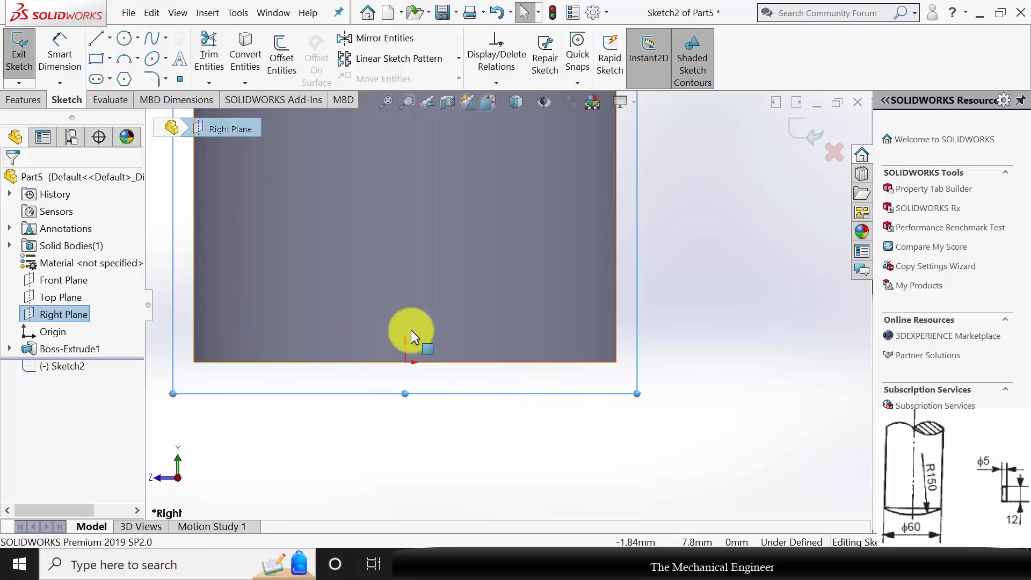
{"action": "scroll", "coordinate": [411, 349], "scroll_direction": "down", "scroll_amount": 2}
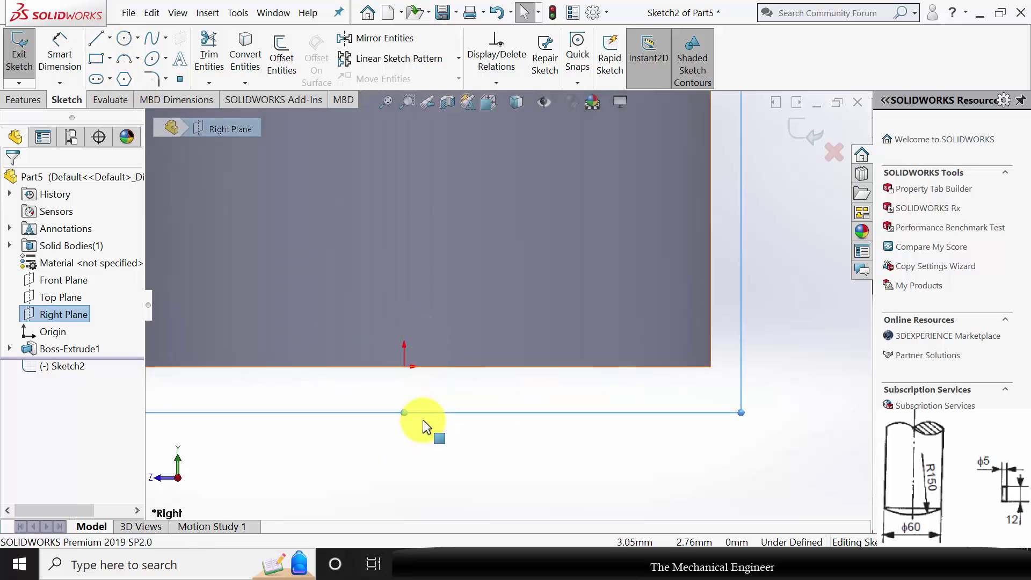
{"action": "left_click", "coordinate": [126, 63]}
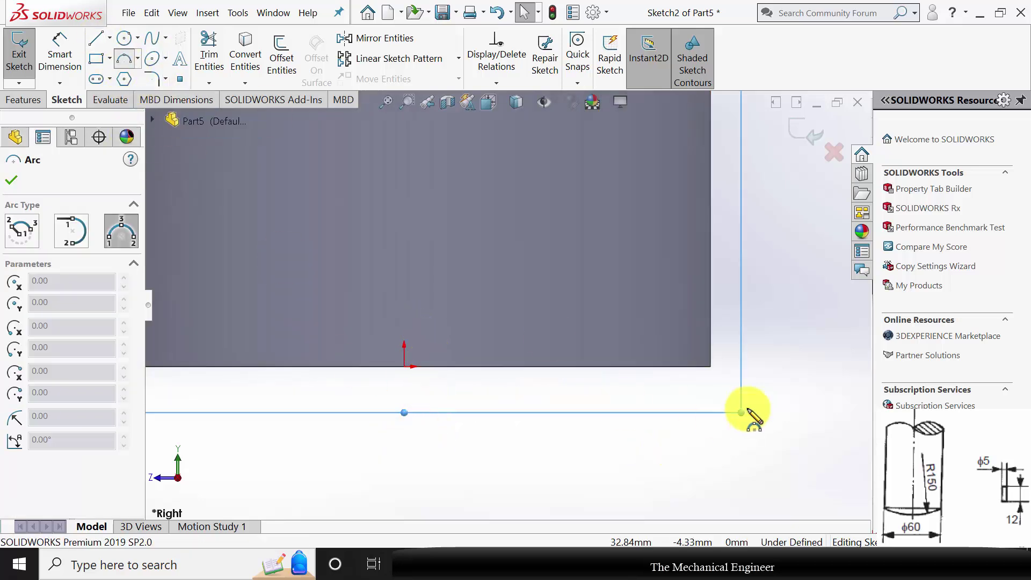
{"action": "left_click", "coordinate": [710, 367]}
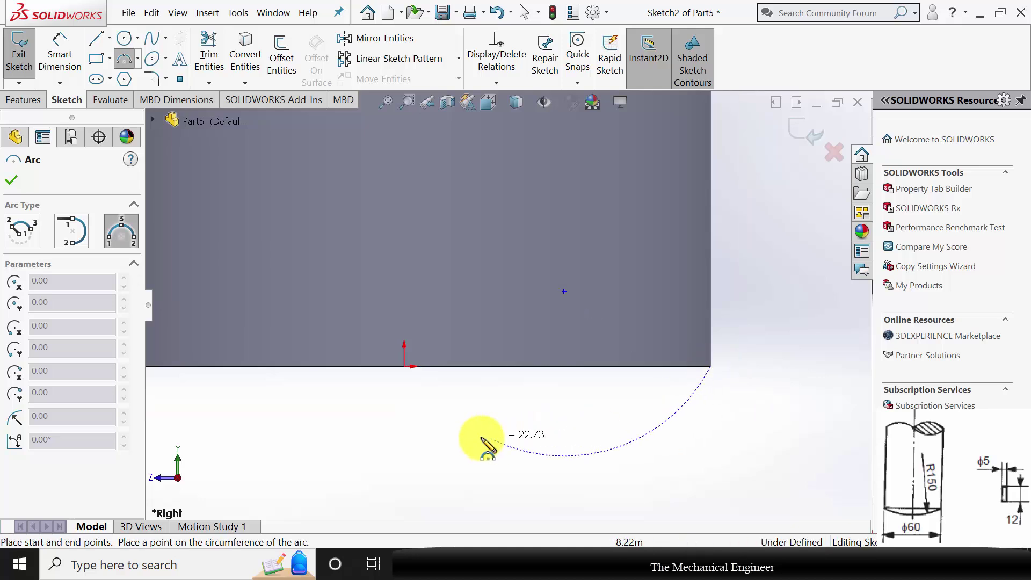
{"action": "left_click", "coordinate": [404, 449]}
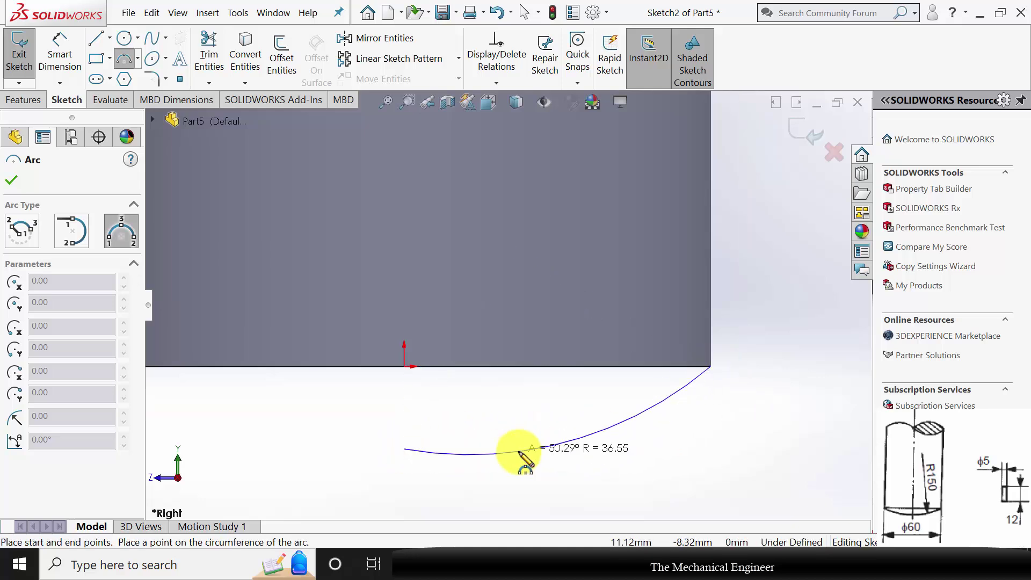
{"action": "left_click", "coordinate": [609, 467]}
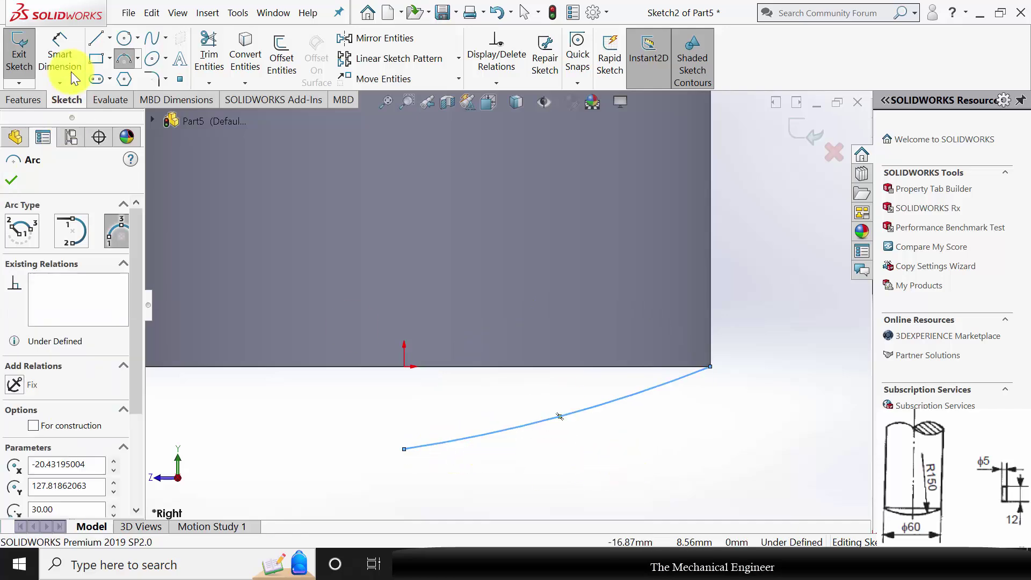
Close the arc profile with a vertical line up to the origin and a horizontal line along the cylinder's base to the arc's start.
{"action": "left_click", "coordinate": [98, 38]}
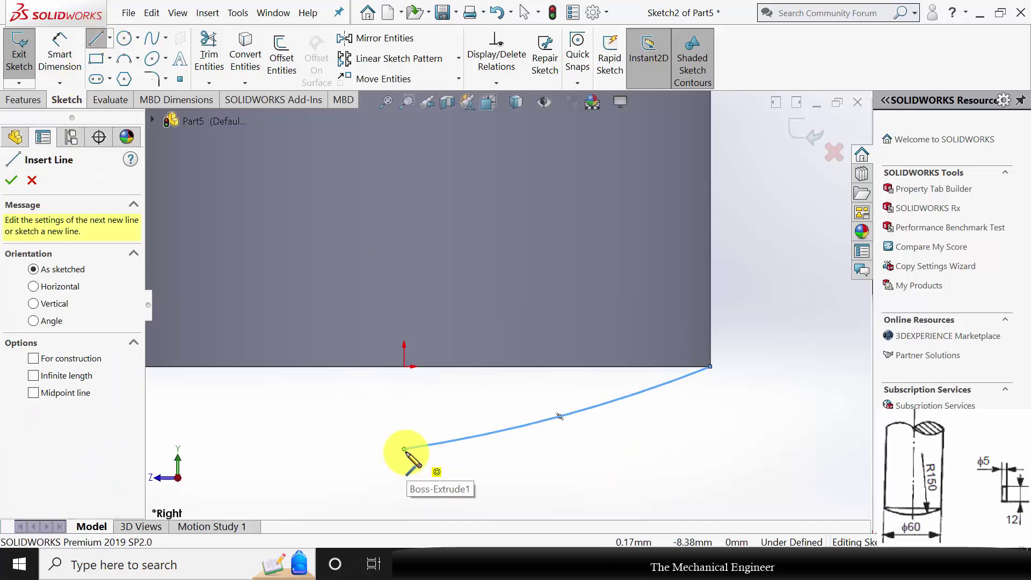
{"action": "left_click", "coordinate": [404, 449]}
{"action": "left_click", "coordinate": [404, 366]}
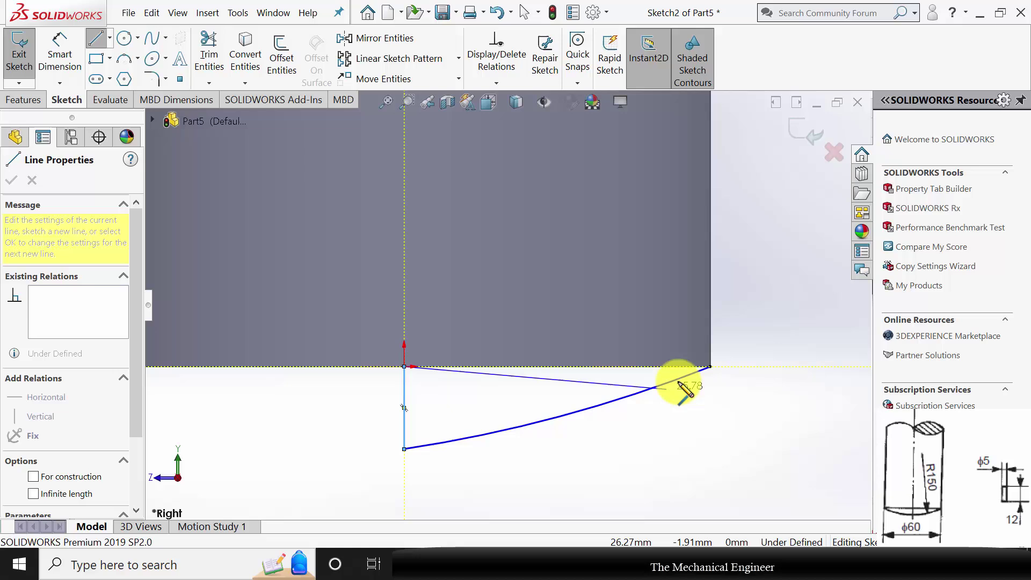
{"action": "left_click", "coordinate": [708, 367]}
{"action": "key", "text": "Escape"}
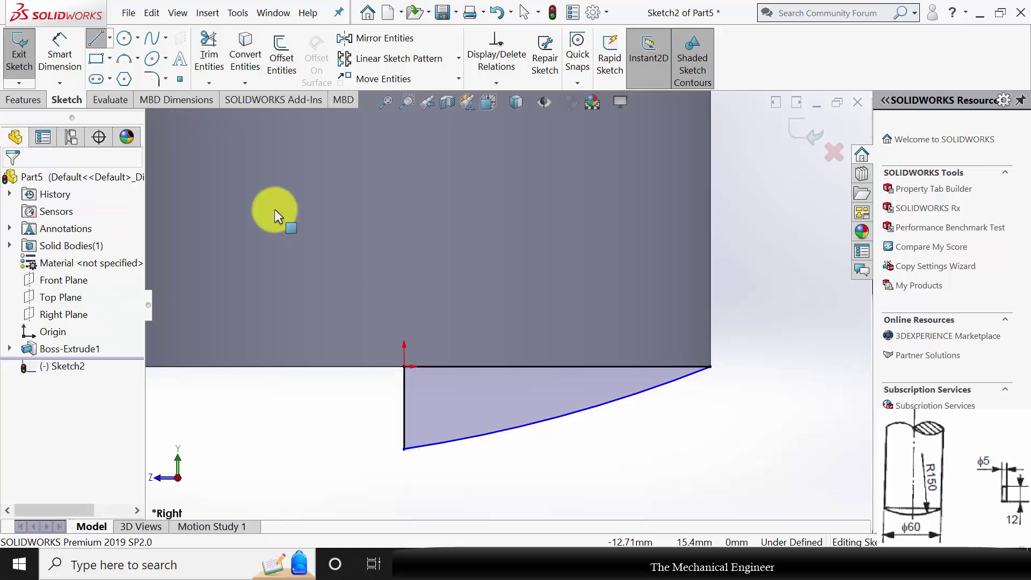
Draw a horizontal centreline about 16 mm long from the arc's lower end and make it tangent to the arc.
{"action": "left_click", "coordinate": [127, 79]}
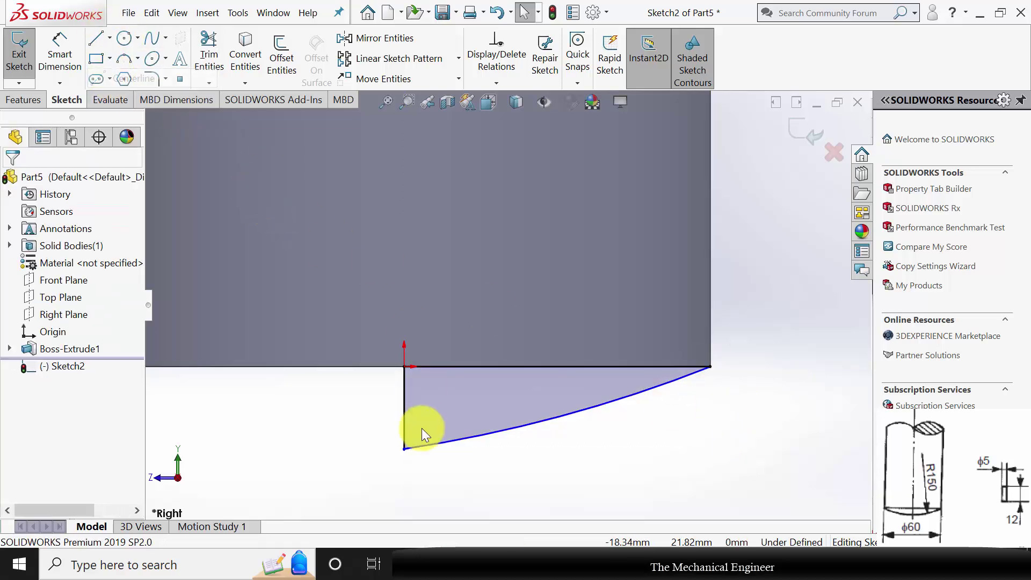
{"action": "left_click", "coordinate": [404, 449]}
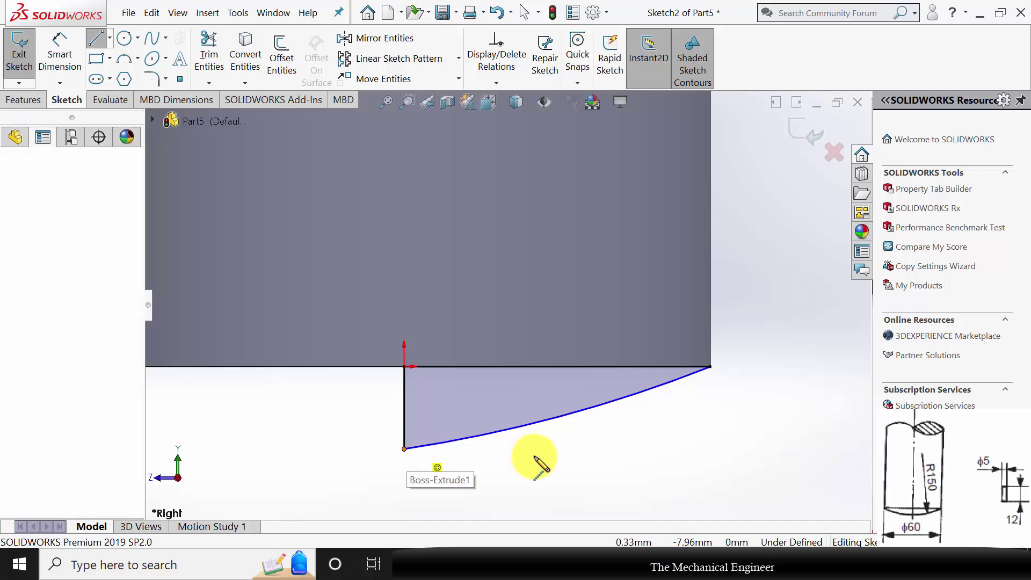
{"action": "left_click", "coordinate": [569, 449]}
{"action": "key", "text": "Escape"}
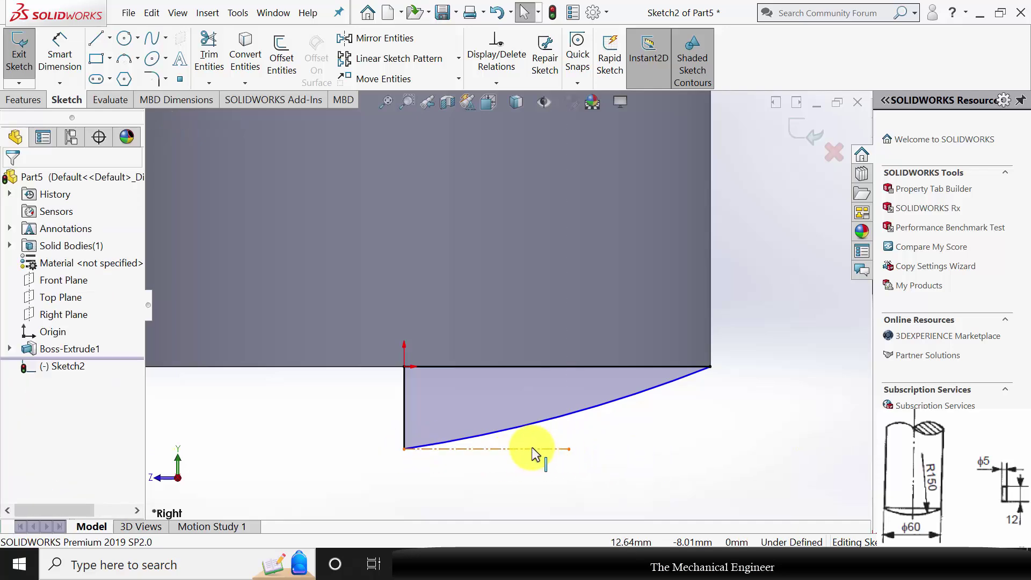
{"action": "left_click", "coordinate": [532, 449]}
{"action": "left_click", "coordinate": [523, 435], "text": "ctrl"}
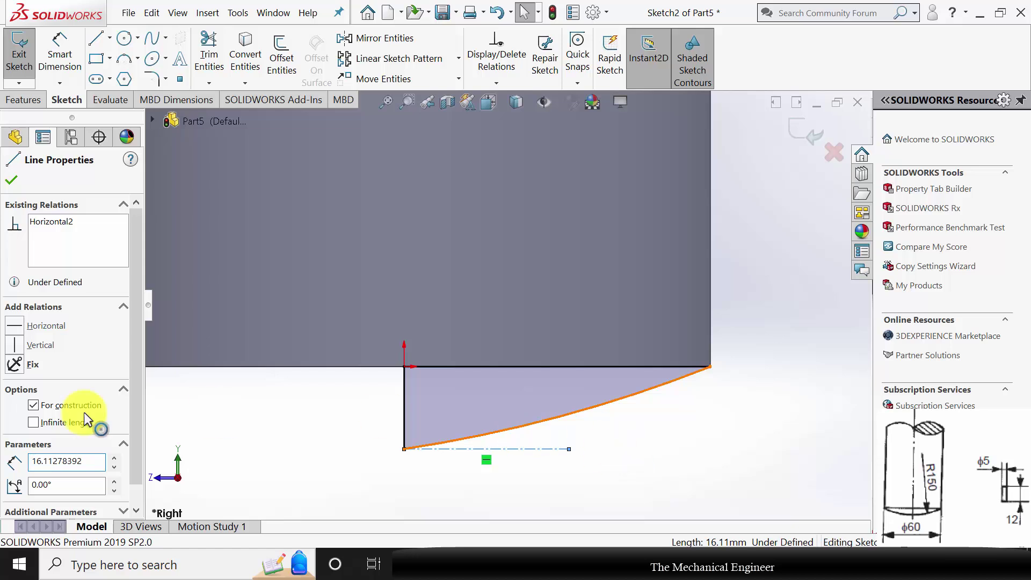
{"action": "left_click", "coordinate": [14, 390]}
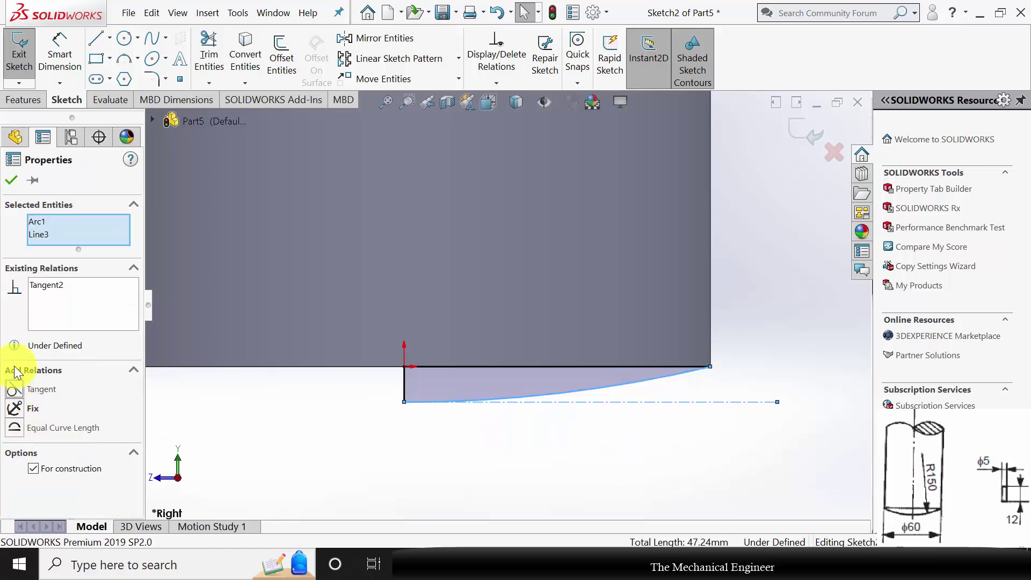
{"action": "left_click", "coordinate": [11, 179]}
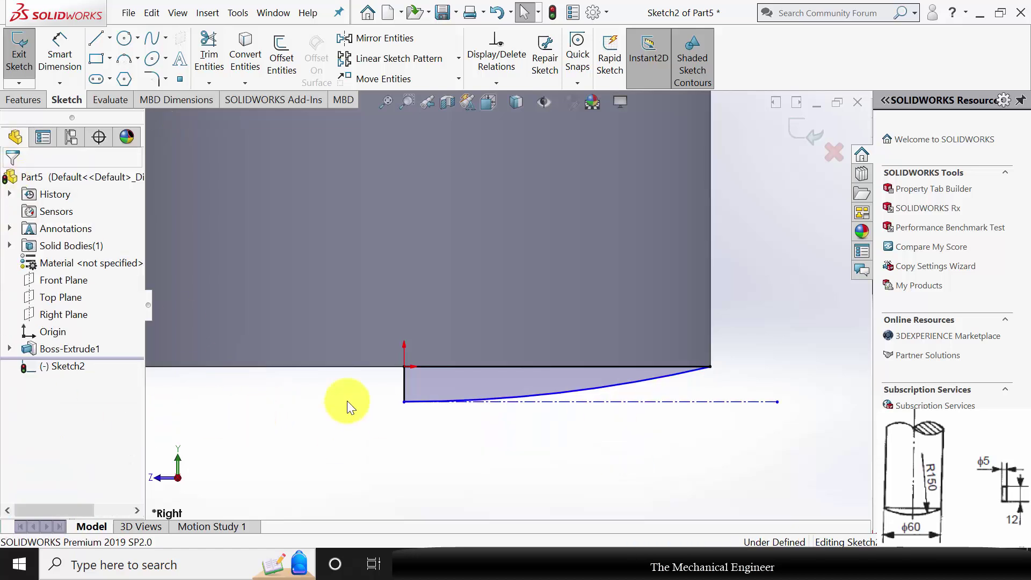
Dimension the arc's radius to 150 mm.
{"action": "left_click", "coordinate": [59, 59]}
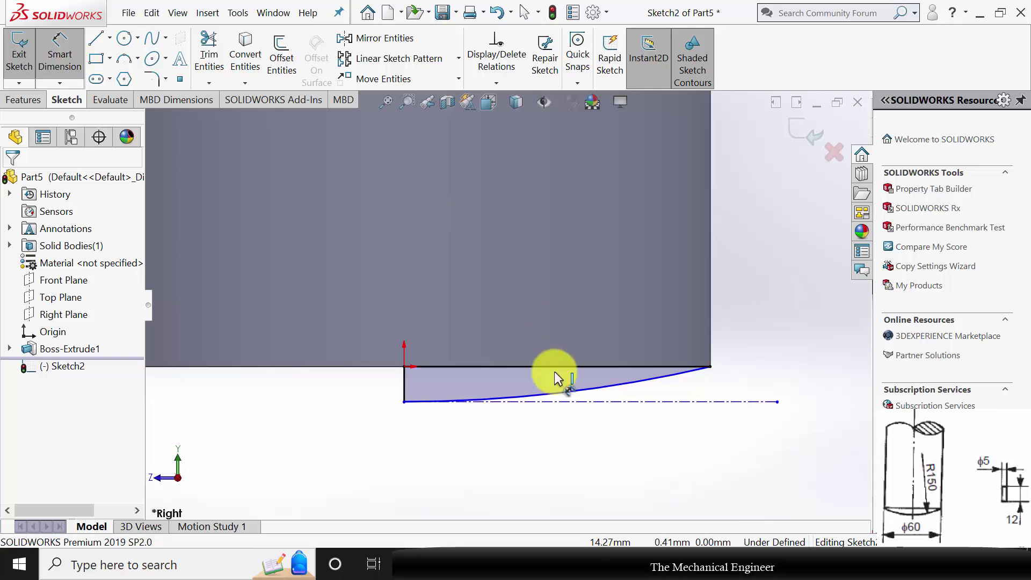
{"action": "left_click", "coordinate": [577, 396]}
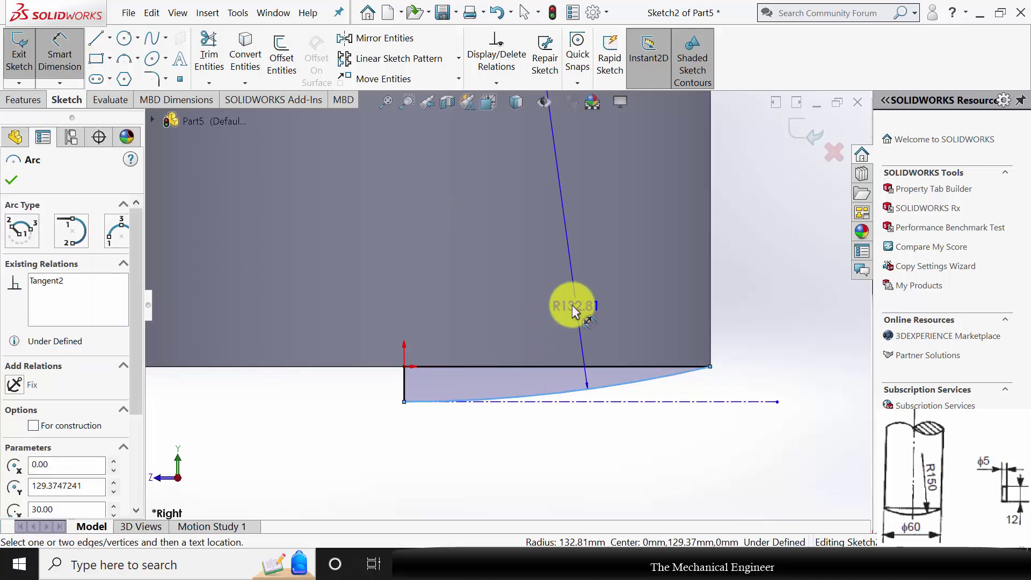
{"action": "left_click", "coordinate": [568, 305]}
{"action": "type", "text": "150"}
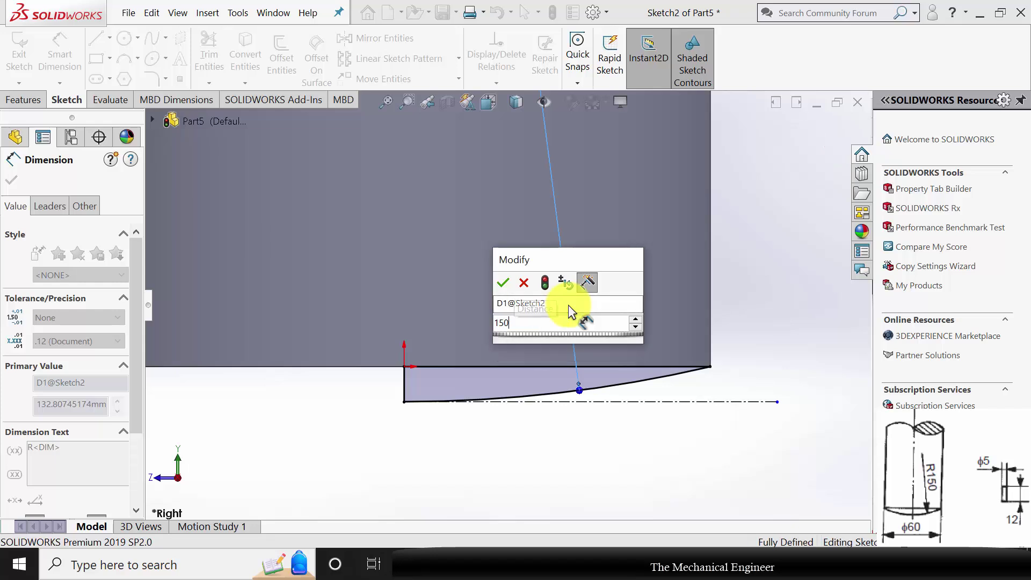
{"action": "key", "text": "Return"}
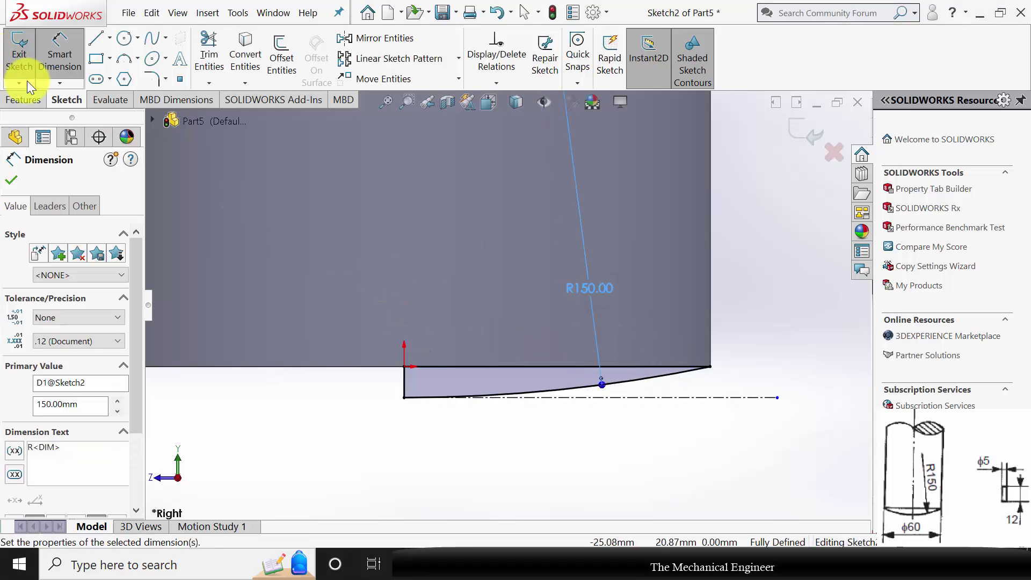
Revolve the closed arc profile 360° about its vertical line, merging it with the cylinder.
{"action": "left_click", "coordinate": [22, 102]}
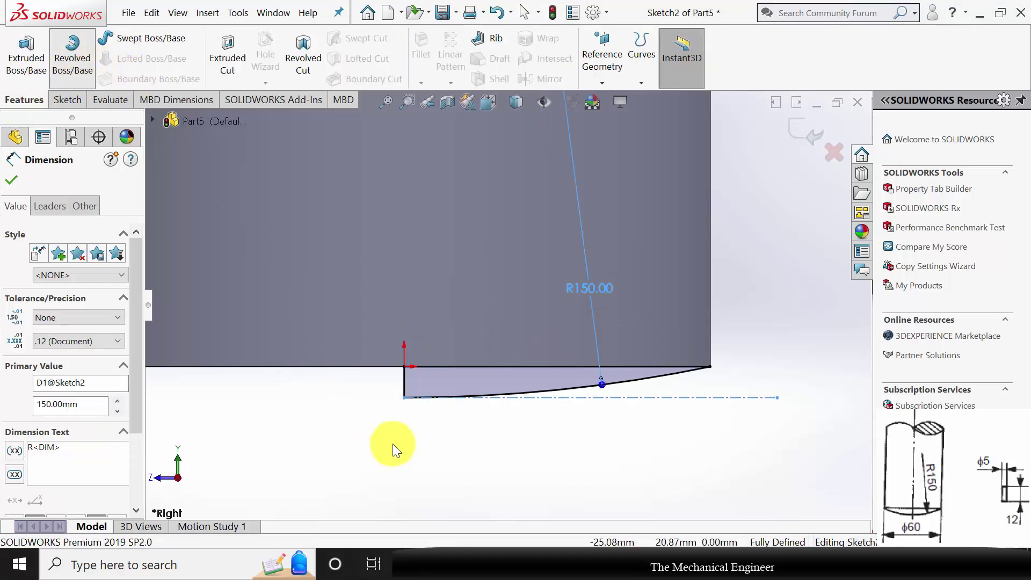
{"action": "left_click", "coordinate": [402, 383]}
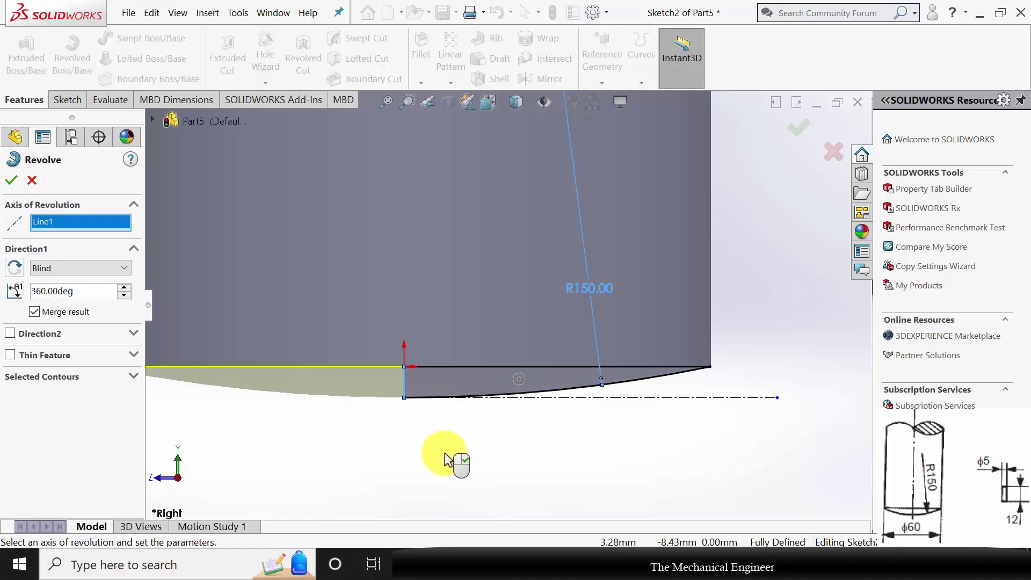
{"action": "left_click", "coordinate": [12, 181]}
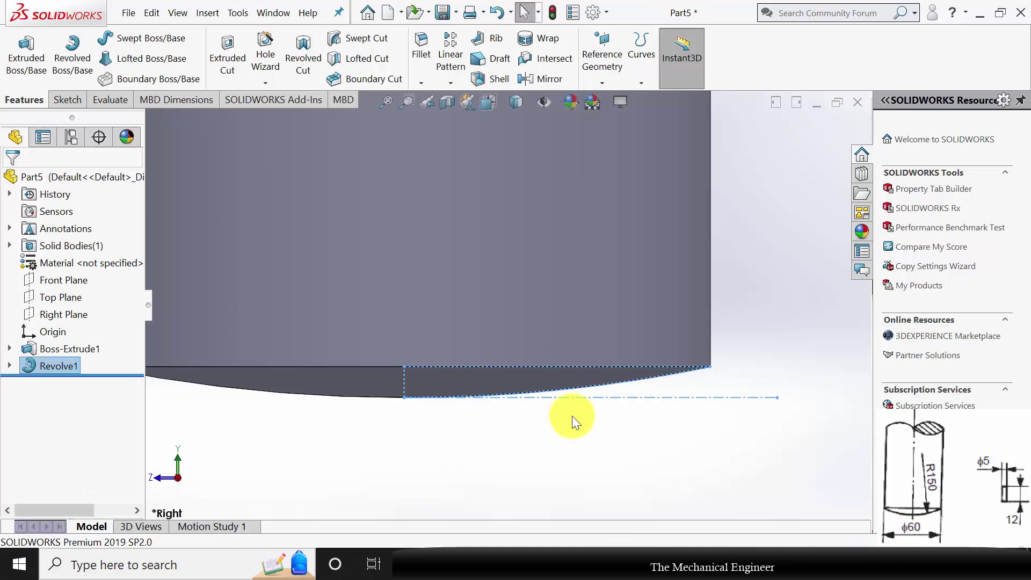
{"action": "middle_click_drag", "start_coordinate": [621, 365], "coordinate": [504, 289]}
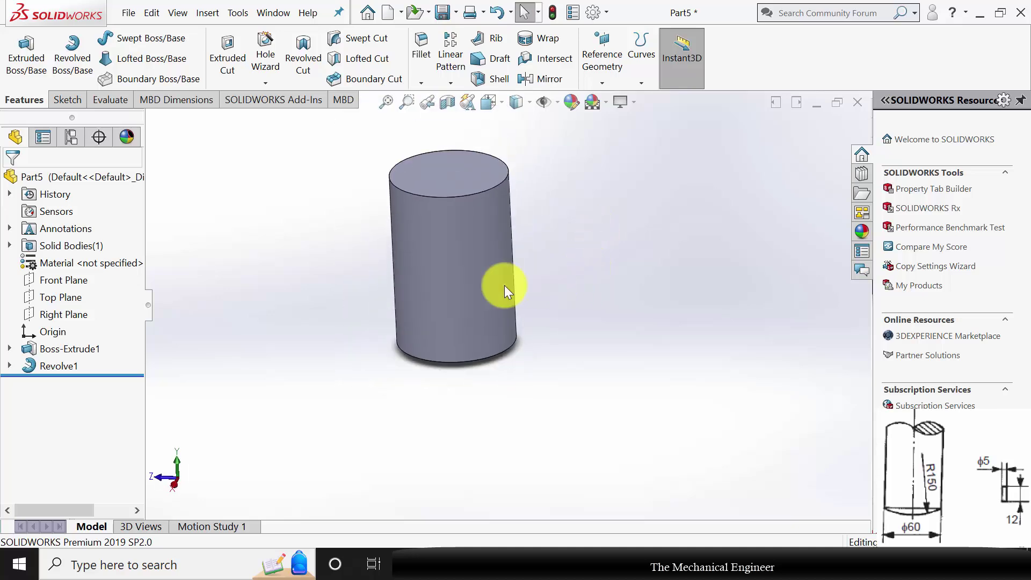
Assign Plain Carbon Steel to the shaft and save the part as 4 in the Foot step bearing folder.
{"action": "right_click", "coordinate": [62, 265]}
{"action": "left_click", "coordinate": [131, 265]}
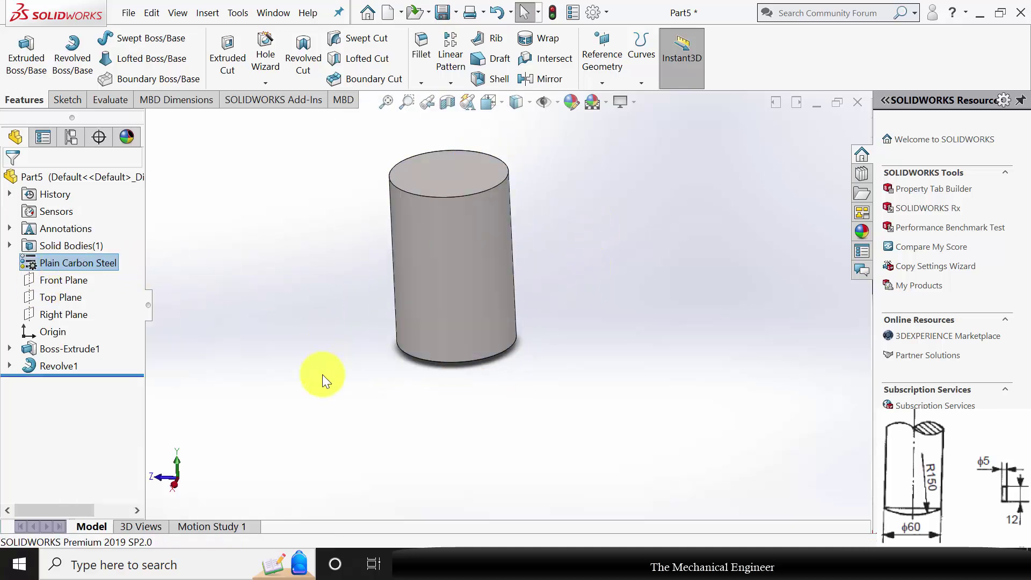
{"action": "key", "text": "ctrl+s"}
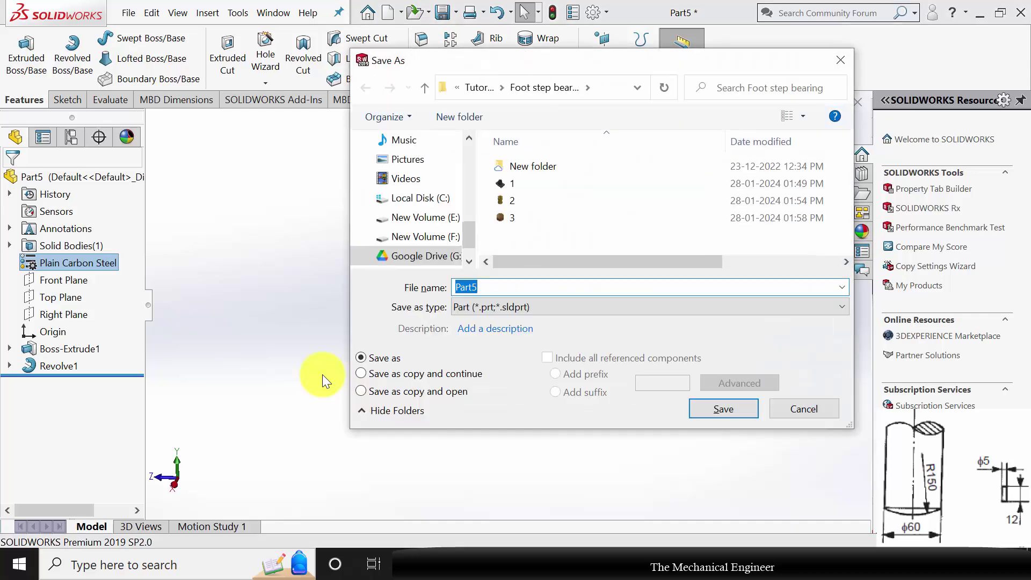
{"action": "type", "text": "4"}
{"action": "key", "text": "Return"}
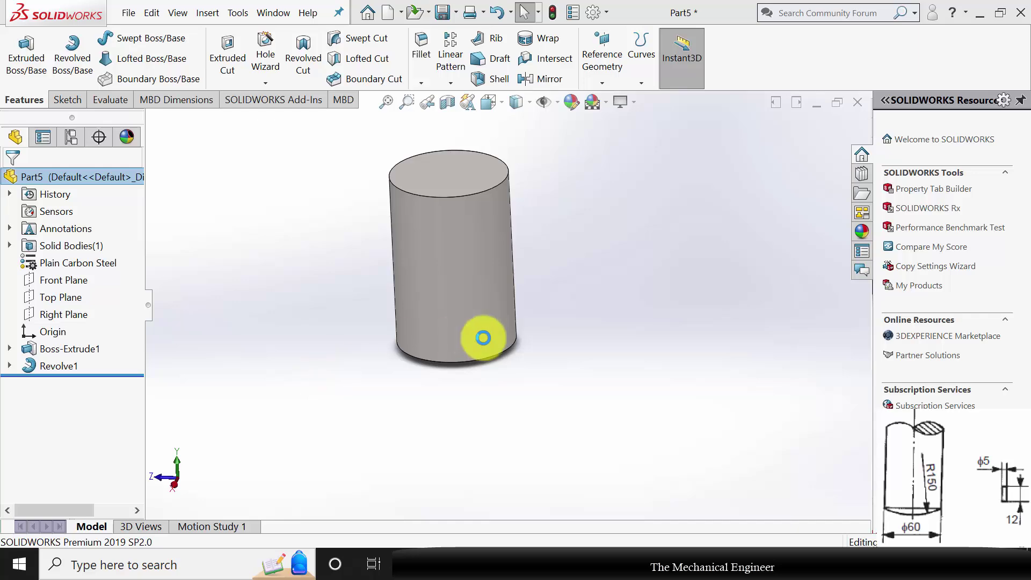
Close the shaft part and create a new part document.
{"action": "left_click", "coordinate": [856, 103]}
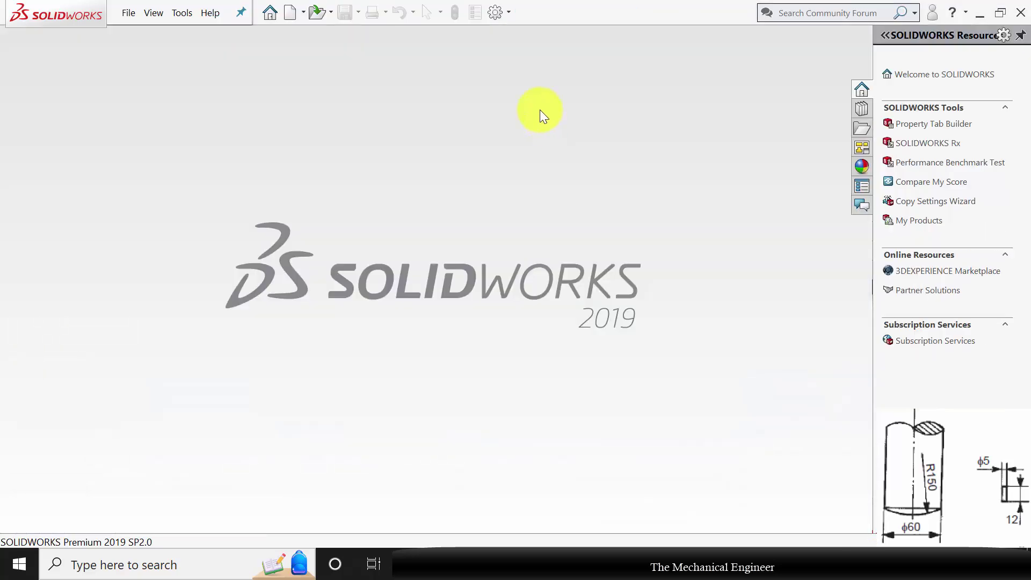
{"action": "left_click", "coordinate": [291, 11]}
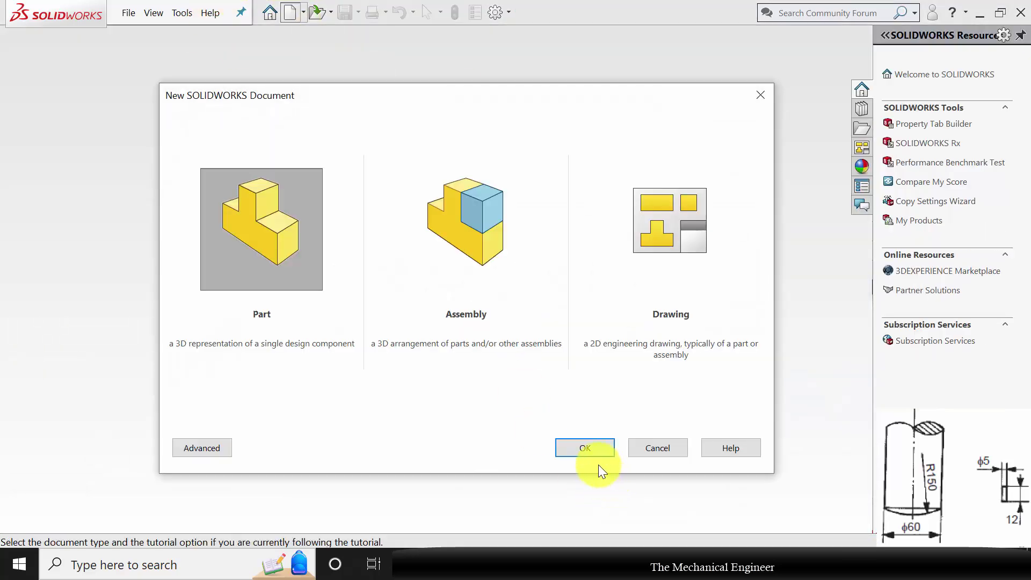
{"action": "left_click", "coordinate": [583, 448]}
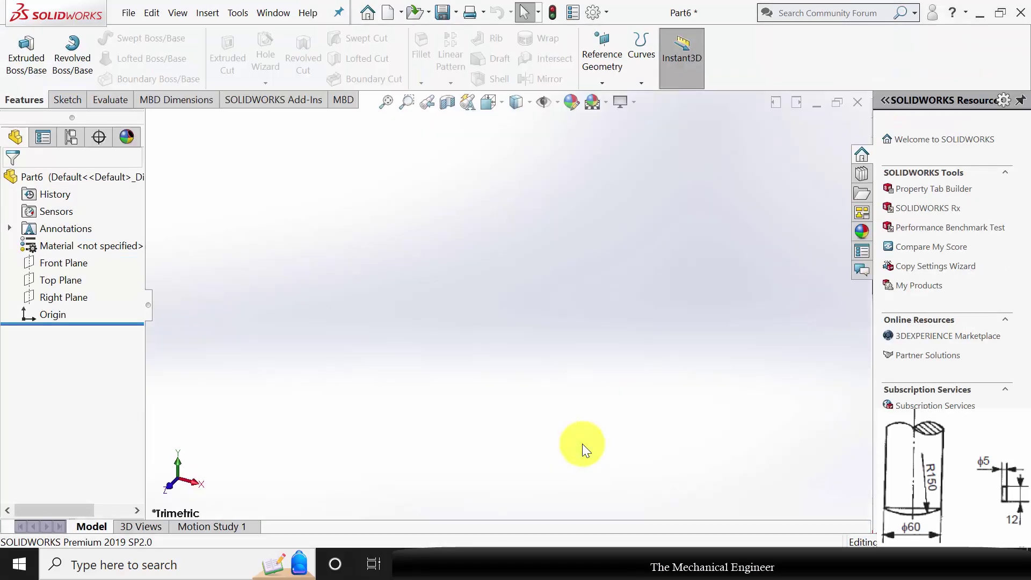
On the Top Plane, sketch a circle about 44 mm in diameter centred on the origin.
{"action": "left_click", "coordinate": [64, 263]}
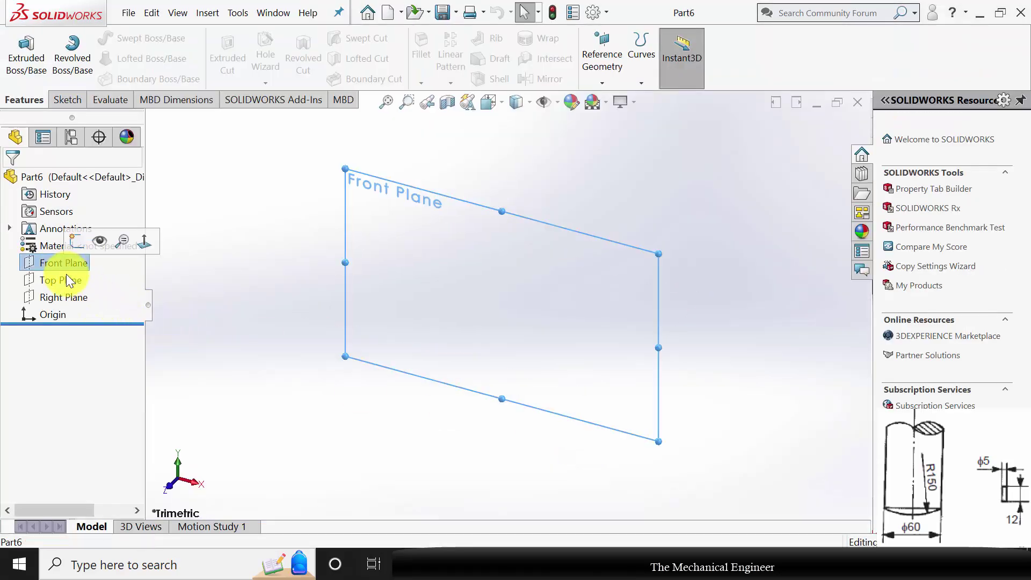
{"action": "left_click", "coordinate": [66, 277]}
{"action": "left_click", "coordinate": [75, 253]}
{"action": "left_click", "coordinate": [124, 37]}
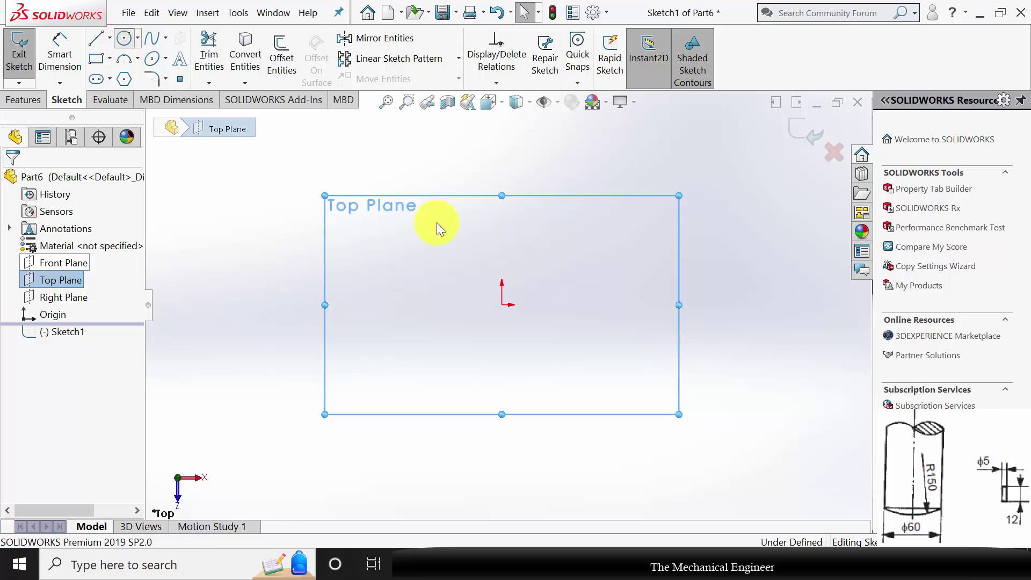
{"action": "left_click", "coordinate": [502, 304]}
{"action": "left_click", "coordinate": [543, 287]}
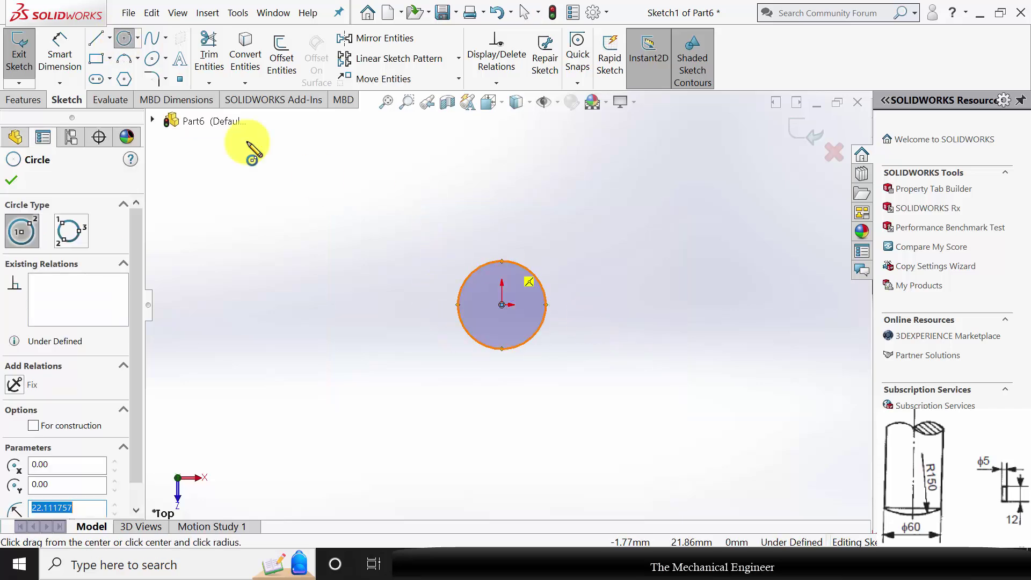
Dimension the circle's diameter to 5 mm.
{"action": "left_click", "coordinate": [69, 57]}
{"action": "left_click", "coordinate": [545, 311]}
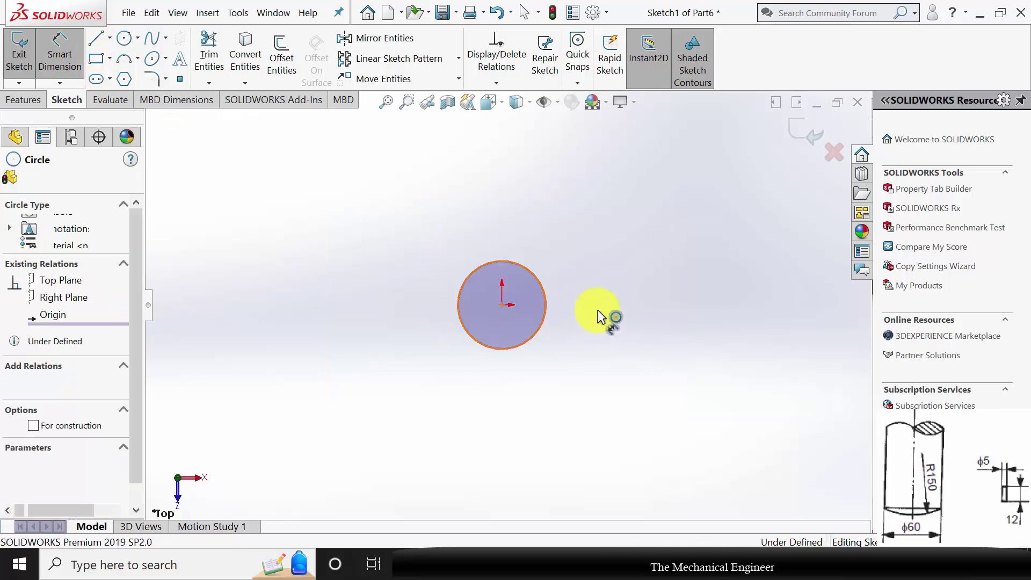
{"action": "left_click", "coordinate": [599, 315]}
{"action": "type", "text": "5"}
{"action": "key", "text": "Return"}
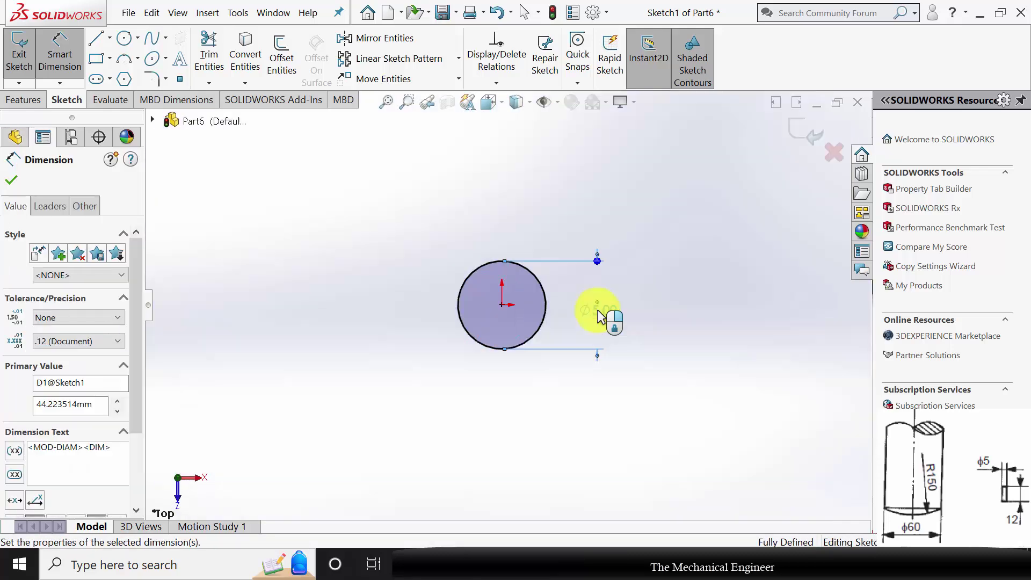
{"action": "left_click", "coordinate": [12, 181]}
Extrude the 5 mm circle upwards as a blind boss 12 mm deep.
{"action": "left_click", "coordinate": [14, 103]}
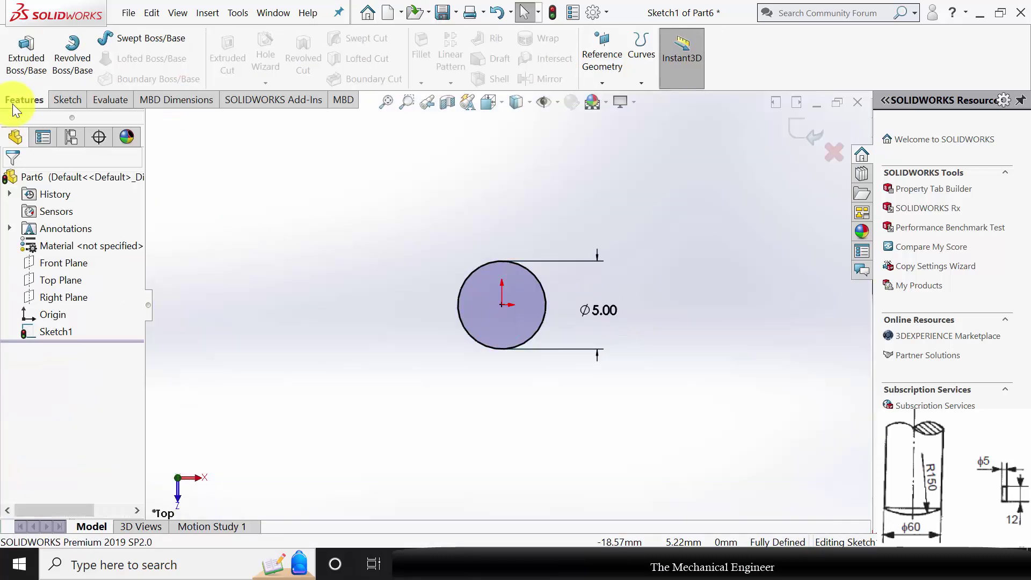
{"action": "left_click", "coordinate": [23, 78]}
{"action": "type", "text": "12"}
{"action": "key", "text": "Return"}
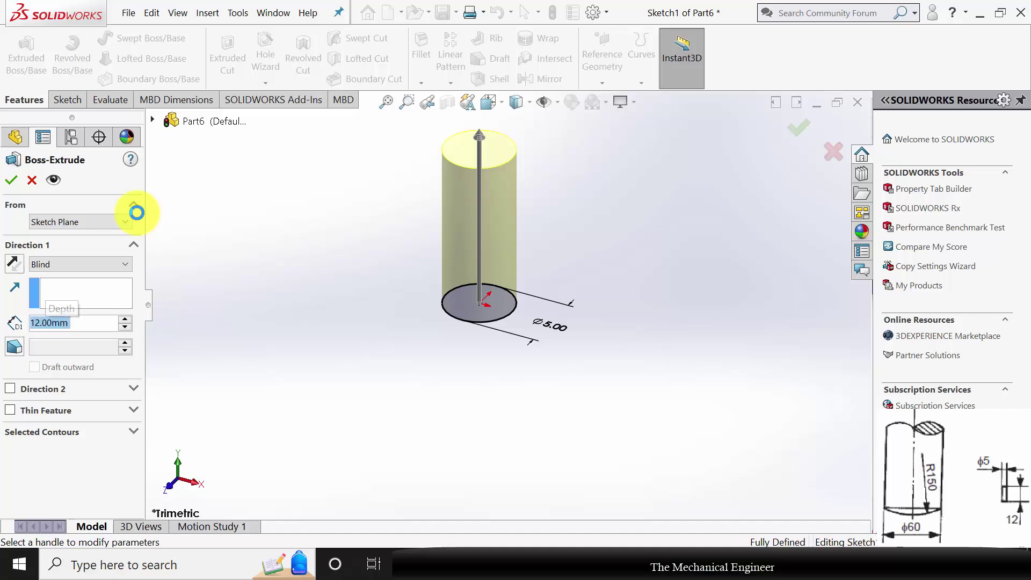
{"action": "key", "text": "Return"}
Assign Plain Carbon Steel to the pin and save the part as 5 in the Foot step bearing folder.
{"action": "right_click", "coordinate": [79, 258]}
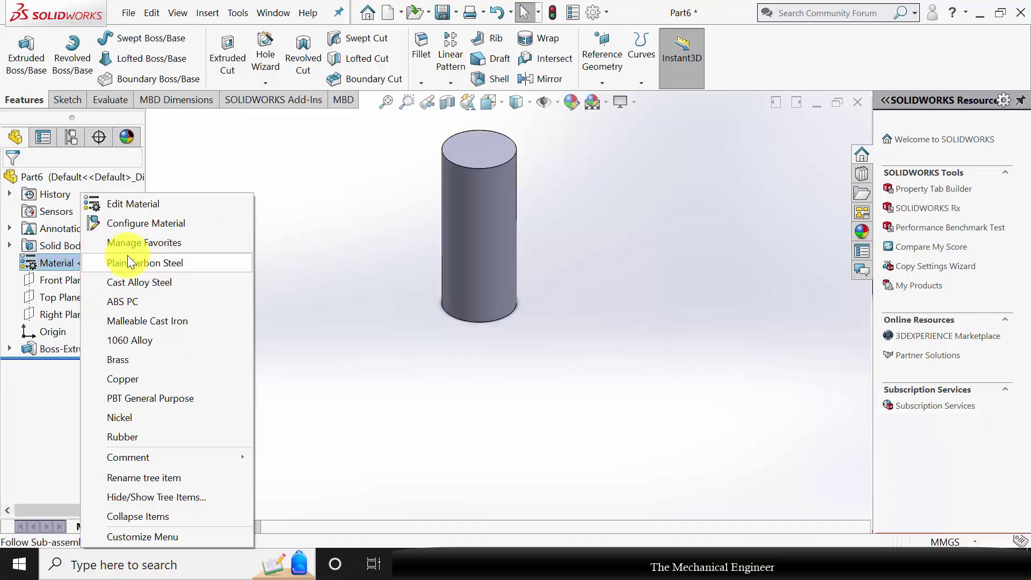
{"action": "left_click", "coordinate": [143, 263]}
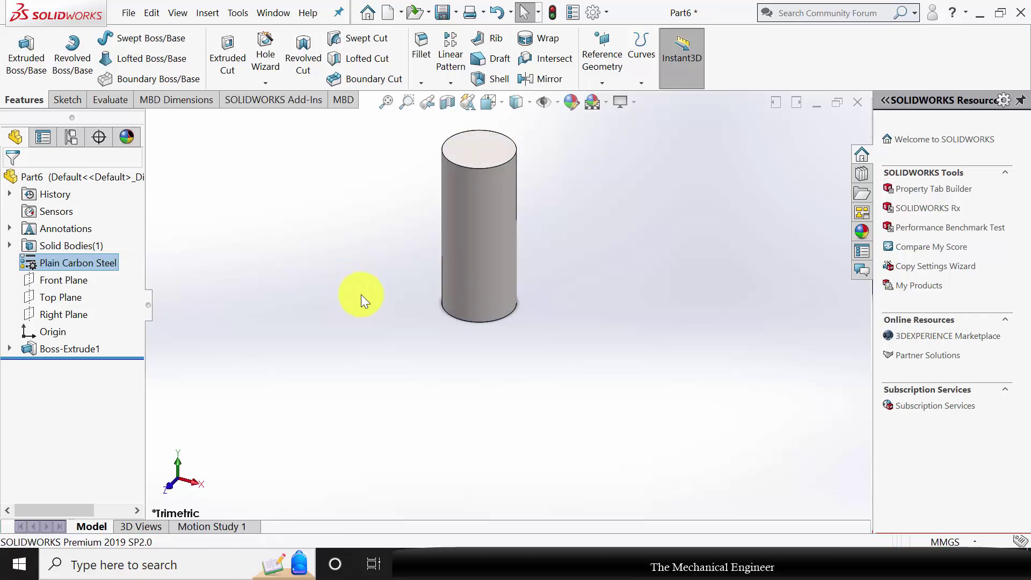
{"action": "key", "text": "ctrl+s"}
{"action": "type", "text": "5"}
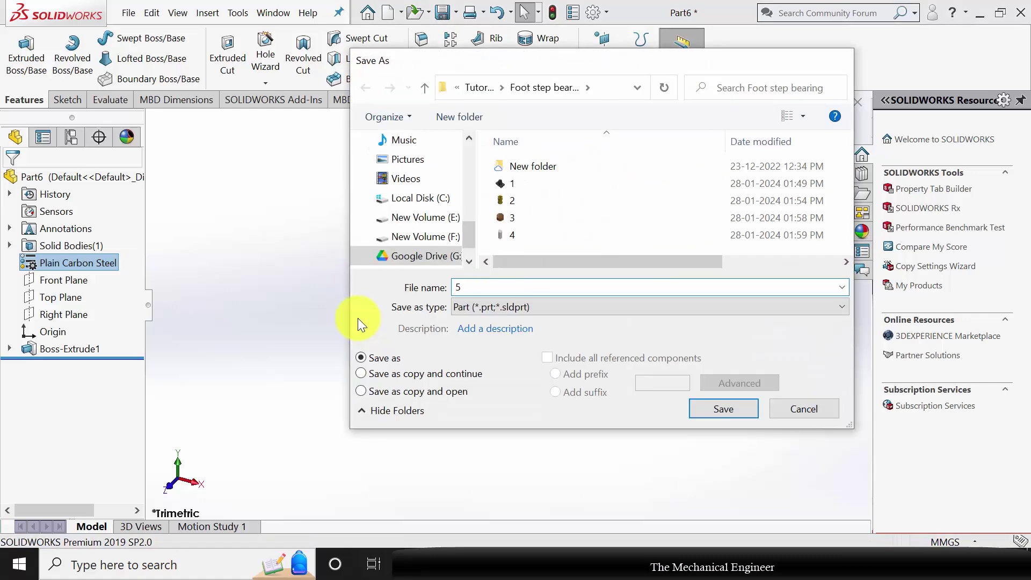
{"action": "key", "text": "Return"}
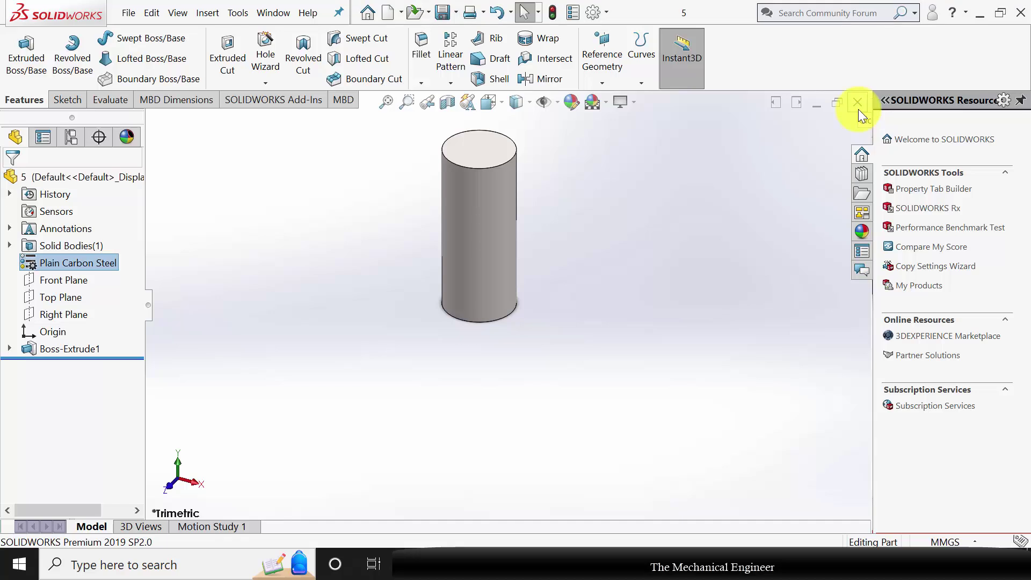
Close the pin part and create a new assembly document.
{"action": "left_click", "coordinate": [857, 106]}
{"action": "left_click", "coordinate": [290, 12]}
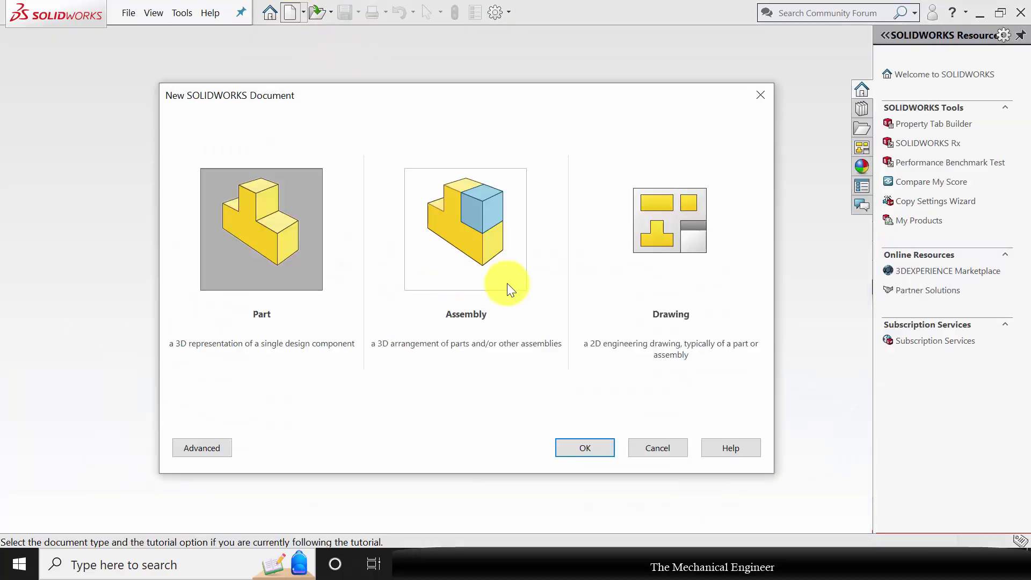
{"action": "left_click", "coordinate": [463, 221]}
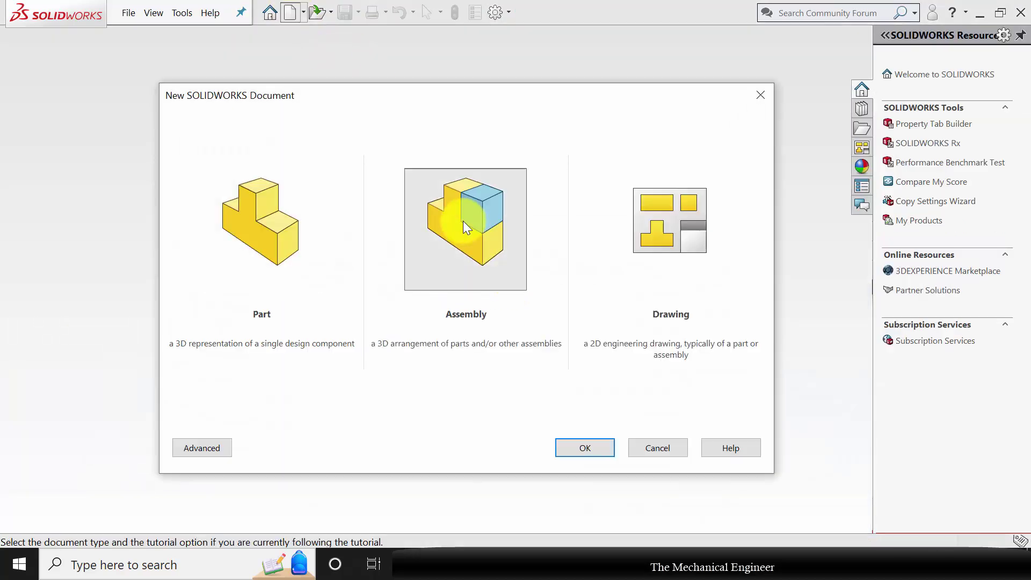
{"action": "left_click", "coordinate": [581, 441]}
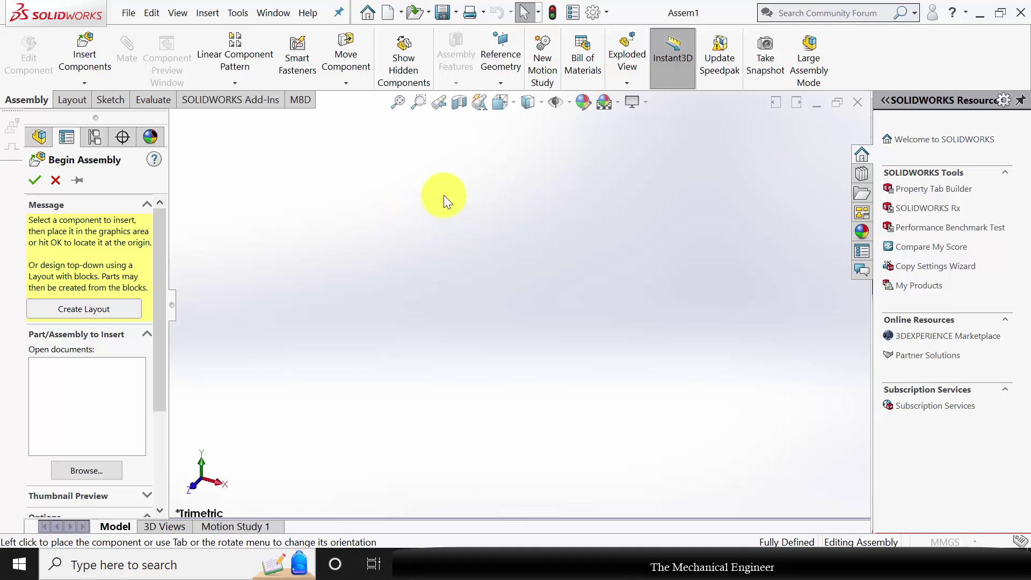
Insert part 1, the flanged base, into the assembly and locate it at the origin.
{"action": "left_click", "coordinate": [181, 138]}
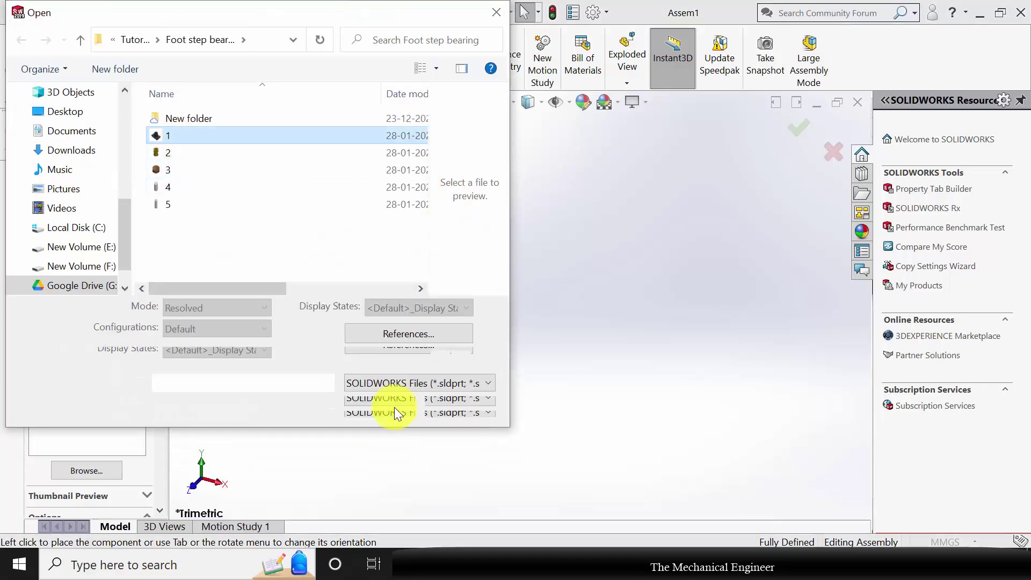
{"action": "left_click", "coordinate": [367, 405]}
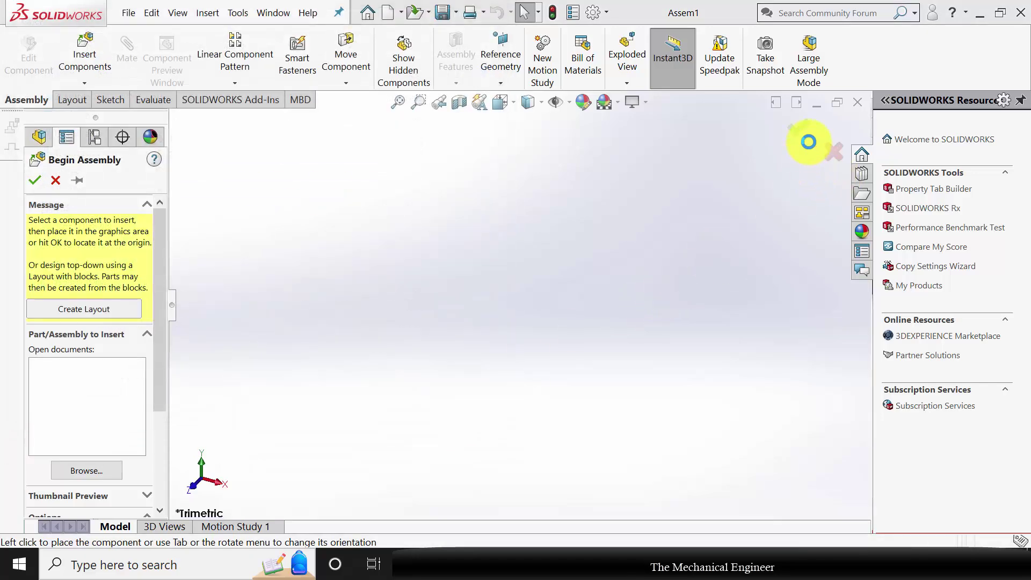
{"action": "left_click", "coordinate": [801, 129]}
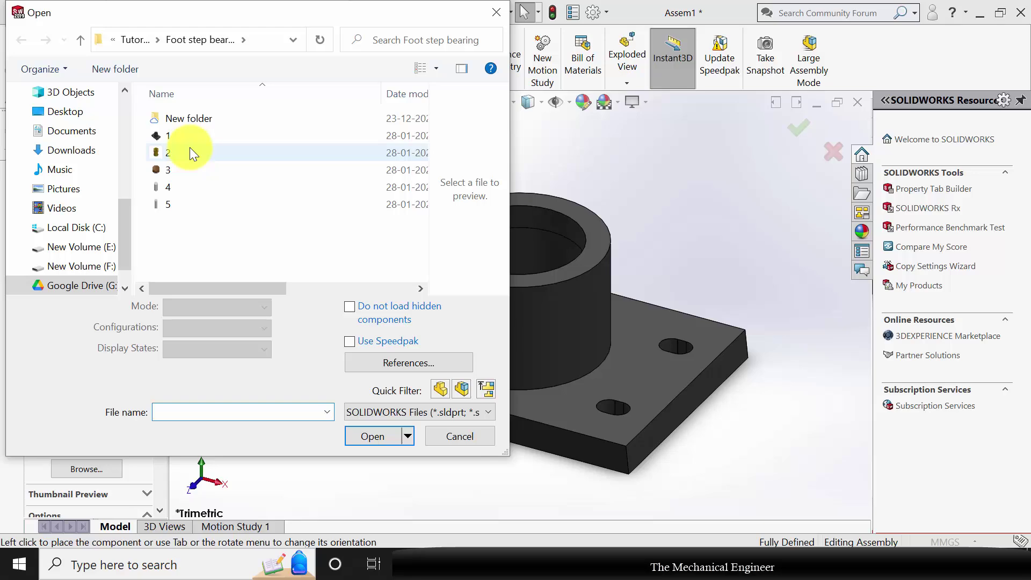
Insert part 2, the flanged bush, and place it above the base's cylindrical housing.
{"action": "left_click", "coordinate": [191, 152]}
{"action": "left_click", "coordinate": [372, 406]}
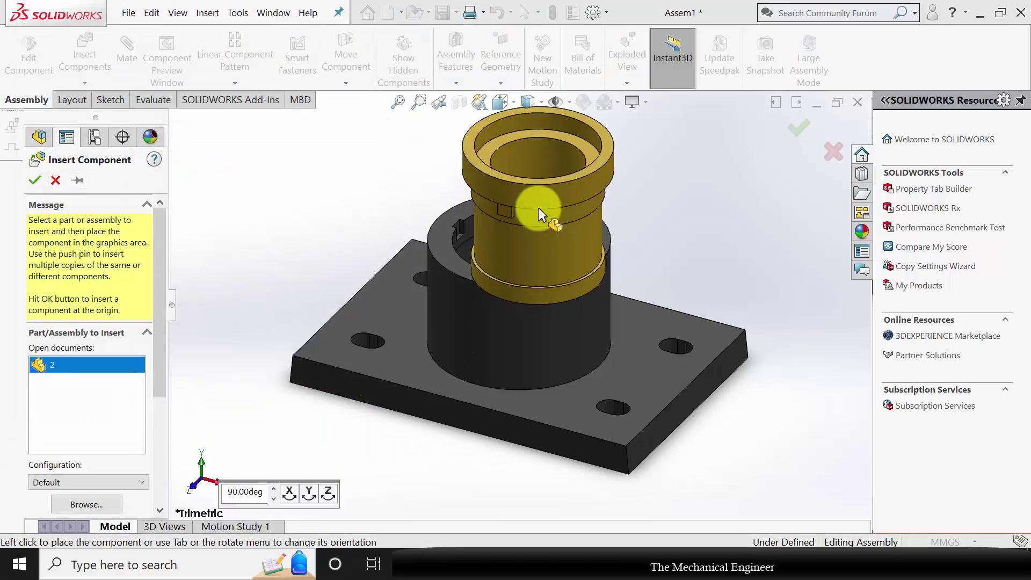
{"action": "left_click", "coordinate": [538, 206]}
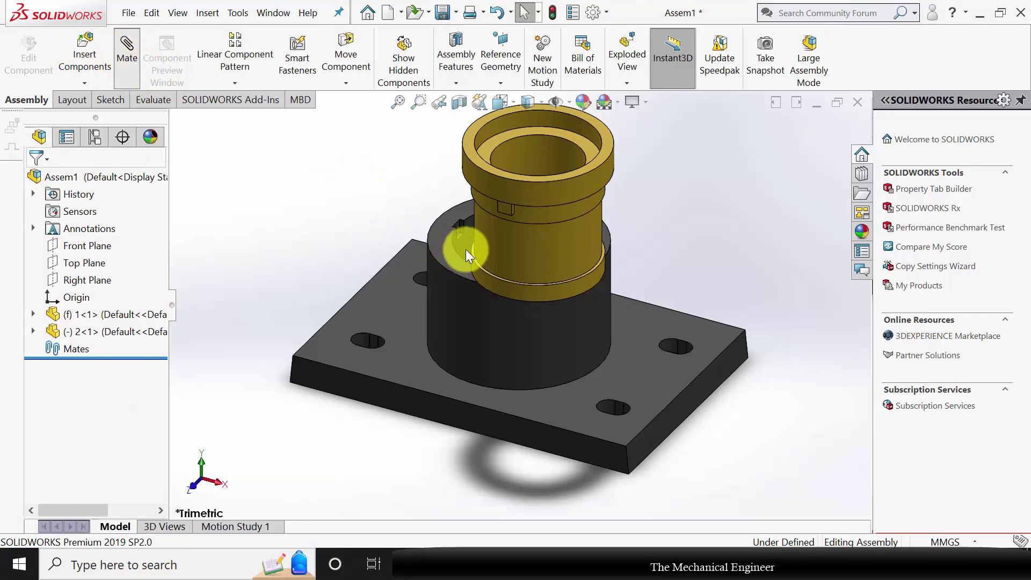
Add a concentric mate between the bush's outer cylindrical face and the bore of the base.
{"action": "left_click", "coordinate": [516, 249]}
{"action": "left_click", "coordinate": [582, 311]}
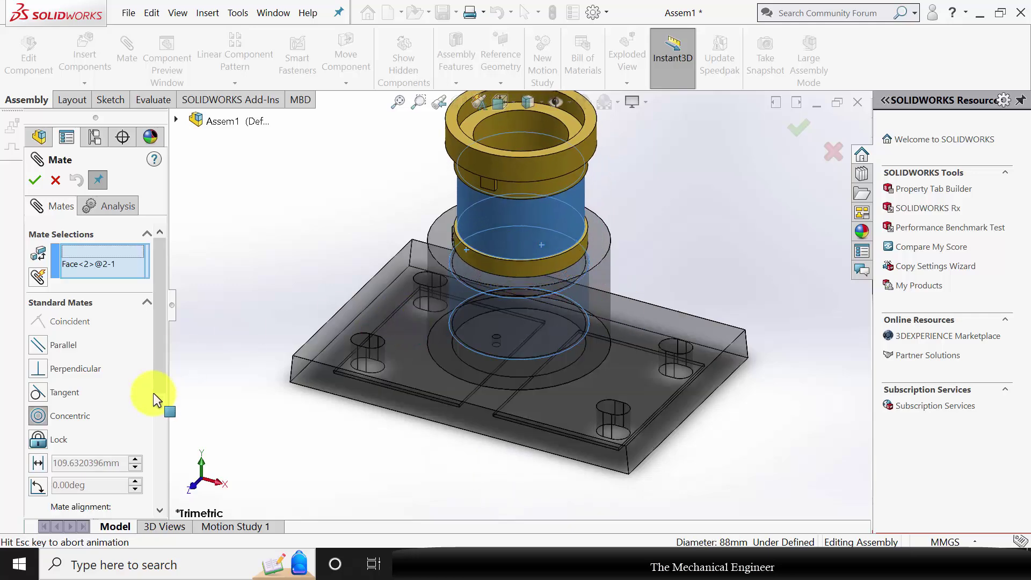
{"action": "left_click", "coordinate": [35, 180]}
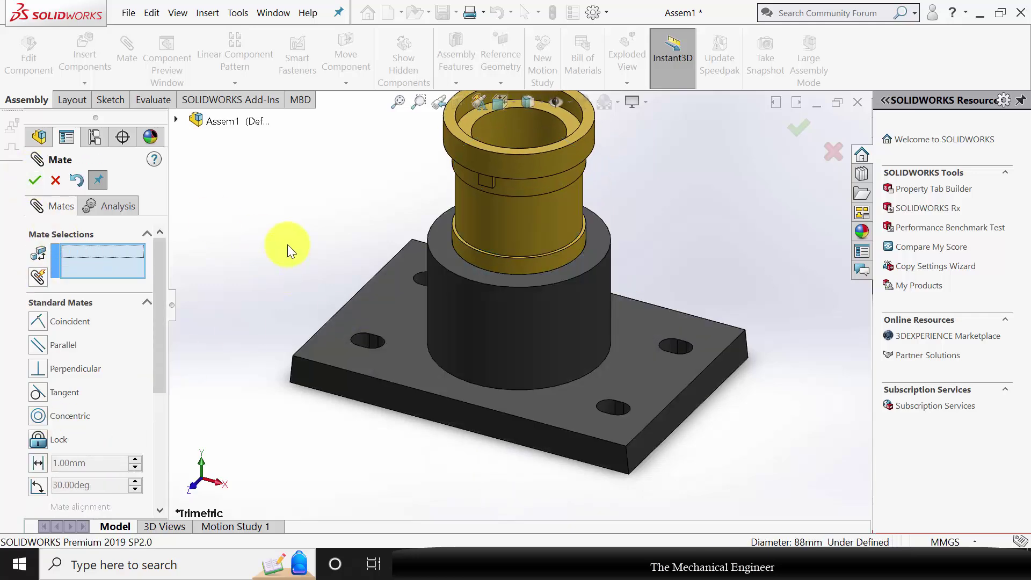
Add a coincident mate between a side face of the base's notch and the matching side face of the bush's key.
{"action": "middle_click_drag", "start_coordinate": [288, 246], "coordinate": [348, 291]}
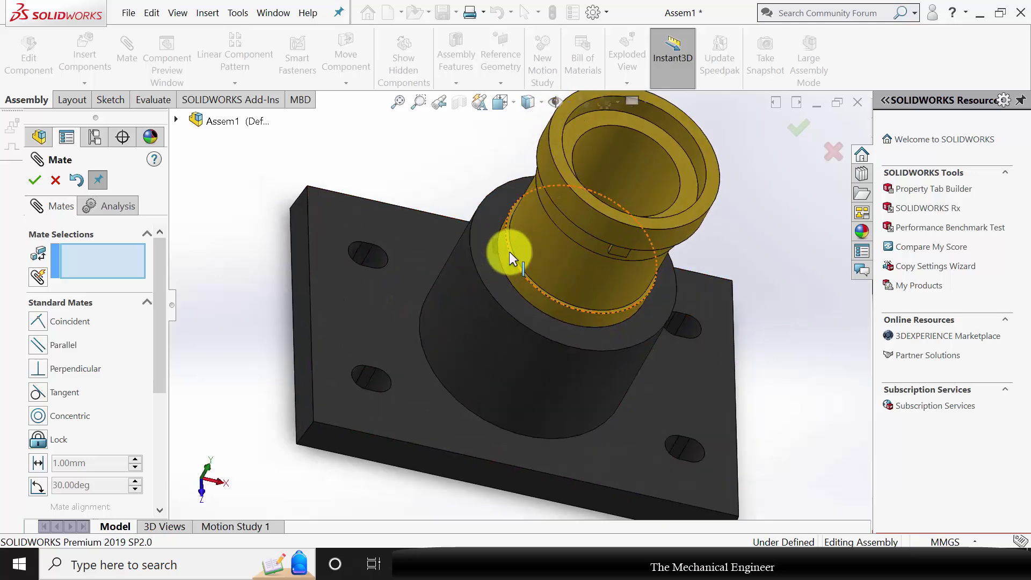
{"action": "scroll", "coordinate": [509, 251], "scroll_direction": "down", "scroll_amount": 8}
{"action": "left_click", "coordinate": [479, 272]}
{"action": "scroll", "coordinate": [532, 243], "scroll_direction": "up", "scroll_amount": 10}
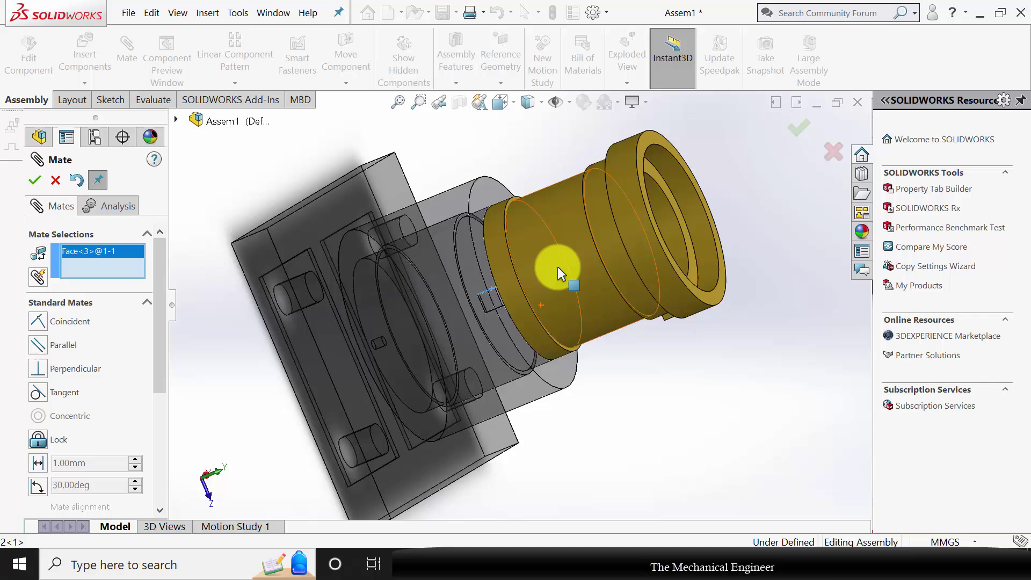
{"action": "middle_click_drag", "start_coordinate": [557, 266], "coordinate": [667, 318]}
{"action": "scroll", "coordinate": [672, 316], "scroll_direction": "down", "scroll_amount": 6}
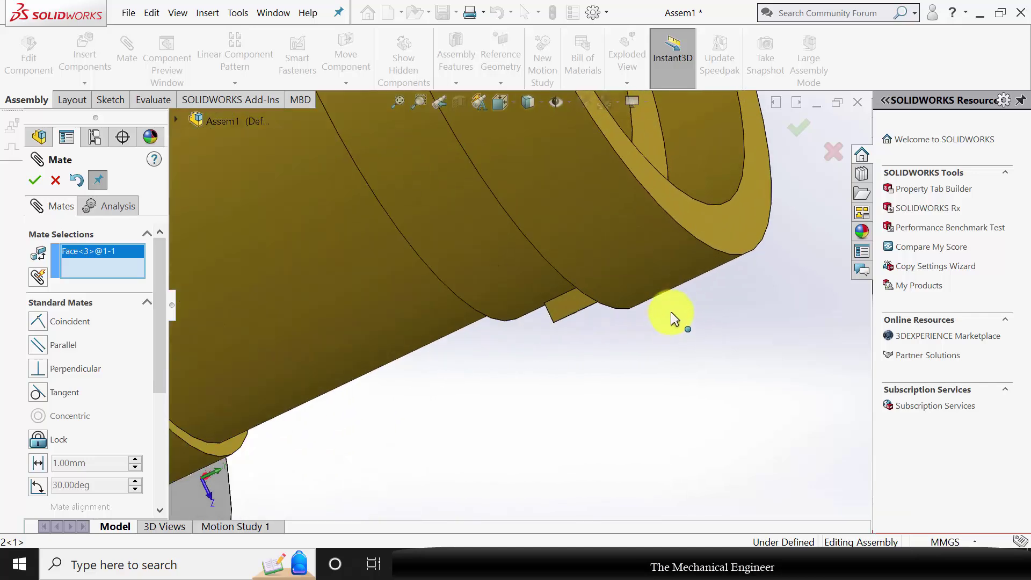
{"action": "left_click", "coordinate": [542, 298]}
{"action": "scroll", "coordinate": [569, 357], "scroll_direction": "up", "scroll_amount": 4}
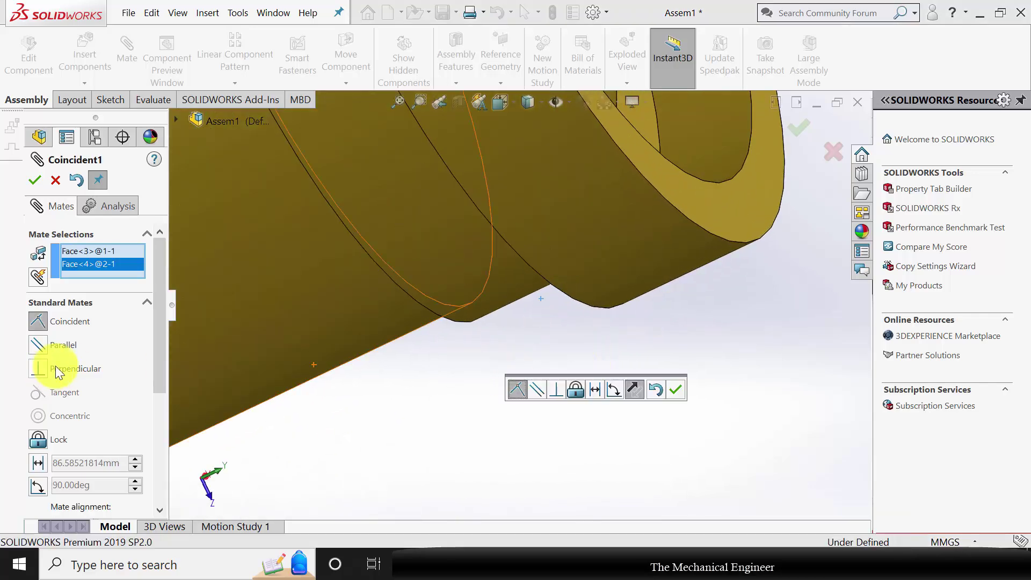
{"action": "scroll", "coordinate": [377, 389], "scroll_direction": "up", "scroll_amount": 3}
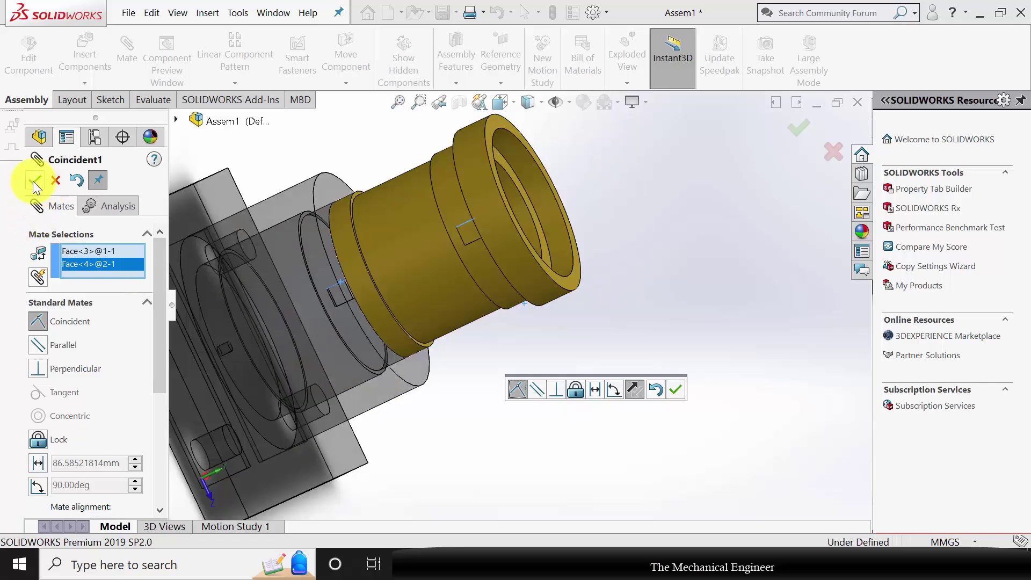
{"action": "left_click", "coordinate": [35, 183]}
Add a coincident mate between the bottom face of the base's notch and the underside of the bush's key, then finish mating.
{"action": "middle_click_drag", "start_coordinate": [453, 368], "coordinate": [357, 386]}
{"action": "scroll", "coordinate": [279, 299], "scroll_direction": "down", "scroll_amount": 6}
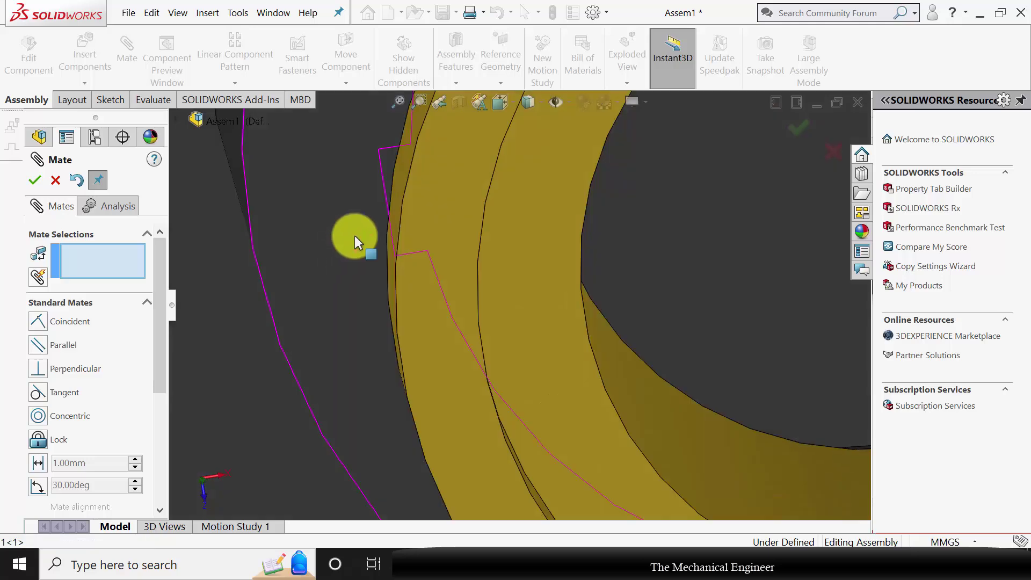
{"action": "middle_click_drag", "start_coordinate": [379, 201], "coordinate": [396, 202]}
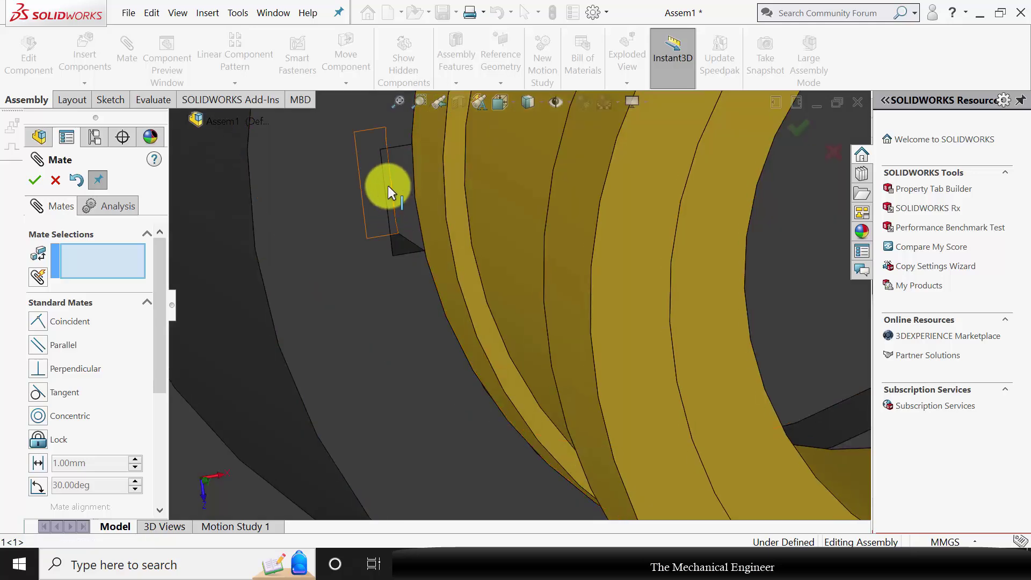
{"action": "left_click", "coordinate": [388, 185]}
{"action": "scroll", "coordinate": [476, 271], "scroll_direction": "up", "scroll_amount": 5}
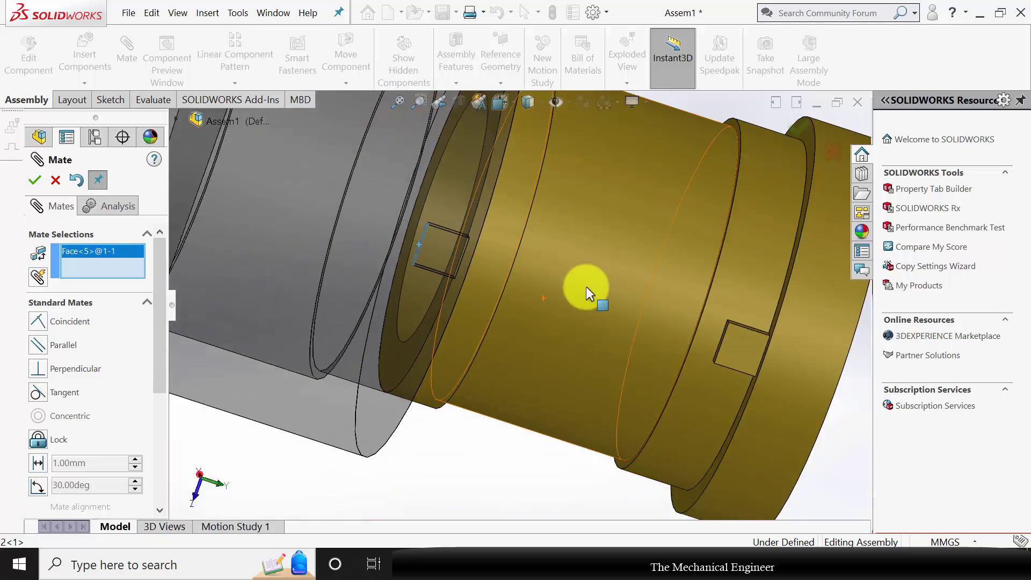
{"action": "middle_click_drag", "start_coordinate": [651, 294], "coordinate": [706, 333]}
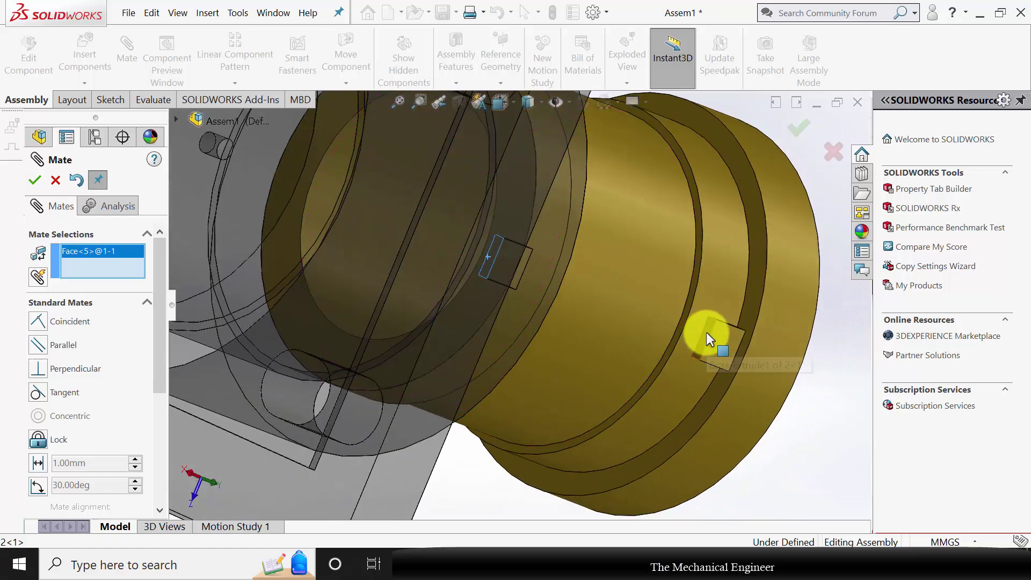
{"action": "left_click", "coordinate": [707, 332]}
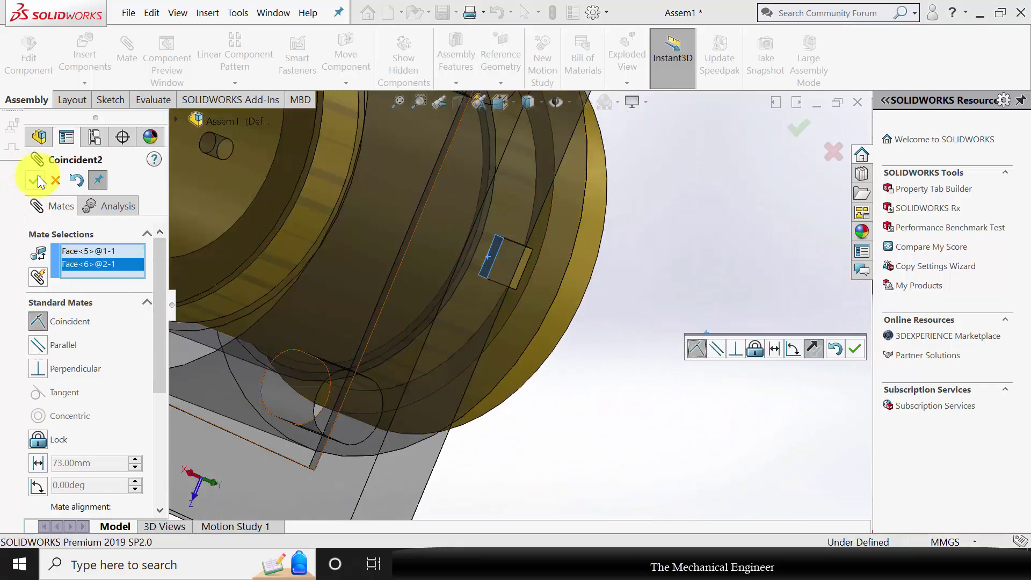
{"action": "left_click", "coordinate": [37, 179]}
{"action": "scroll", "coordinate": [572, 329], "scroll_direction": "up", "scroll_amount": 5}
{"action": "middle_click_drag", "start_coordinate": [573, 314], "coordinate": [400, 196]}
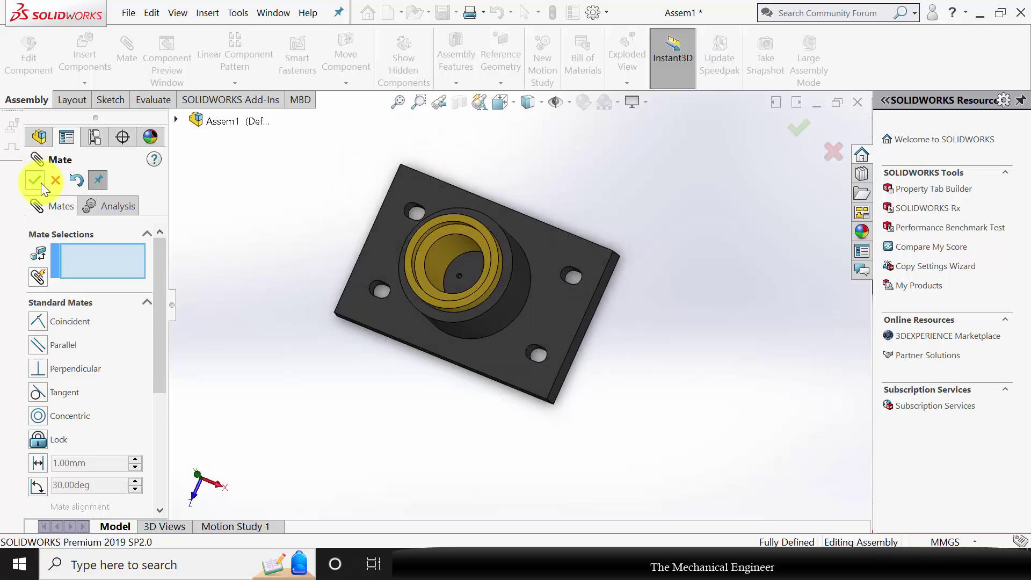
{"action": "key", "text": "Escape"}
Insert part 5, the small pin, and place it inside the bush's bore.
{"action": "left_click", "coordinate": [76, 50]}
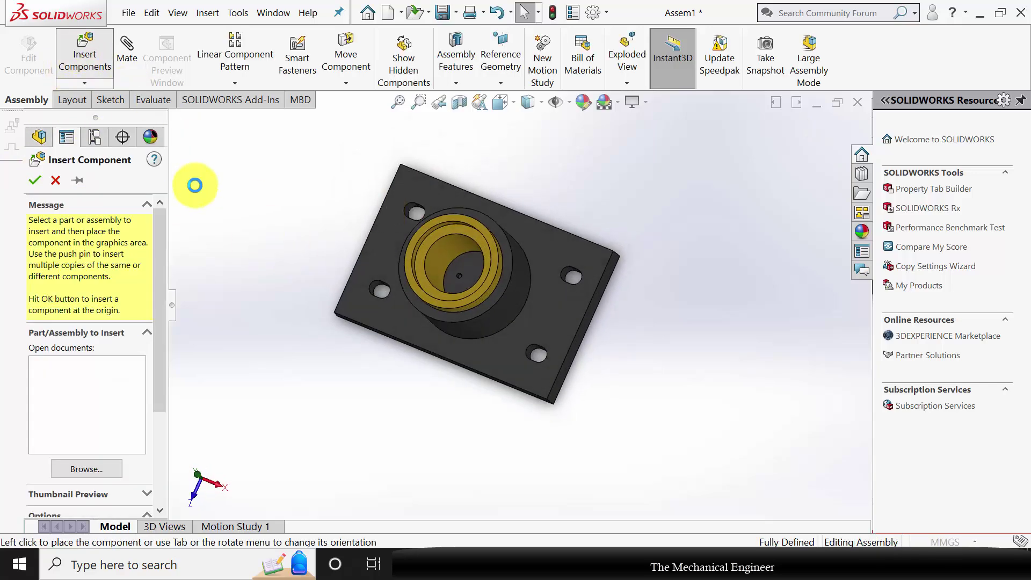
{"action": "left_click", "coordinate": [189, 165]}
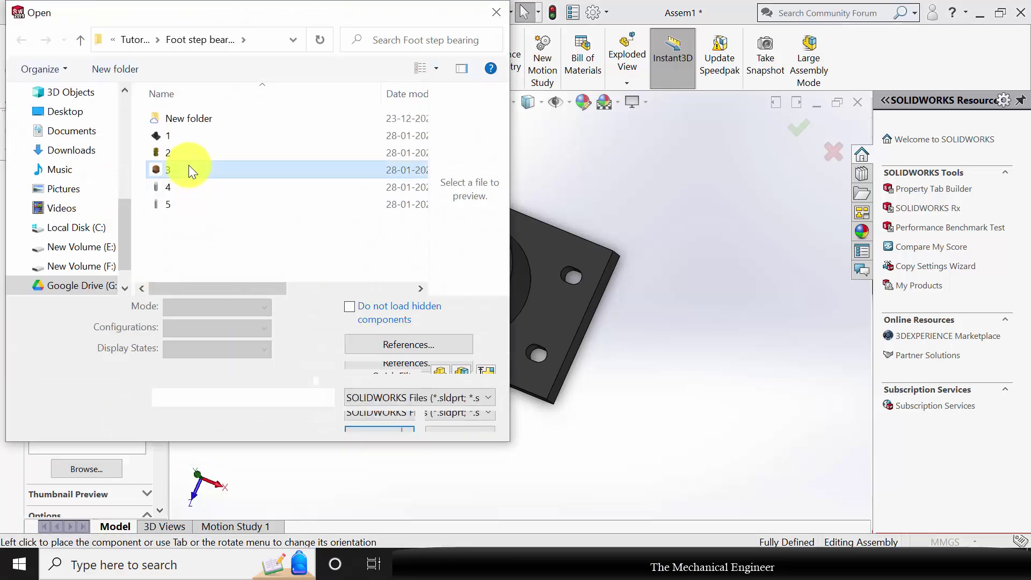
{"action": "left_click", "coordinate": [185, 202]}
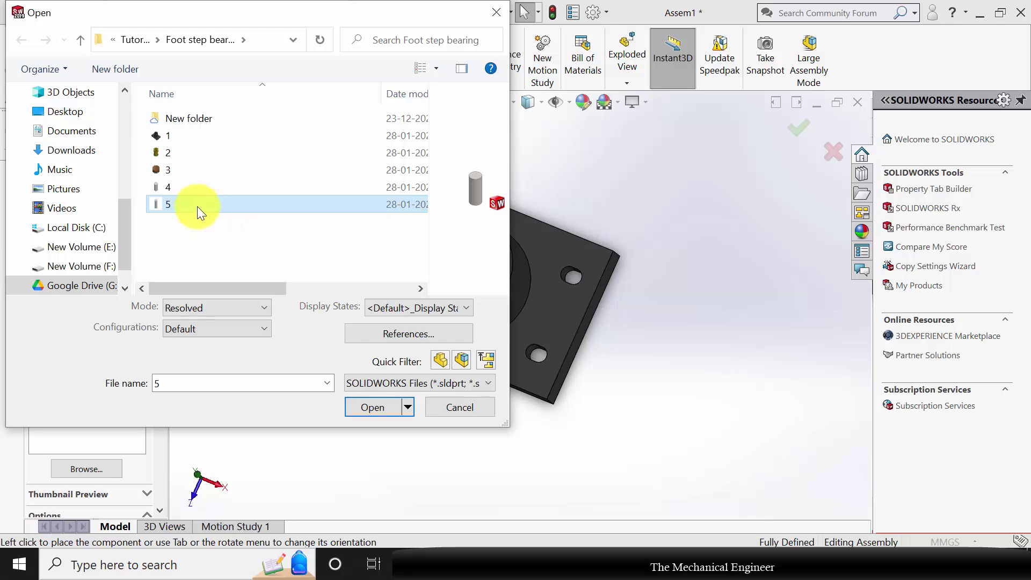
{"action": "left_click", "coordinate": [370, 404]}
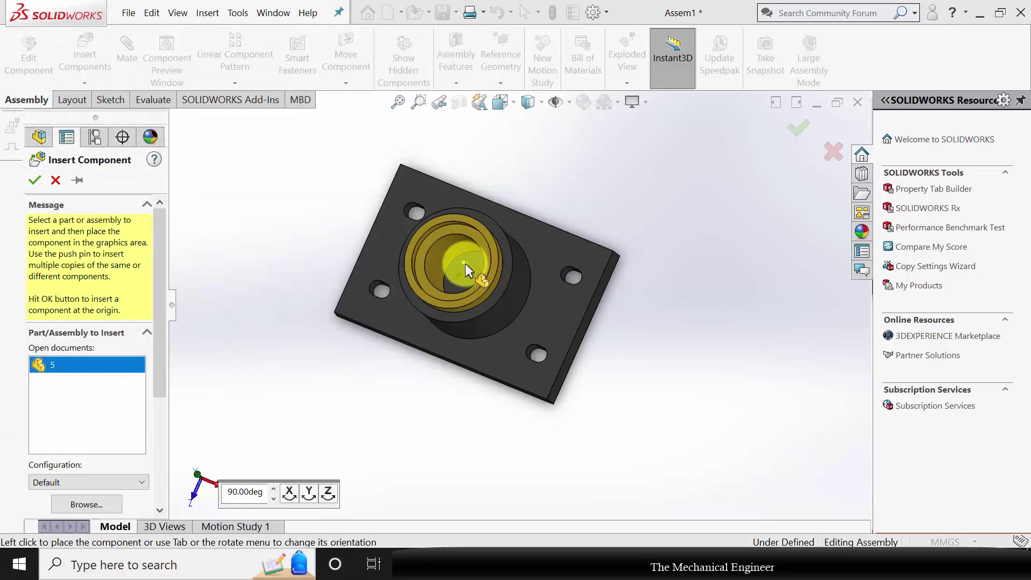
{"action": "left_click", "coordinate": [464, 264]}
Add a concentric mate between the pin's cylindrical face and the small hole in the base's floor.
{"action": "scroll", "coordinate": [467, 269], "scroll_direction": "down", "scroll_amount": 8}
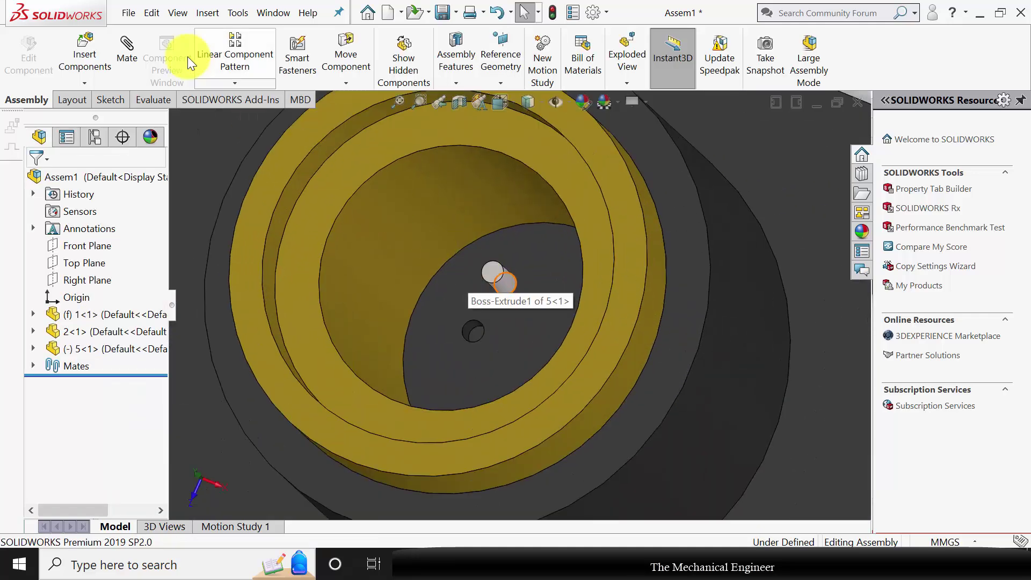
{"action": "left_click", "coordinate": [468, 330]}
{"action": "left_click", "coordinate": [559, 325]}
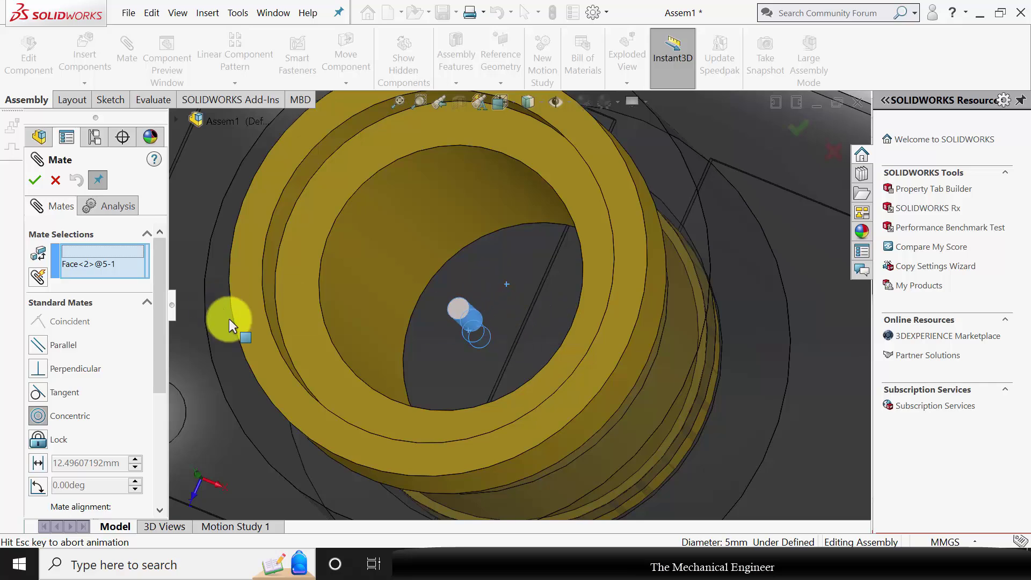
{"action": "left_click", "coordinate": [36, 181]}
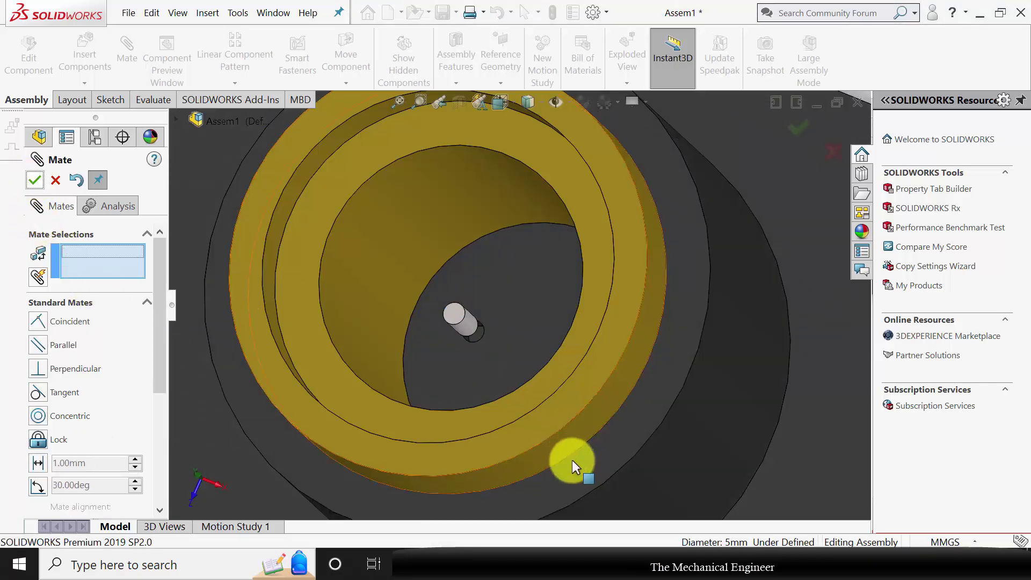
Set up a coincident mate between the bottom face of the base's pin hole and the pin's end face.
{"action": "left_click", "coordinate": [479, 330]}
{"action": "middle_click_drag", "start_coordinate": [536, 363], "coordinate": [589, 333]}
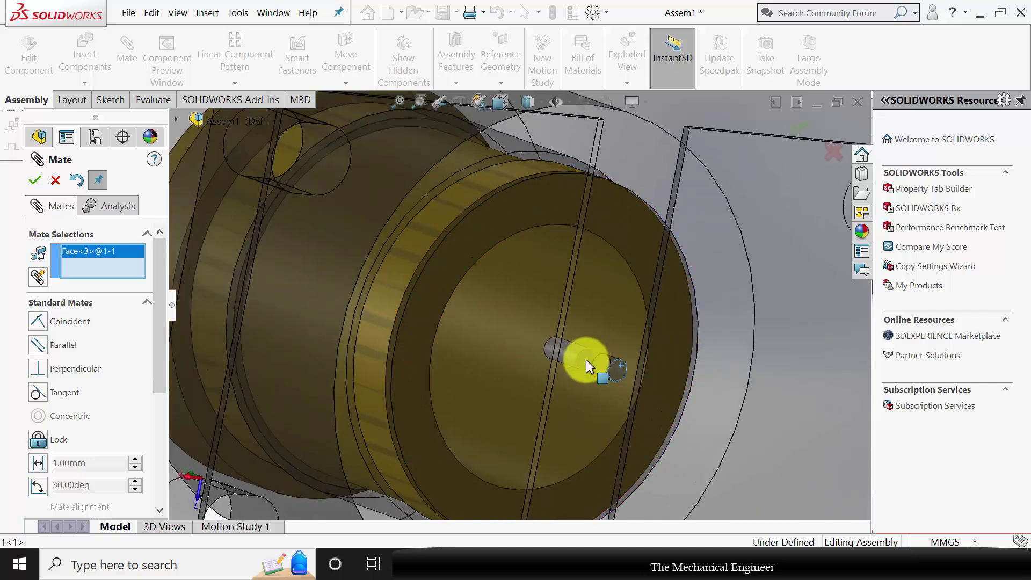
{"action": "left_click", "coordinate": [596, 360]}
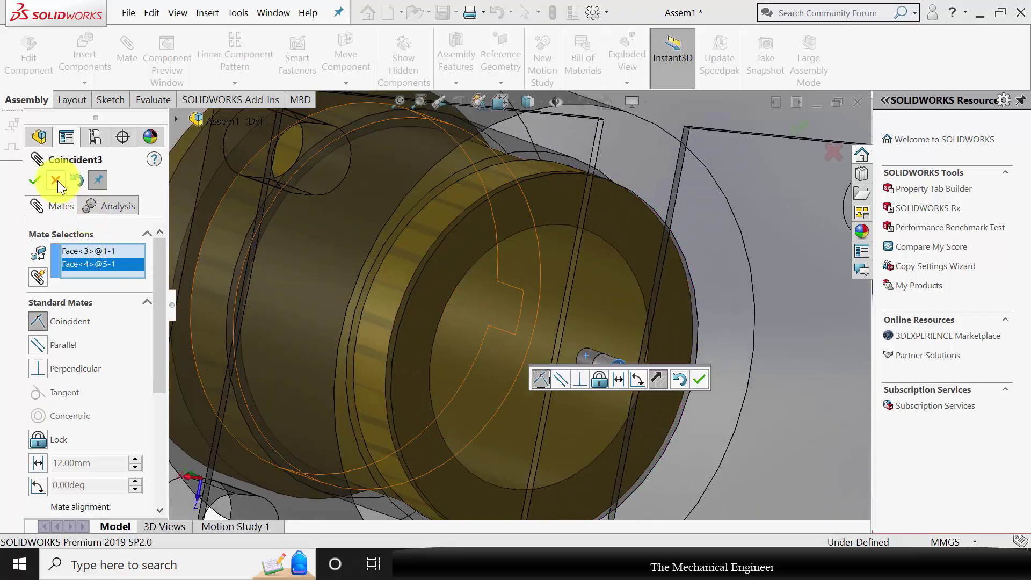